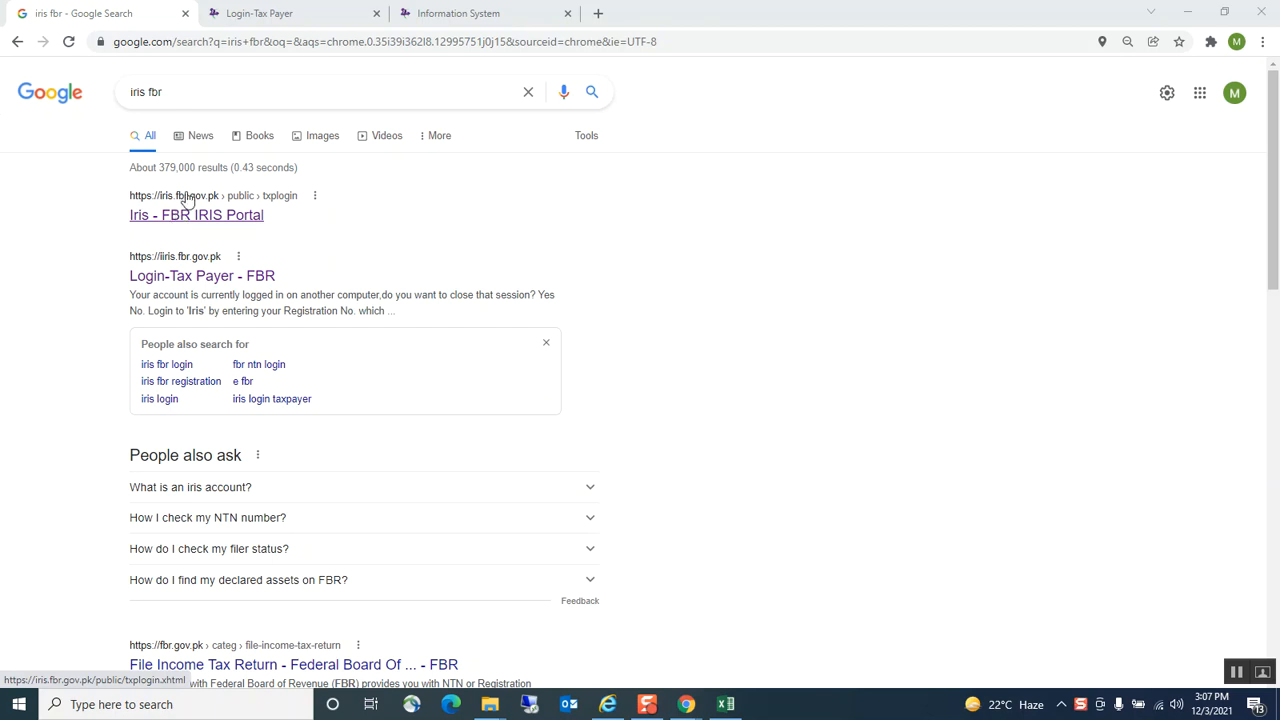
Switch to the FBR IRIS taxpayer login page tab from the Google results
click(266, 14)
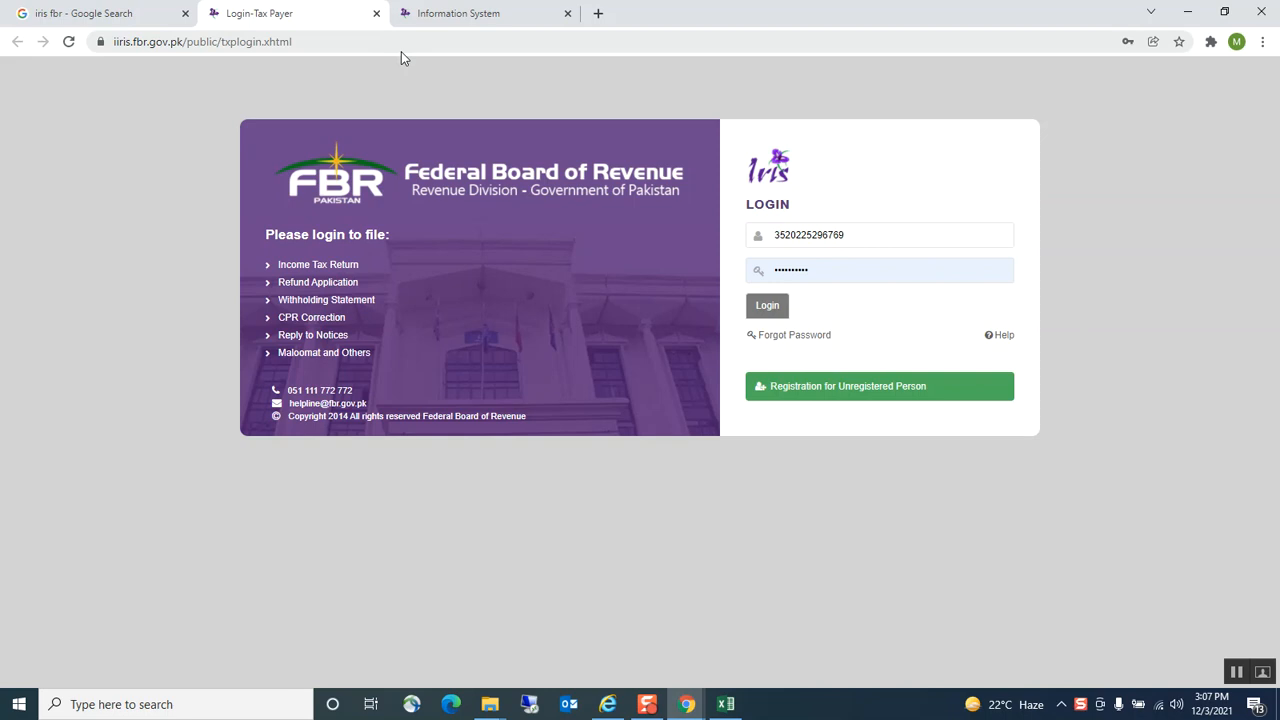
Open the first draft declaration, the 2021 salary return with 765,400 salary income, for editing
click(452, 13)
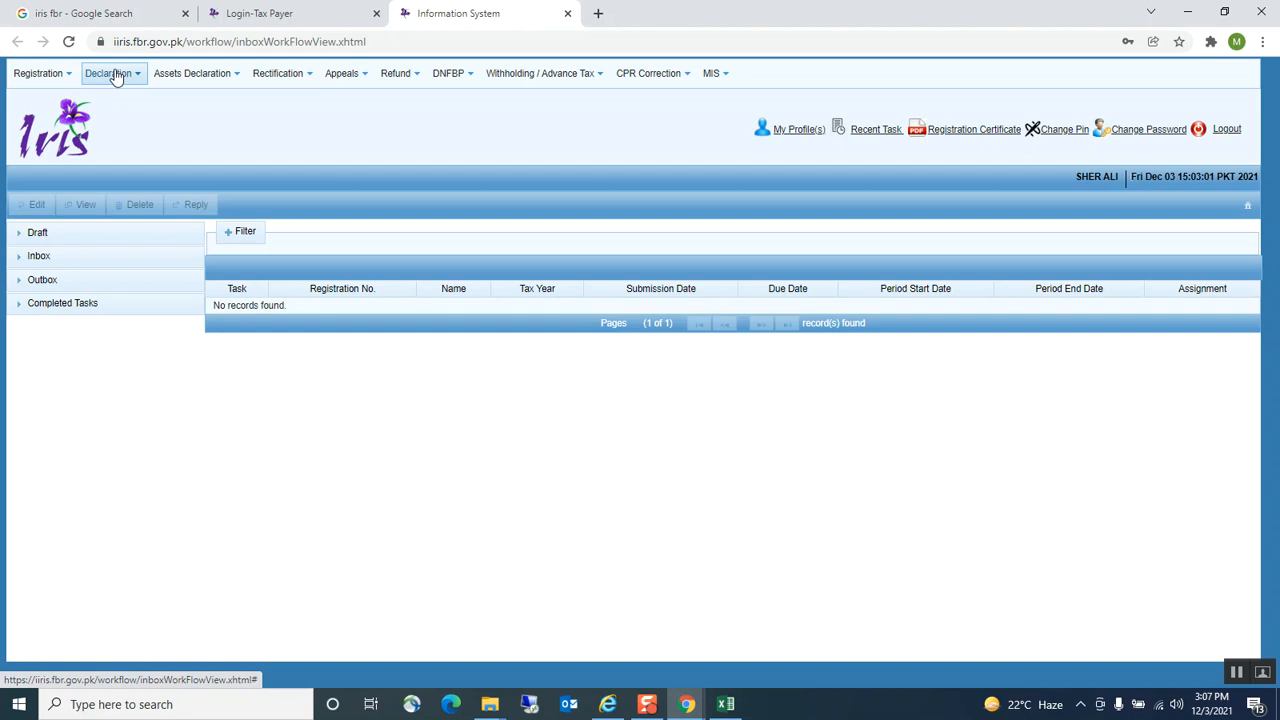
click(40, 233)
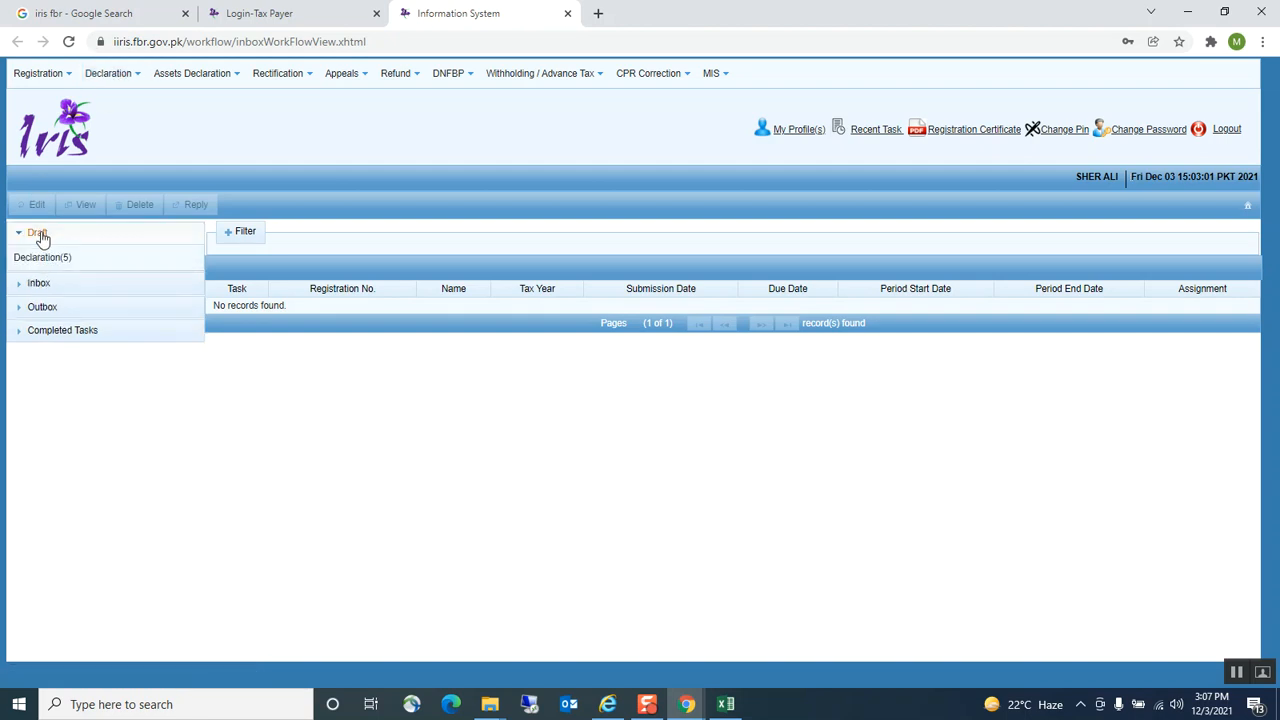
click(40, 259)
click(275, 324)
click(40, 209)
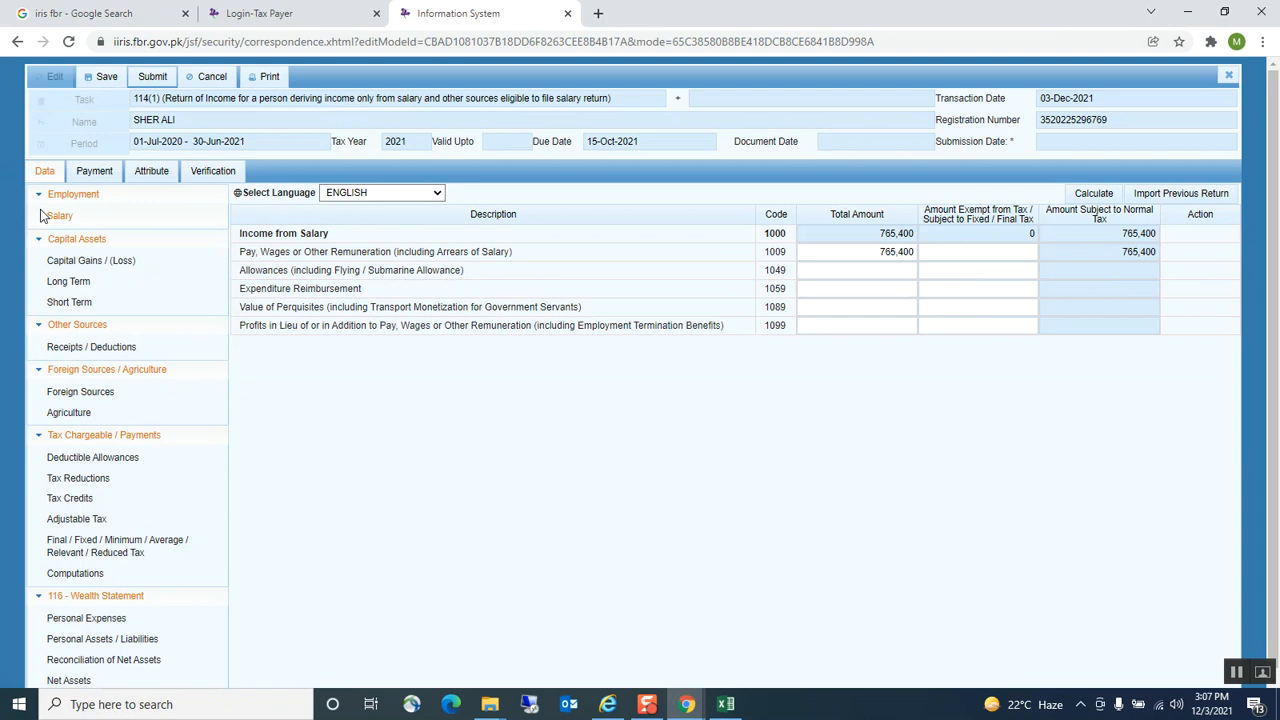
Review Computations and Reconciliation of Net Assets, then show Personal Expenses totalling 577,743
click(60, 570)
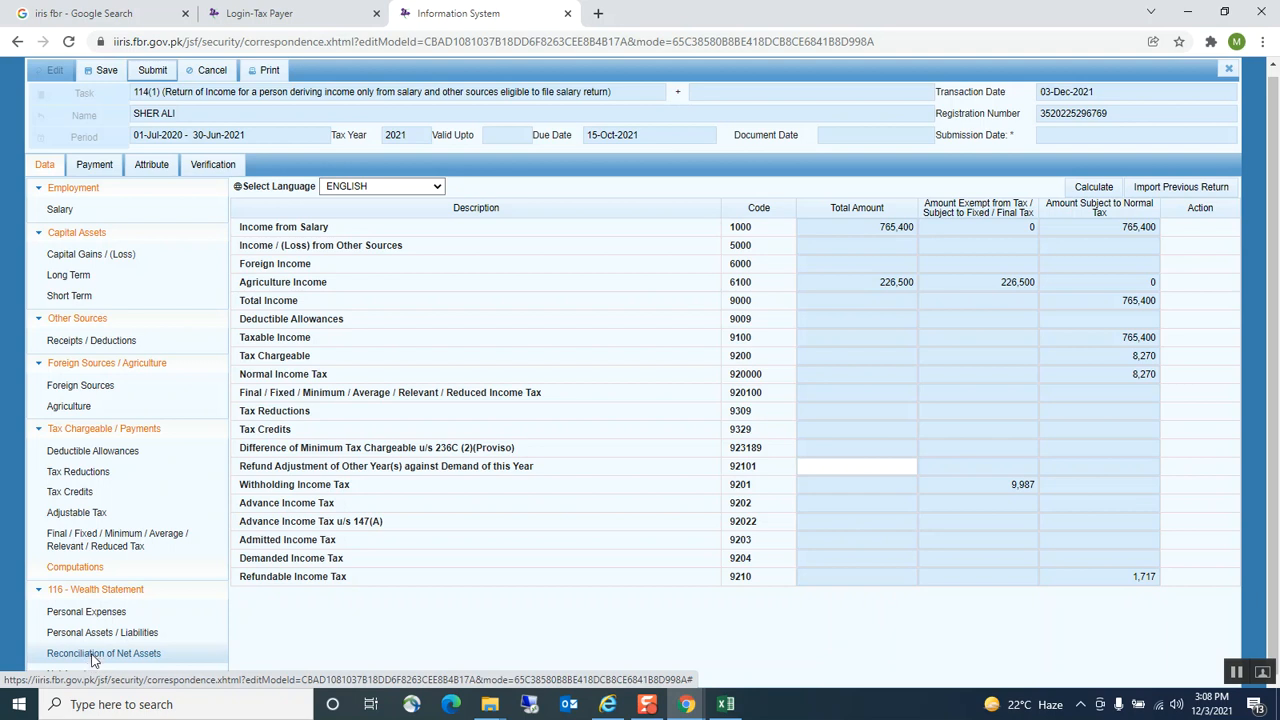
click(92, 657)
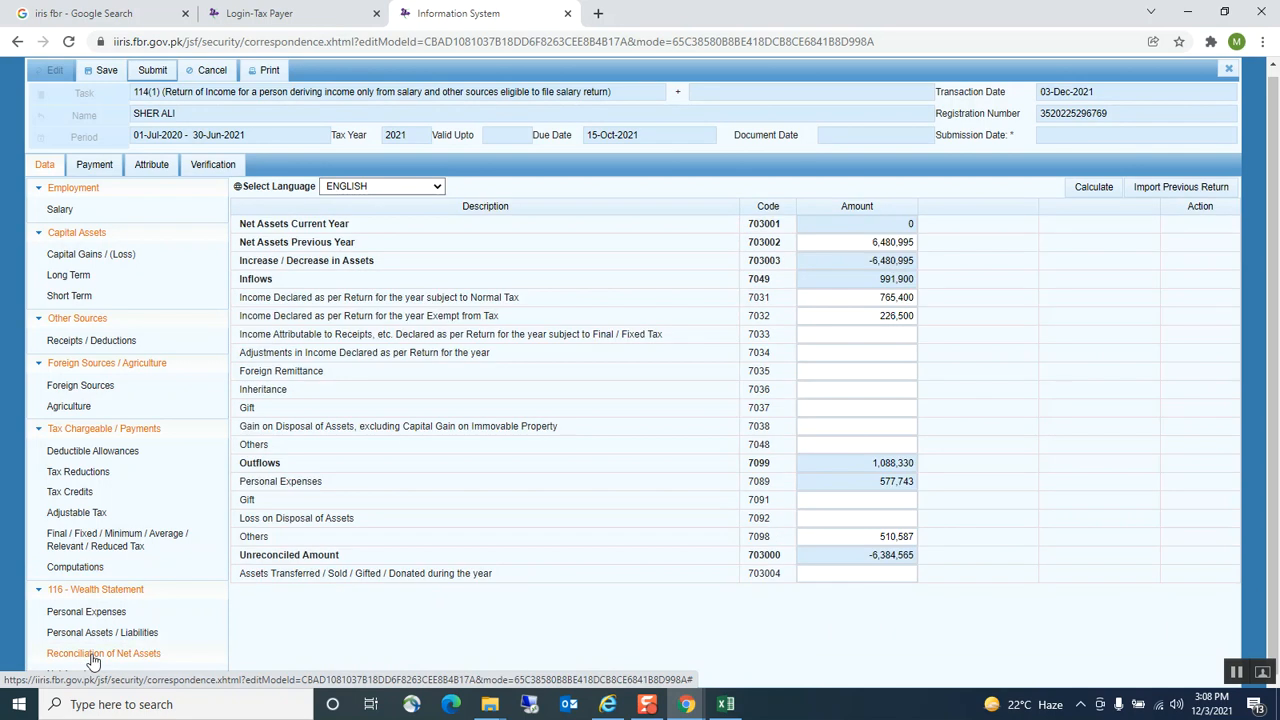
click(82, 613)
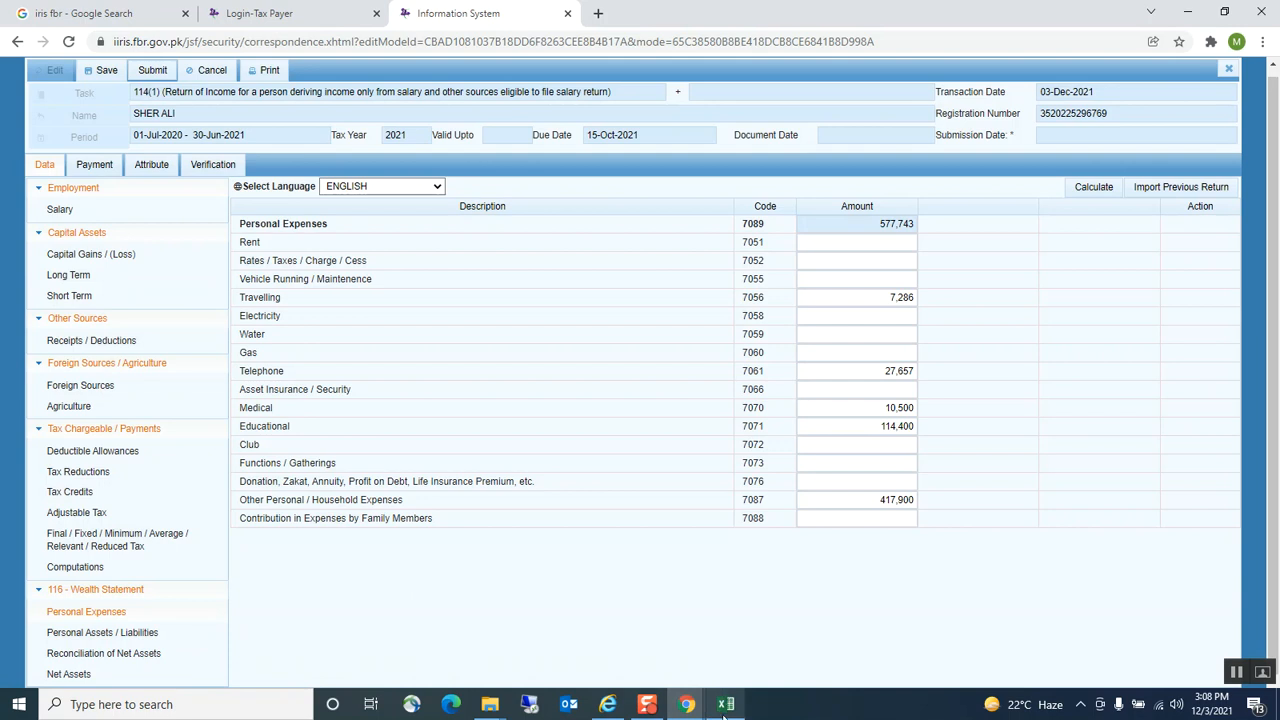
Compare the Excel Exp. Statement sheet with the form's travelling, telephone and medical expenses
click(726, 704)
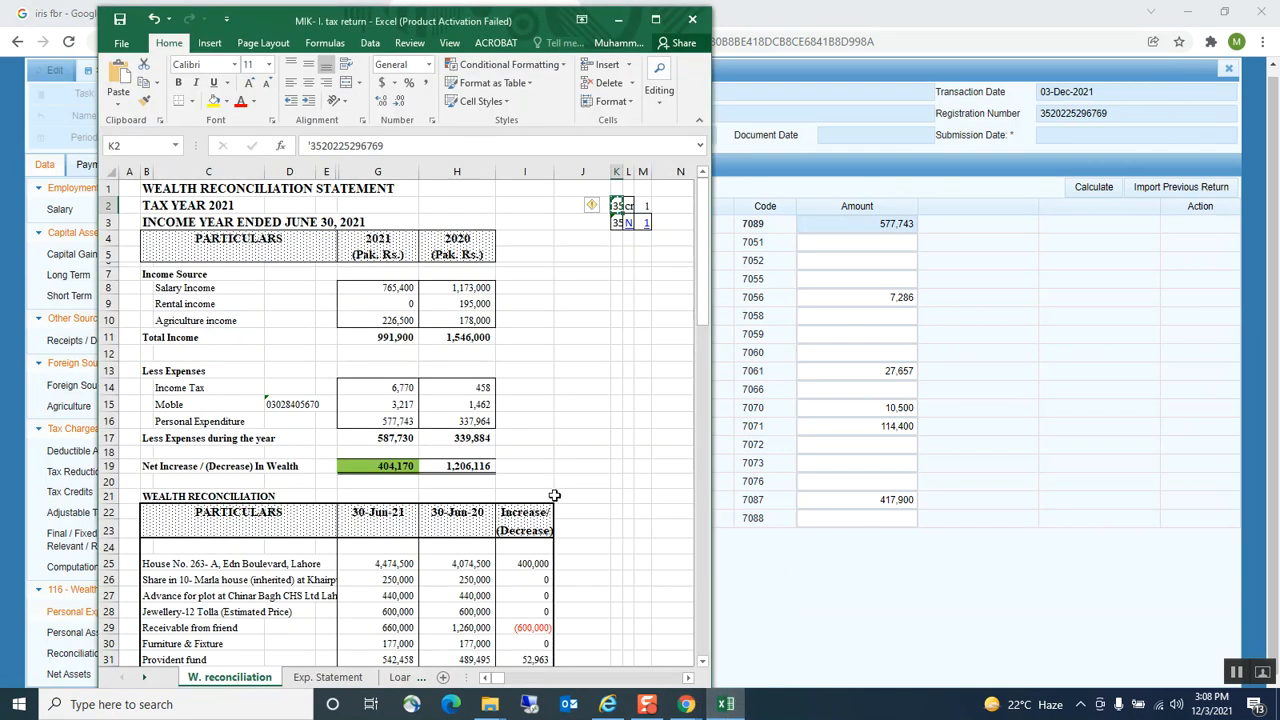
scroll(520, 470, down, 1)
scroll(517, 470, down, 2)
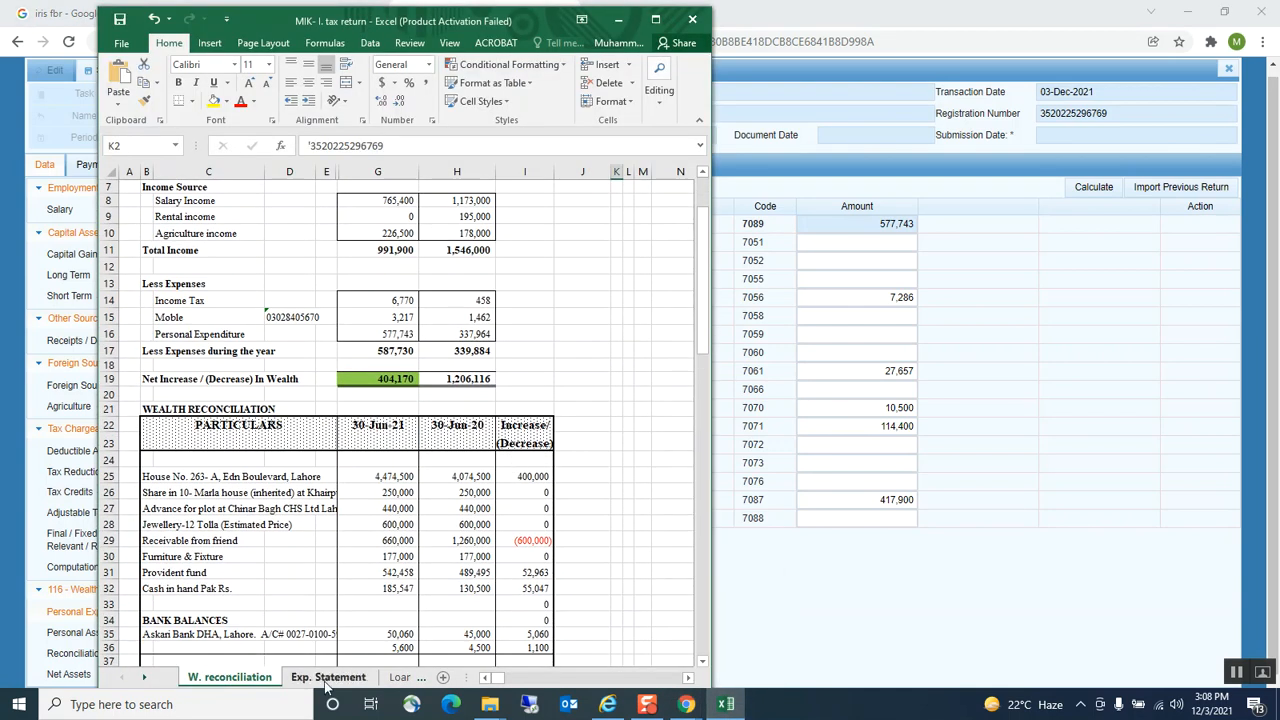
click(325, 678)
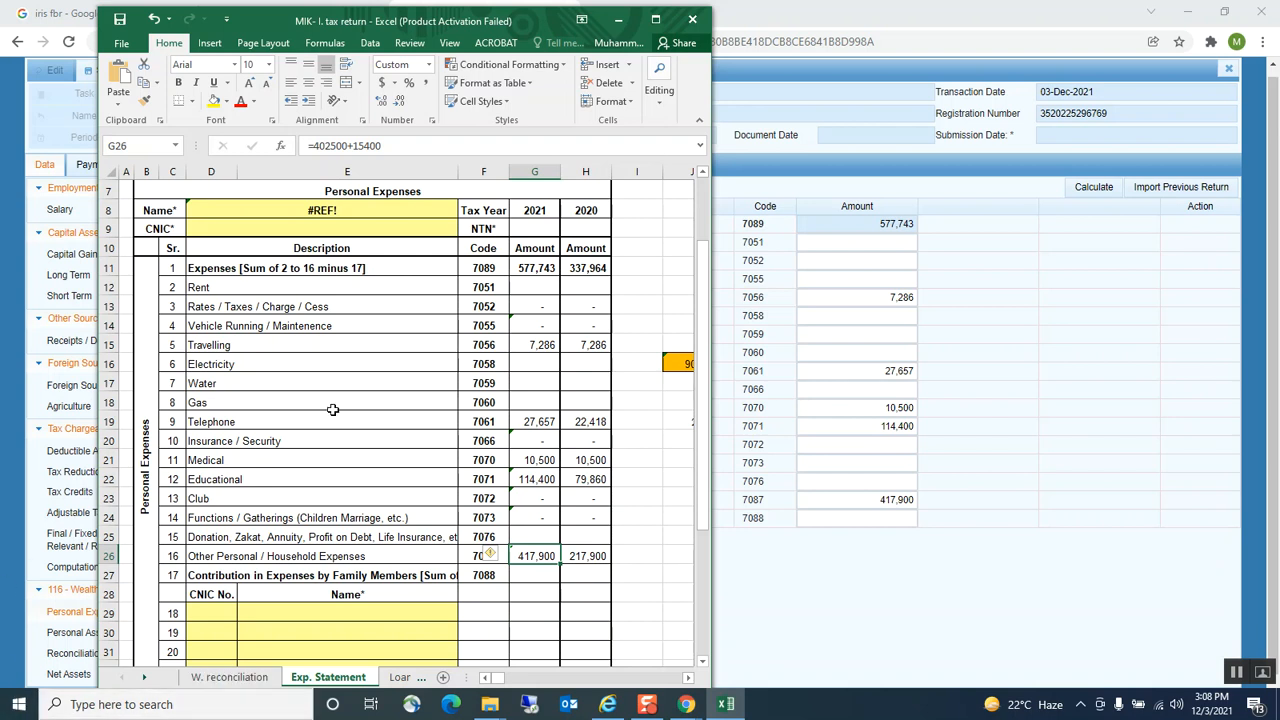
click(796, 410)
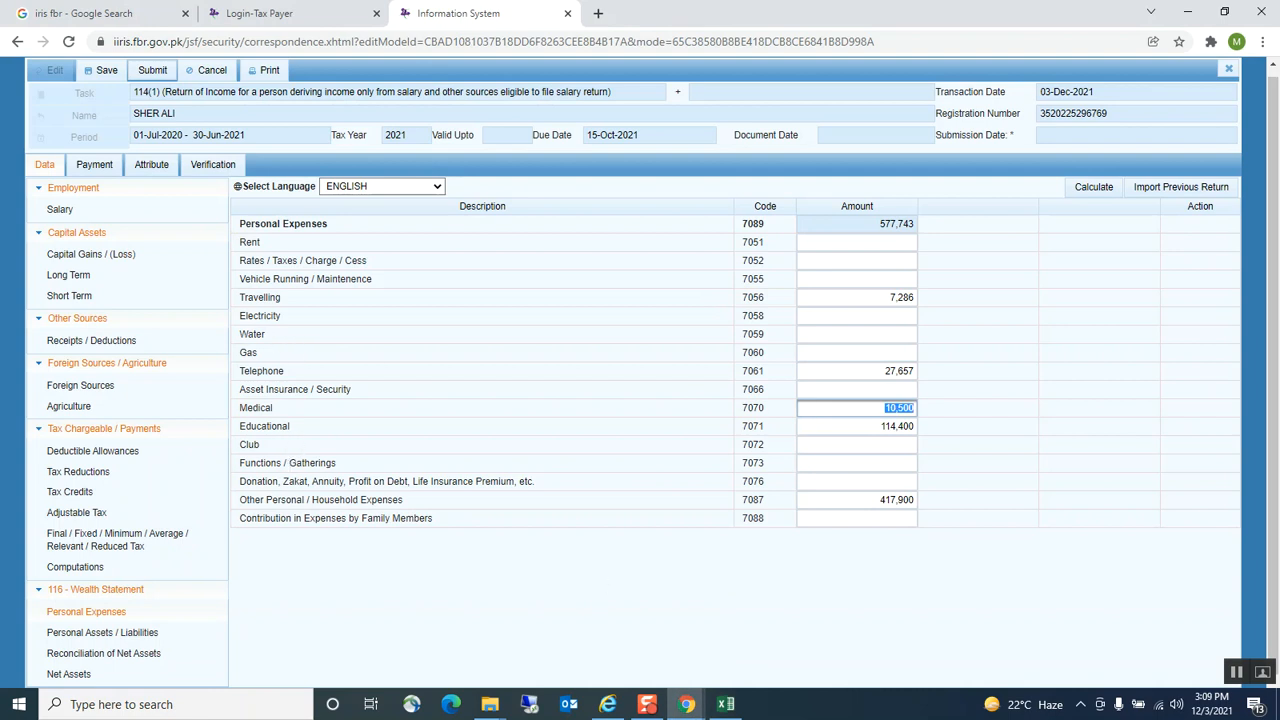
Cross-check Other Personal / Household Expenses and the workbook's expense total formula against the form
click(726, 704)
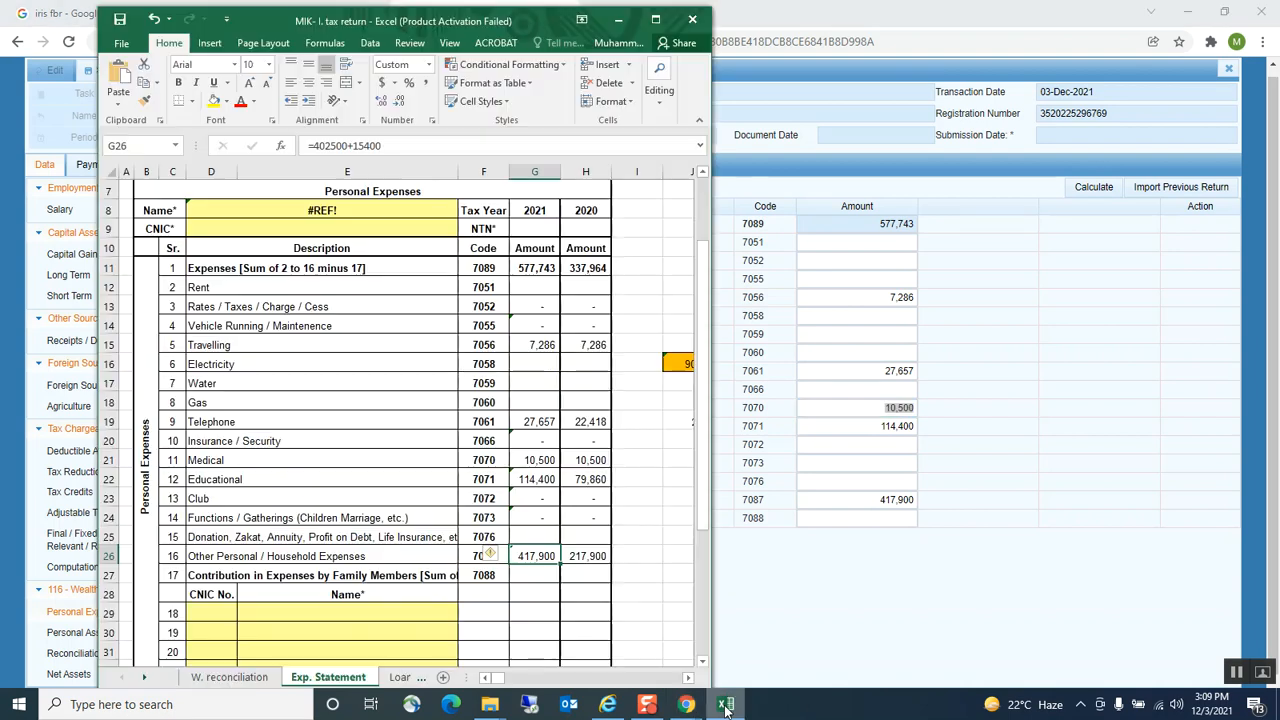
click(726, 704)
click(810, 502)
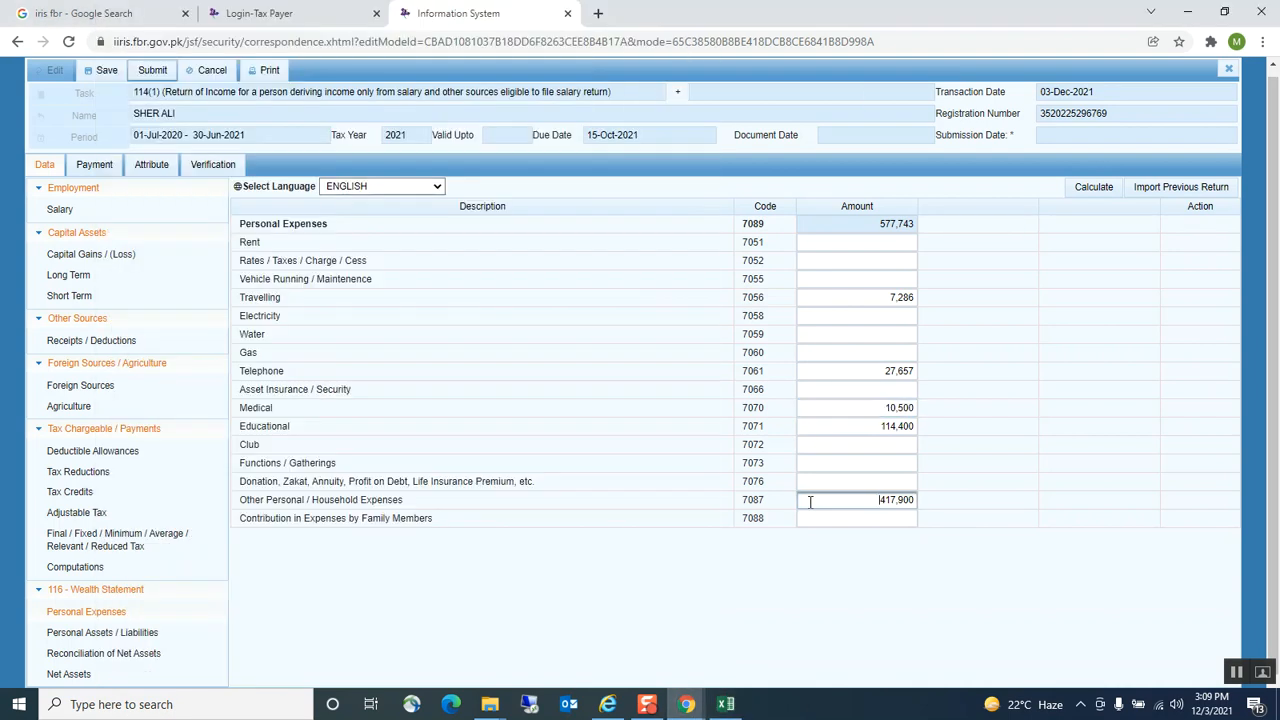
click(726, 704)
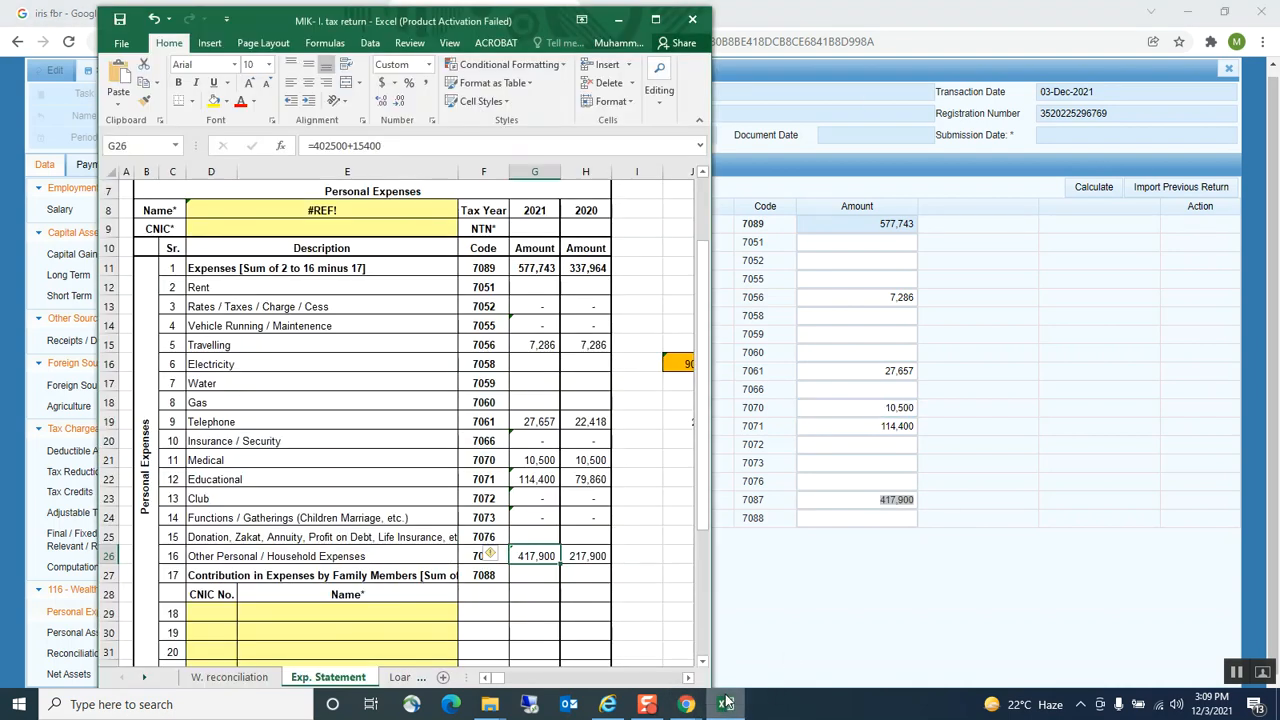
click(537, 266)
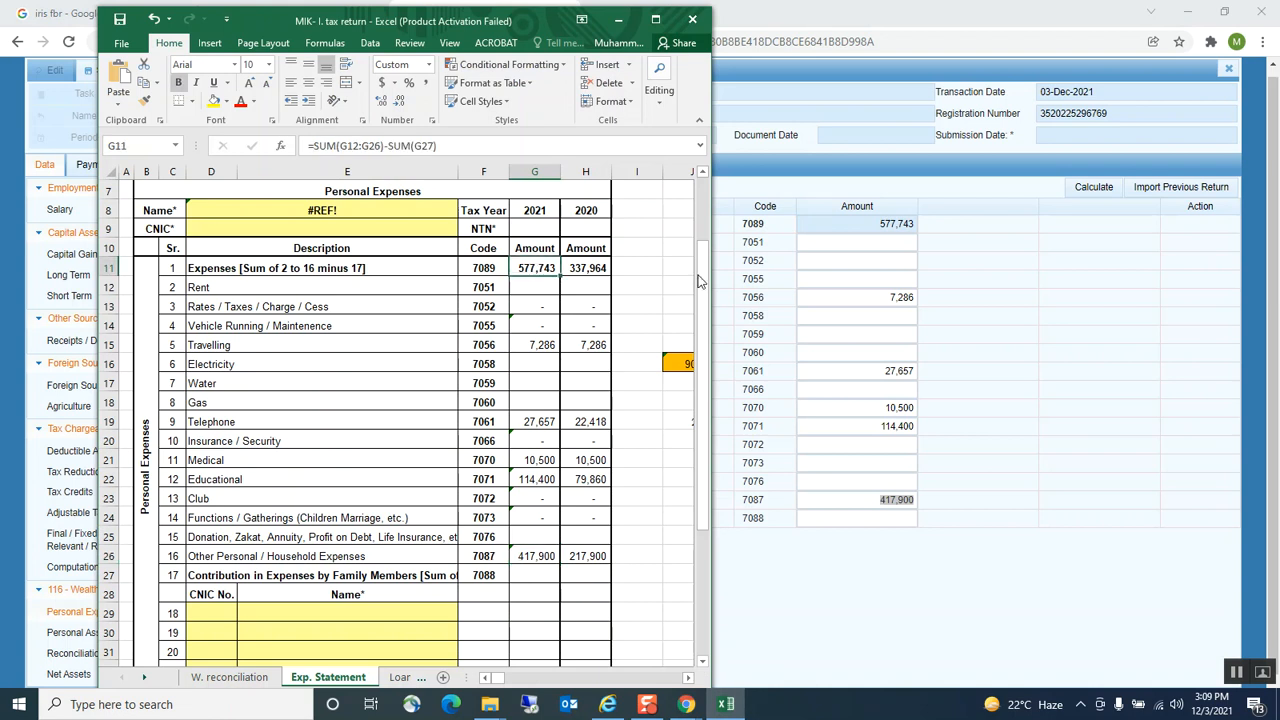
click(880, 243)
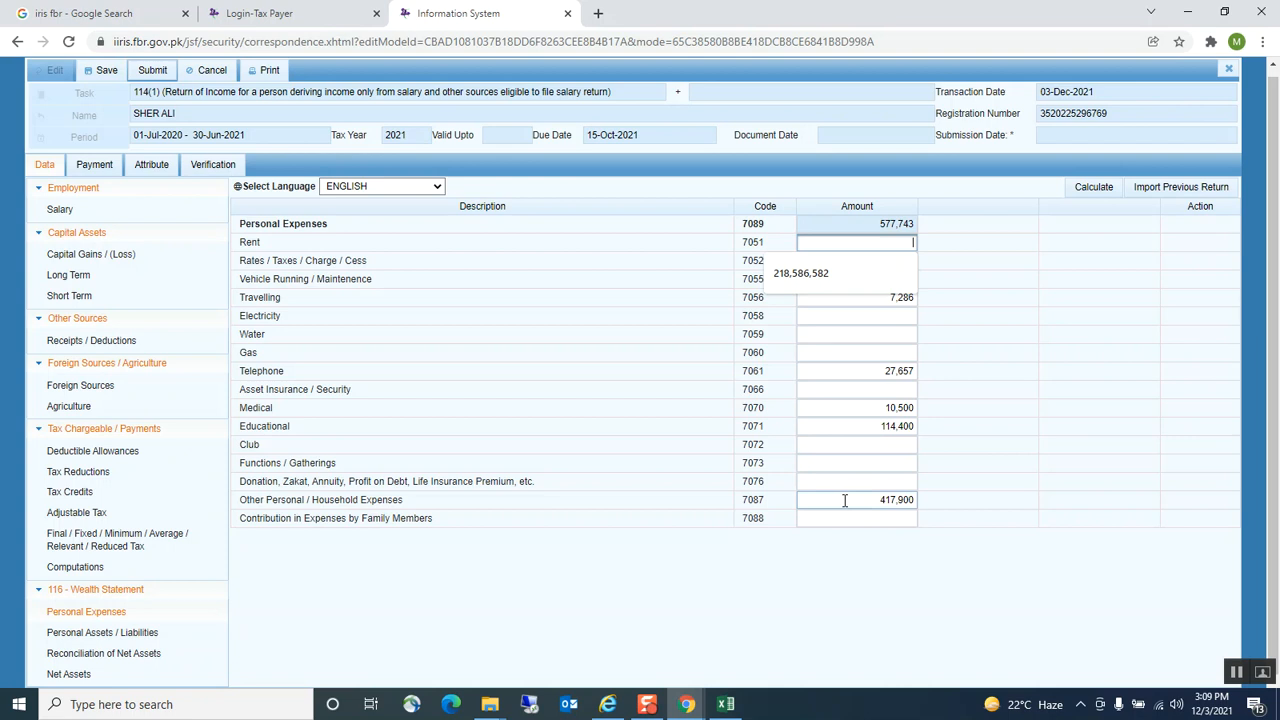
Recalculate and save the return, then go to Personal Assets / Liabilities
click(1090, 190)
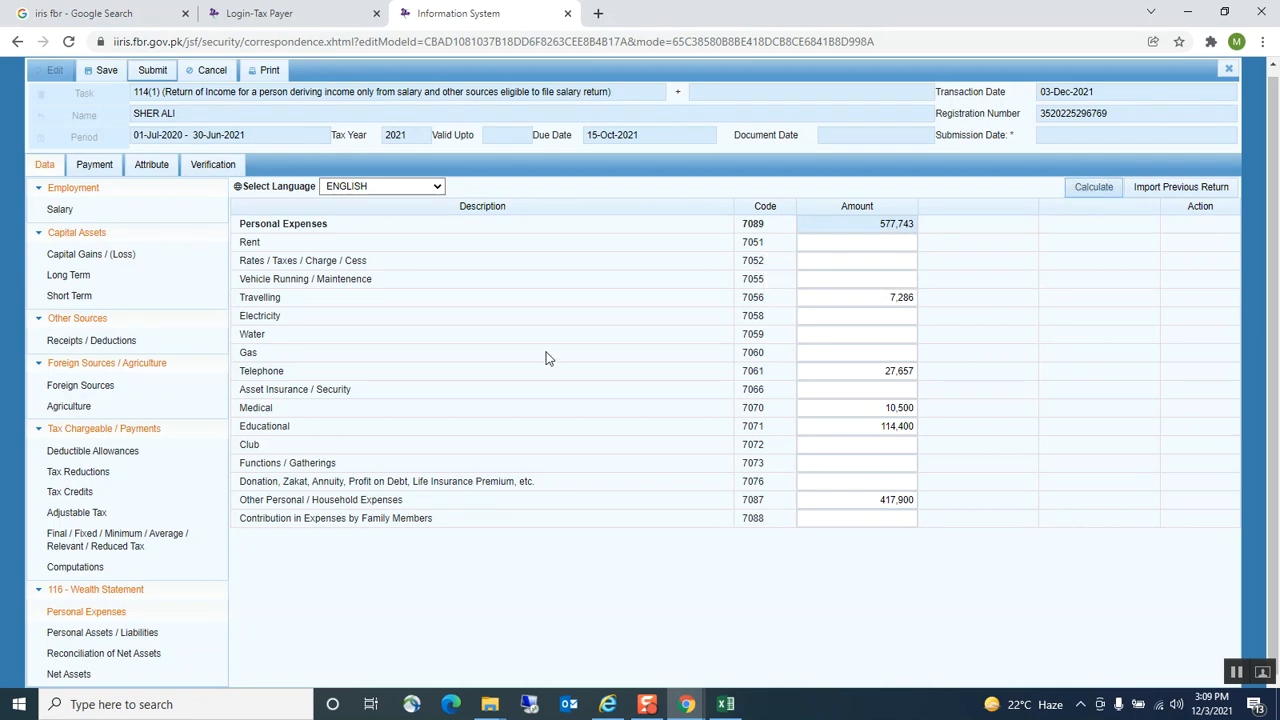
click(106, 72)
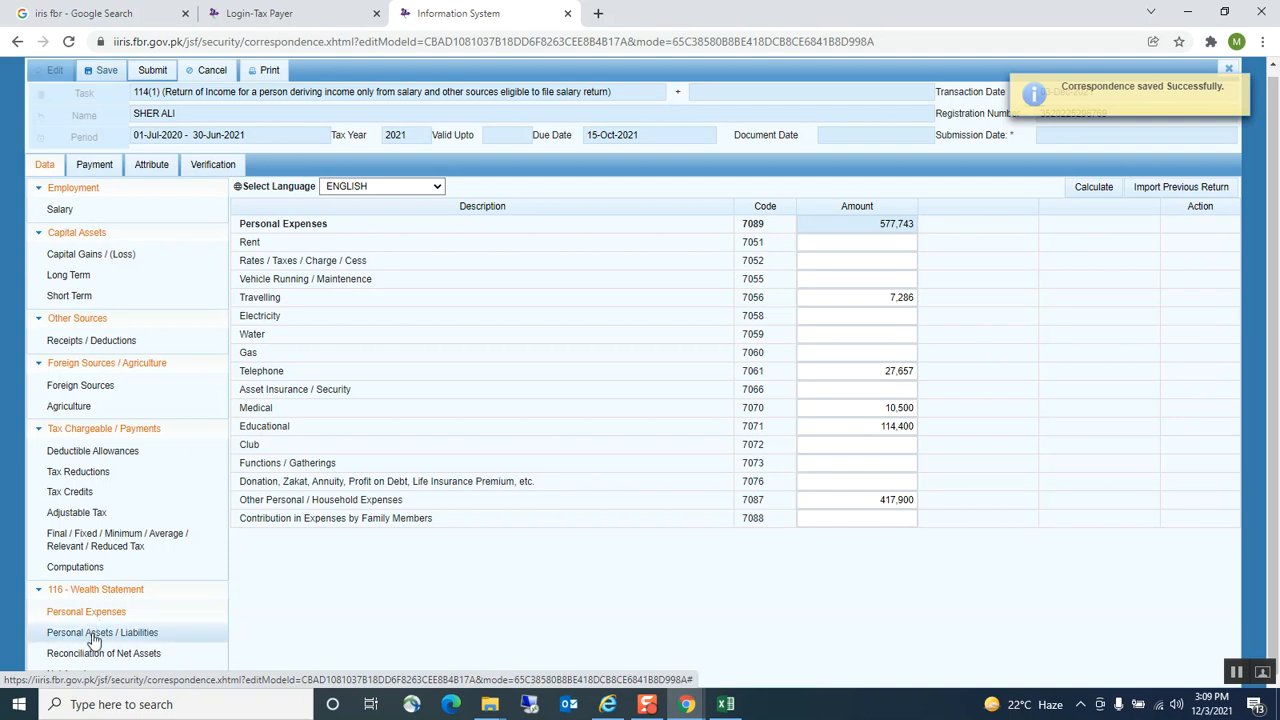
click(93, 635)
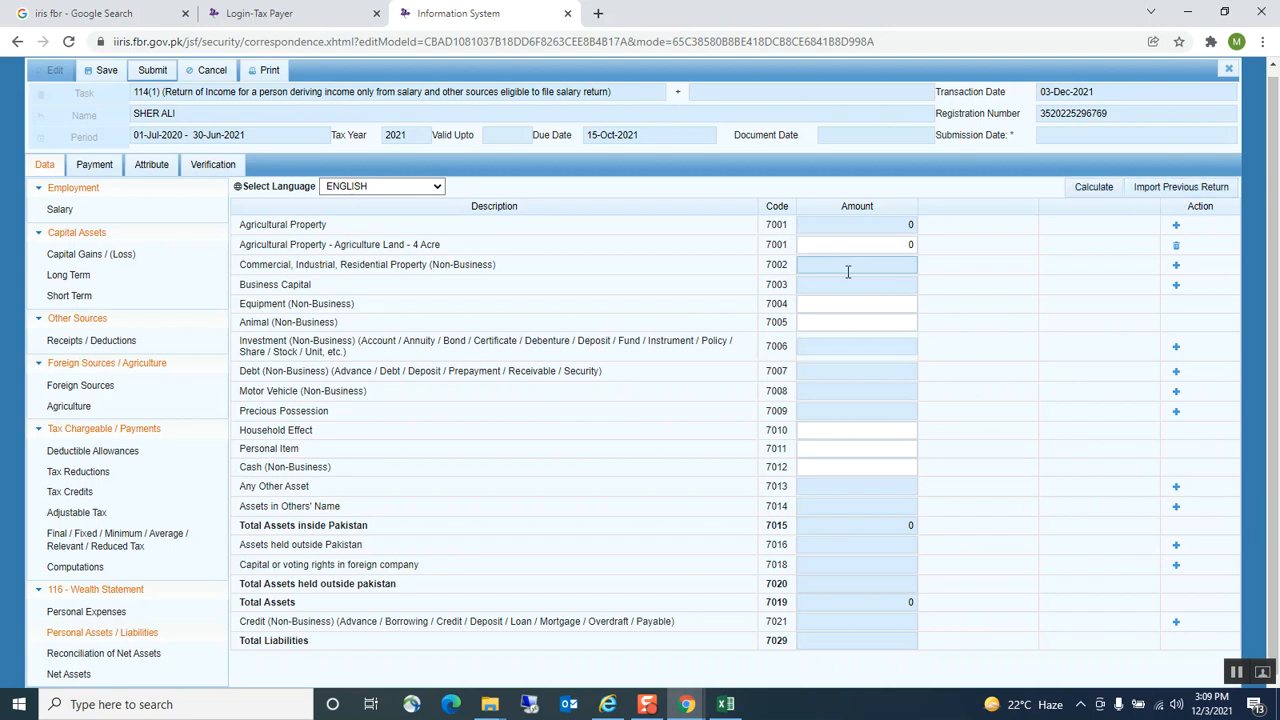
Bring the tax workbook back in front of the Personal Assets / Liabilities page
click(726, 704)
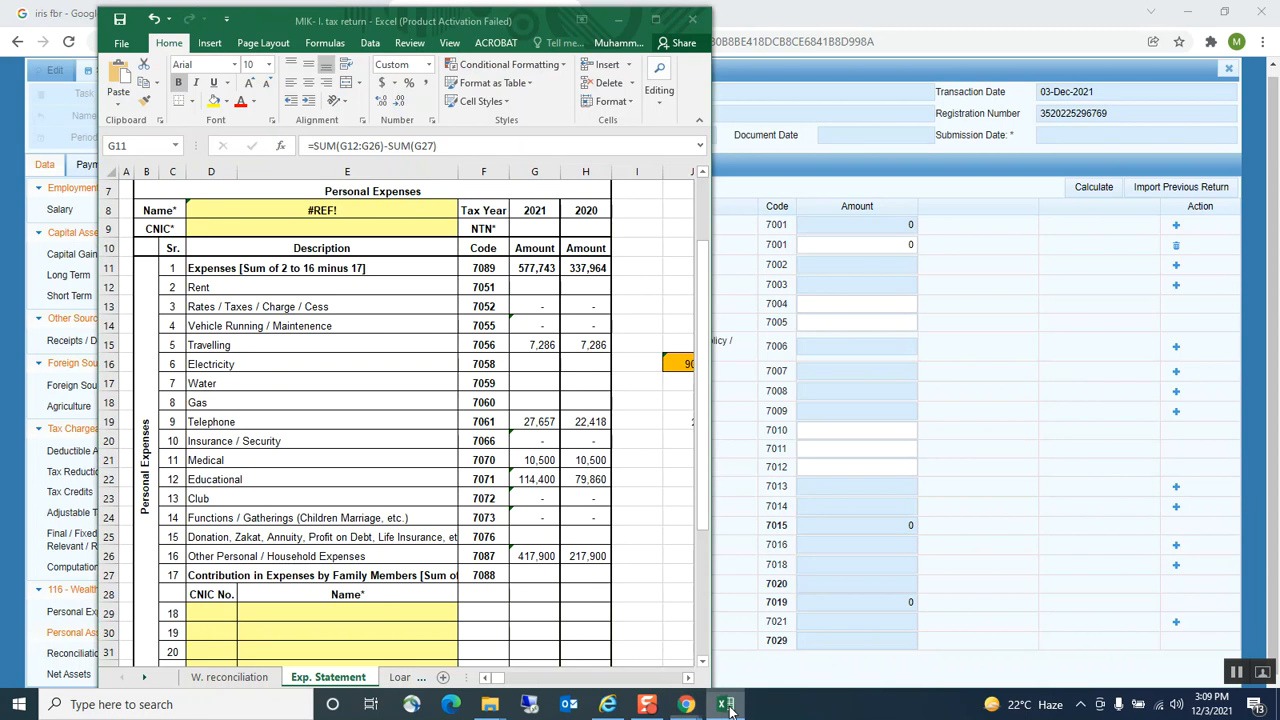
On the W. reconciliation sheet, inspect the income, personal expenditure and net wealth increase formulas
click(229, 677)
scroll(288, 578, down, 3)
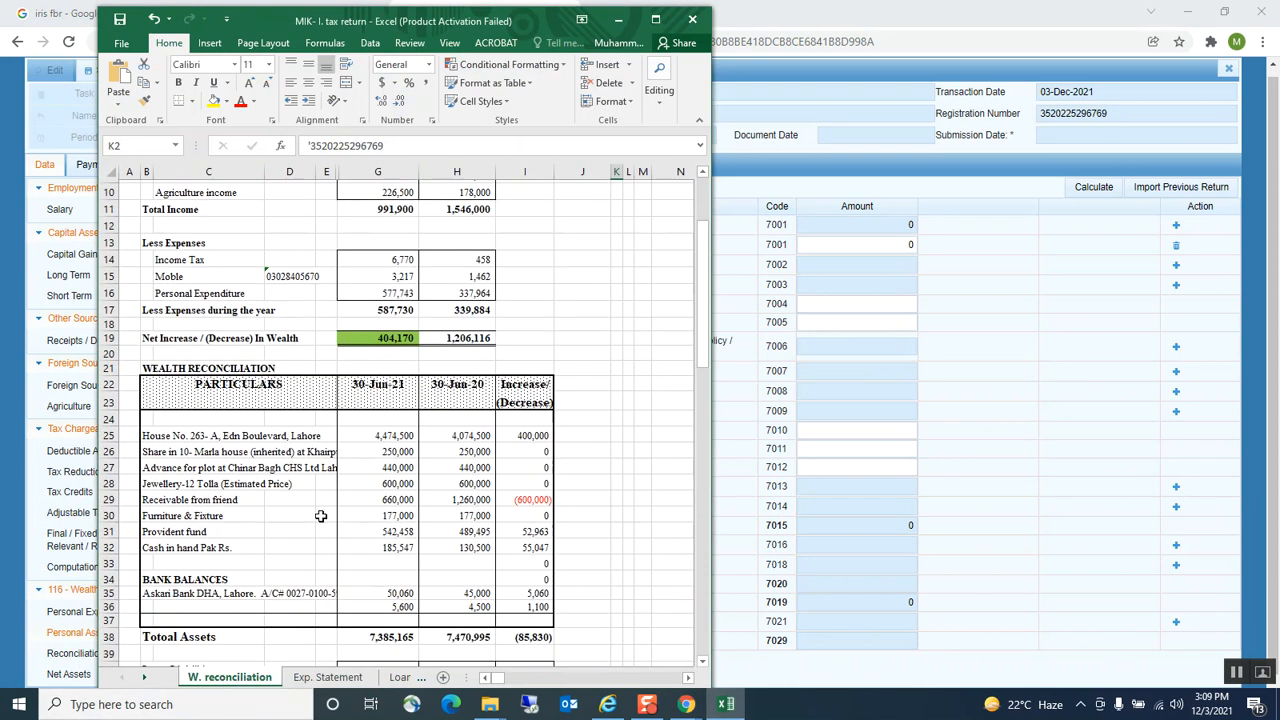
scroll(330, 520, up, 5)
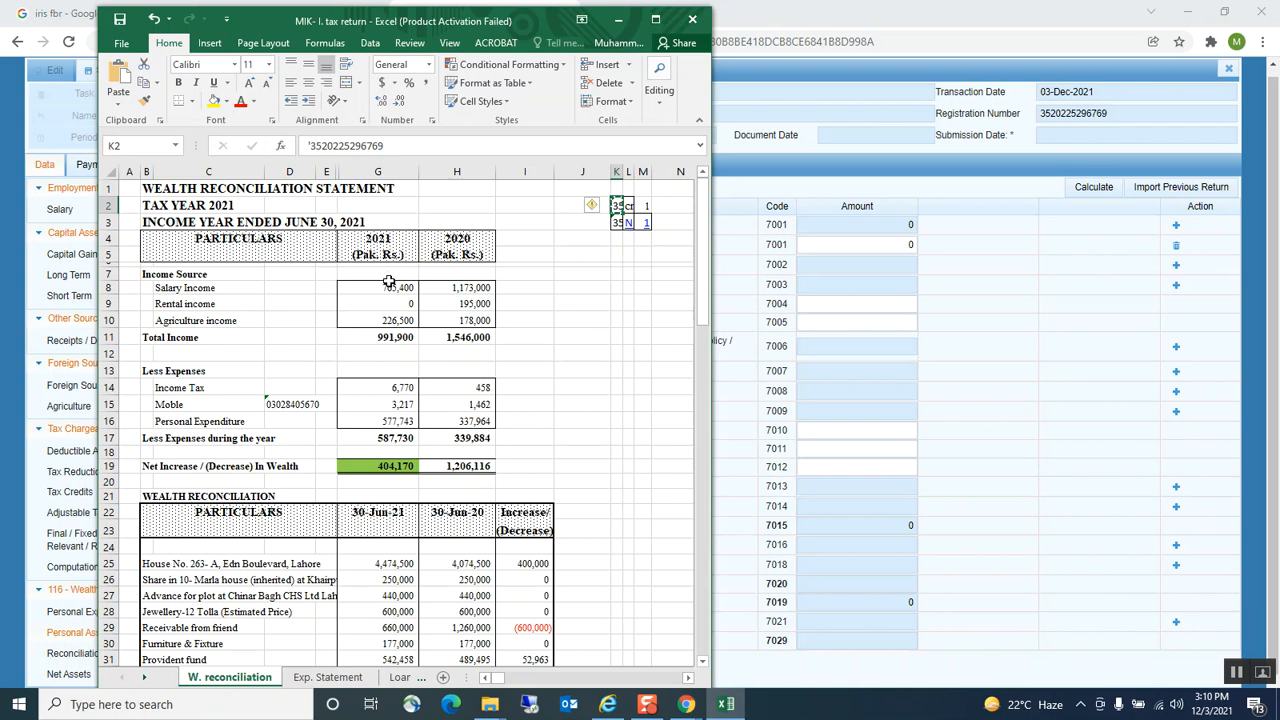
click(392, 337)
scroll(397, 293, down, 1)
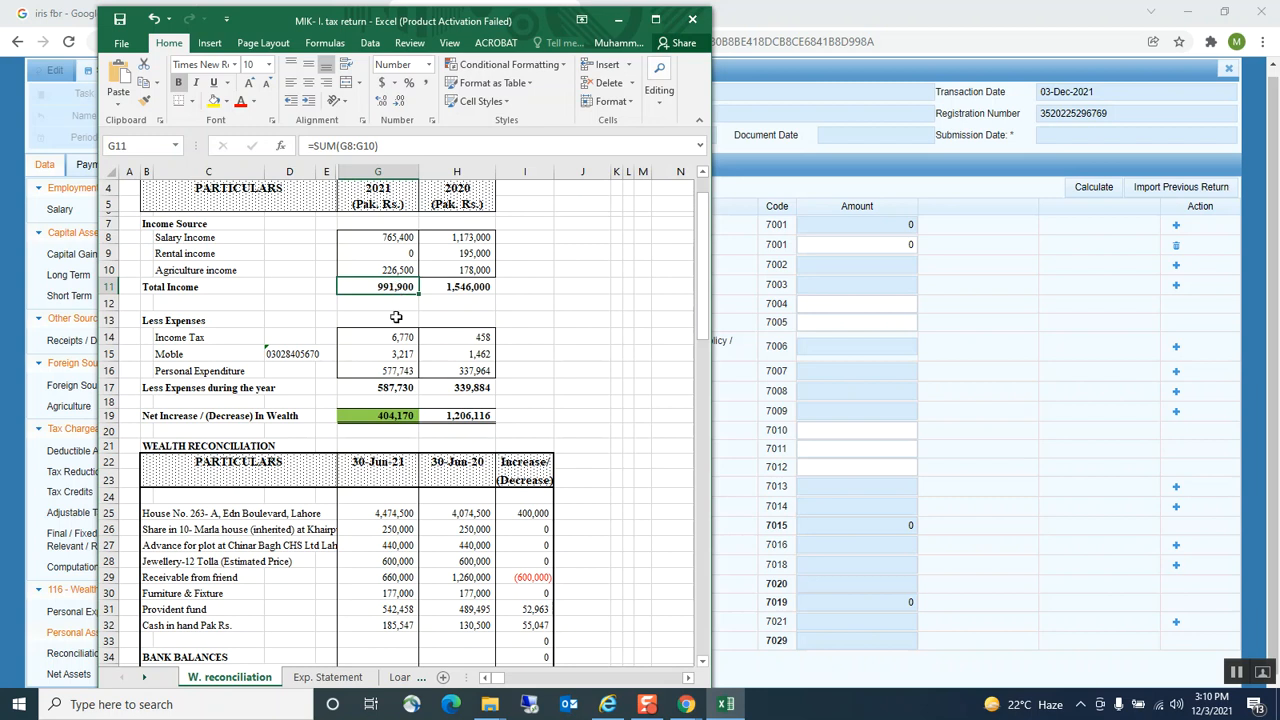
click(382, 369)
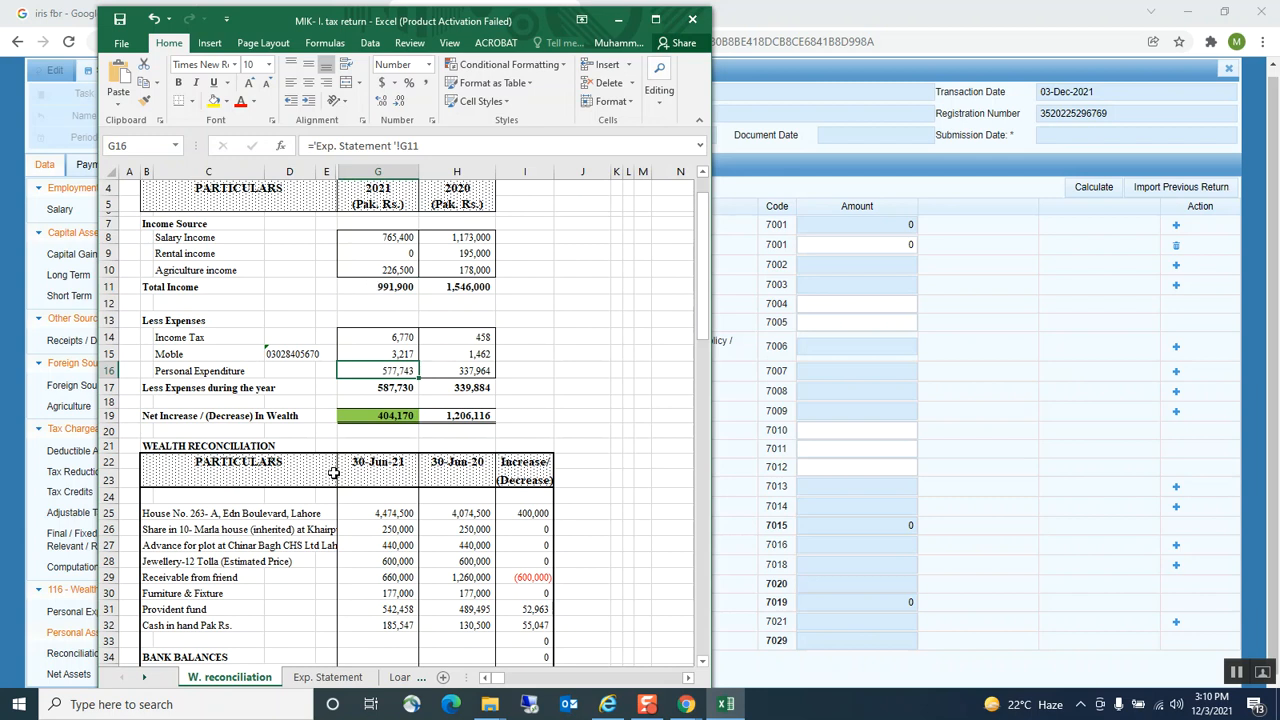
click(360, 416)
Read the house property entry in B25, then return to the IRIS assets form
scroll(517, 378, down, 2)
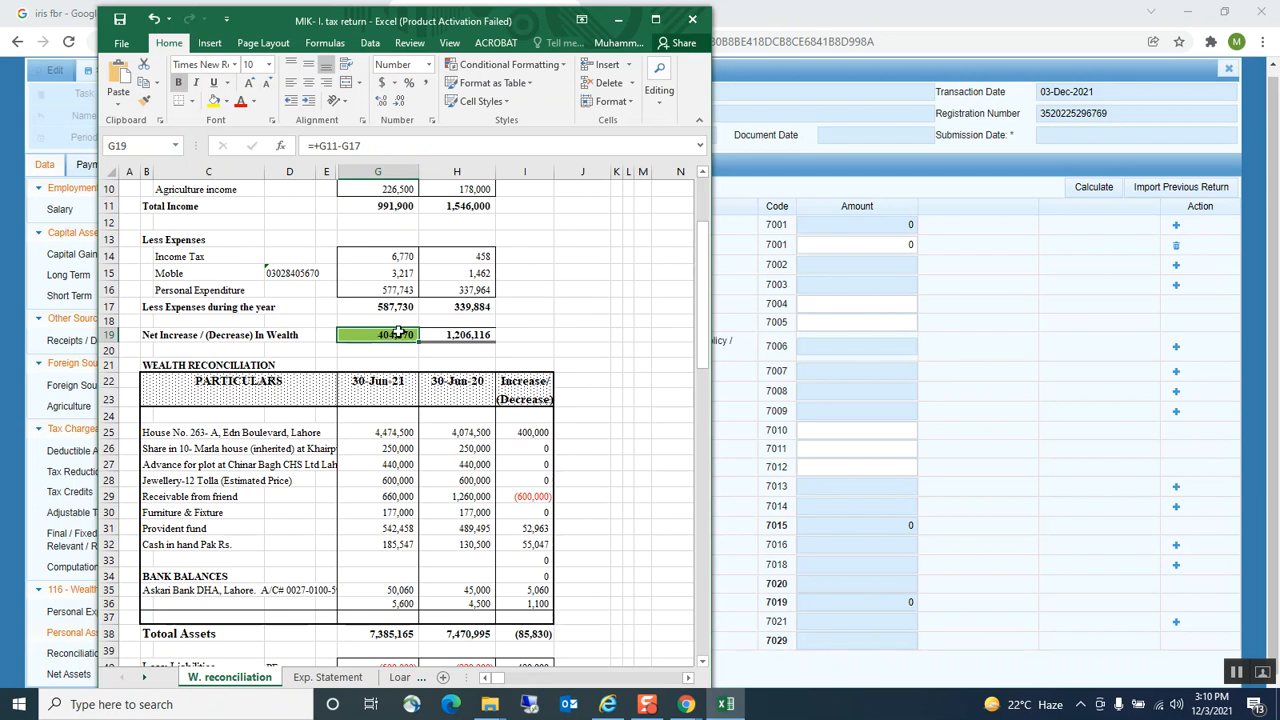
scroll(381, 344, down, 2)
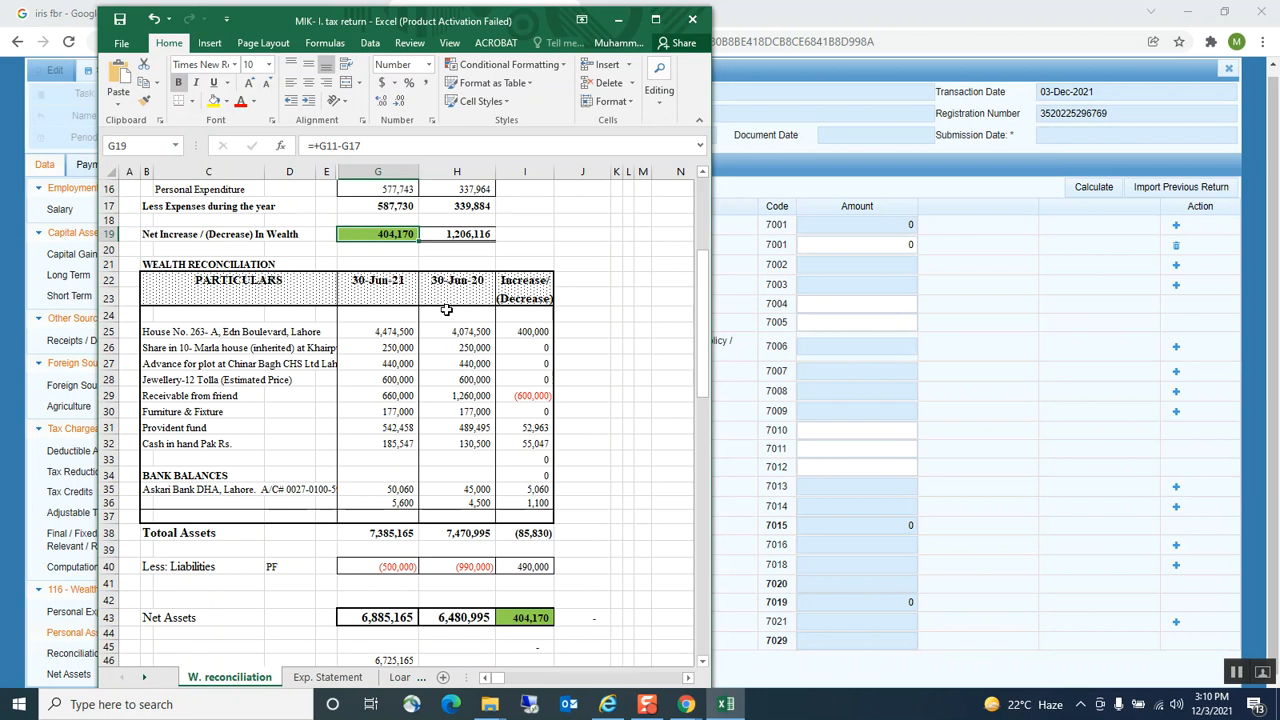
scroll(447, 314, up, 1)
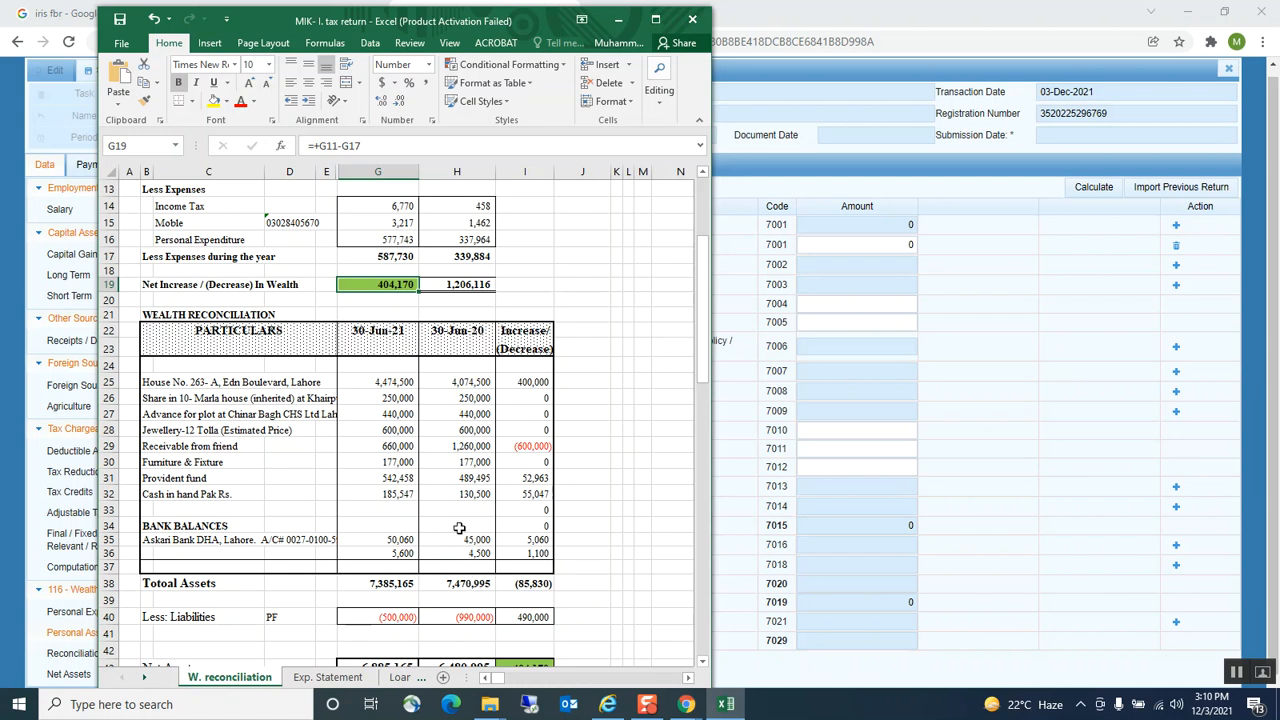
scroll(466, 577, down, 1)
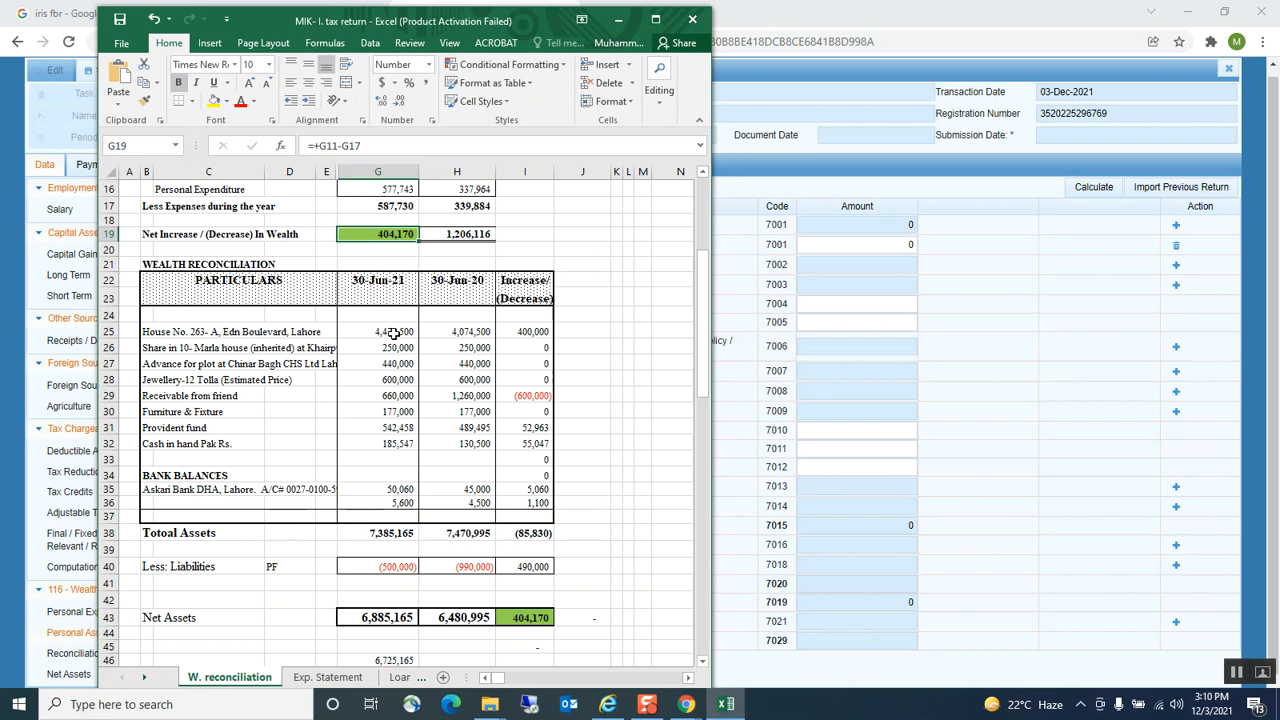
click(152, 333)
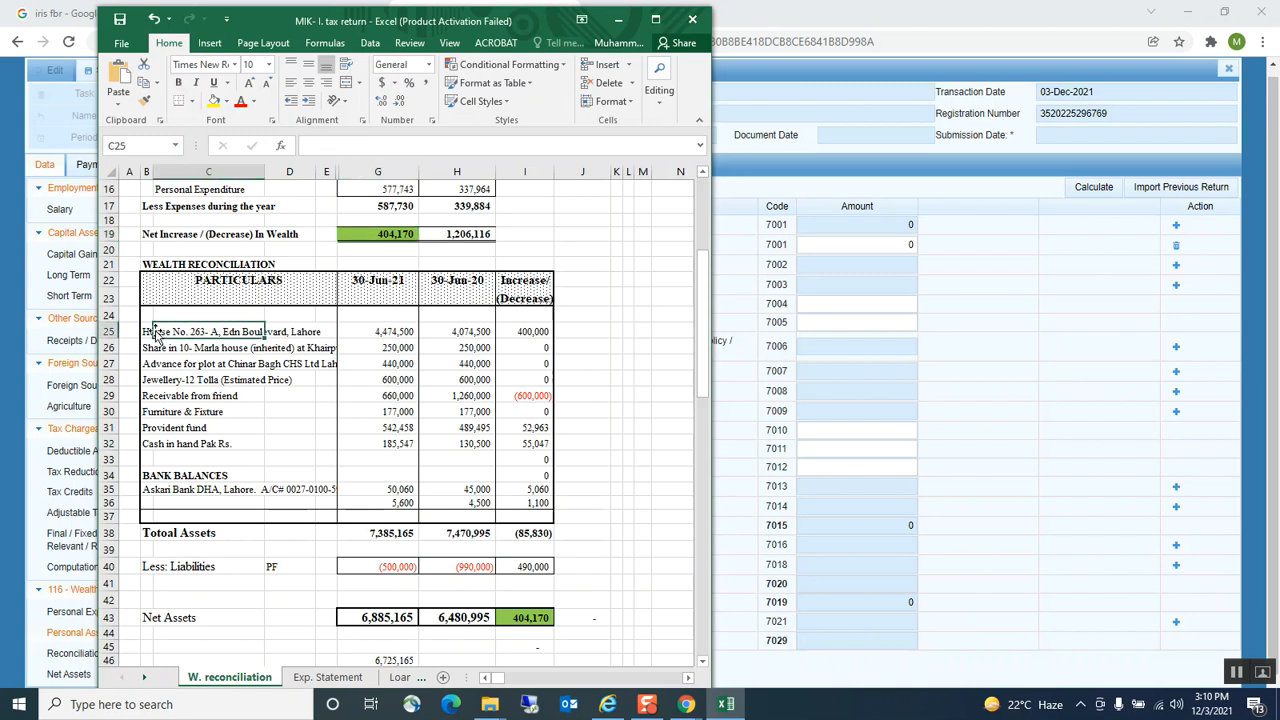
click(147, 333)
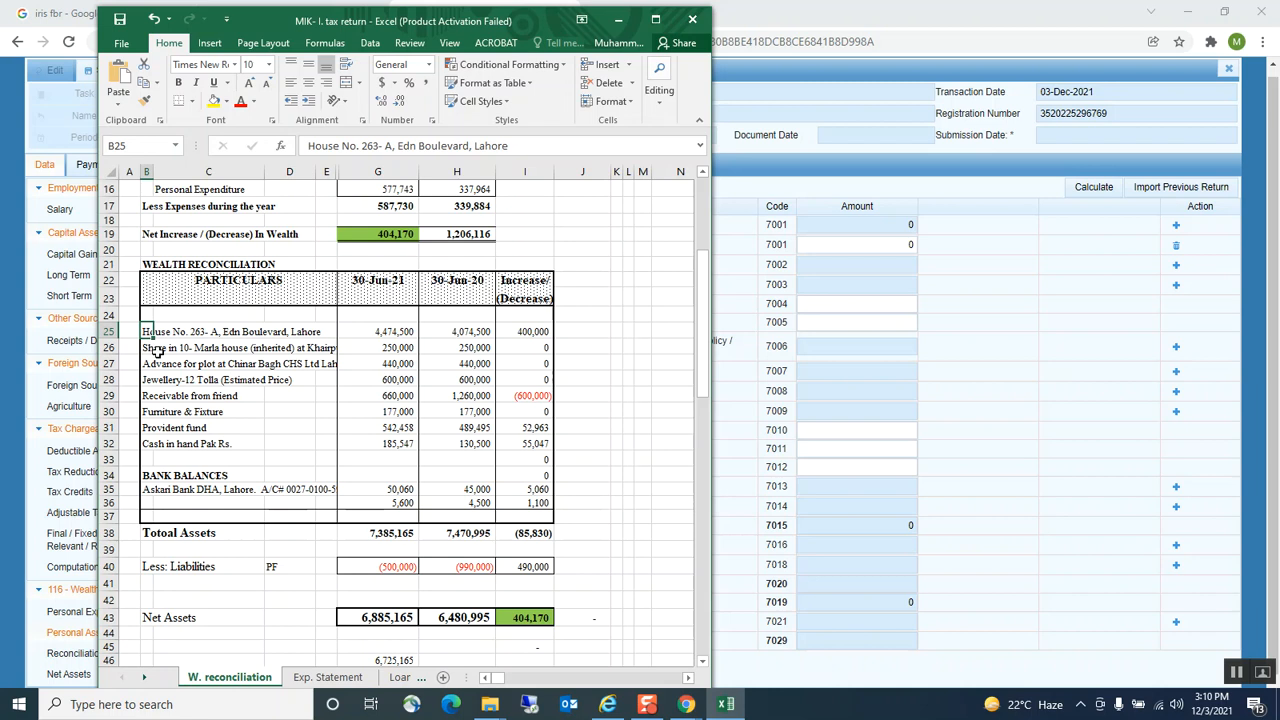
key(alt+Tab)
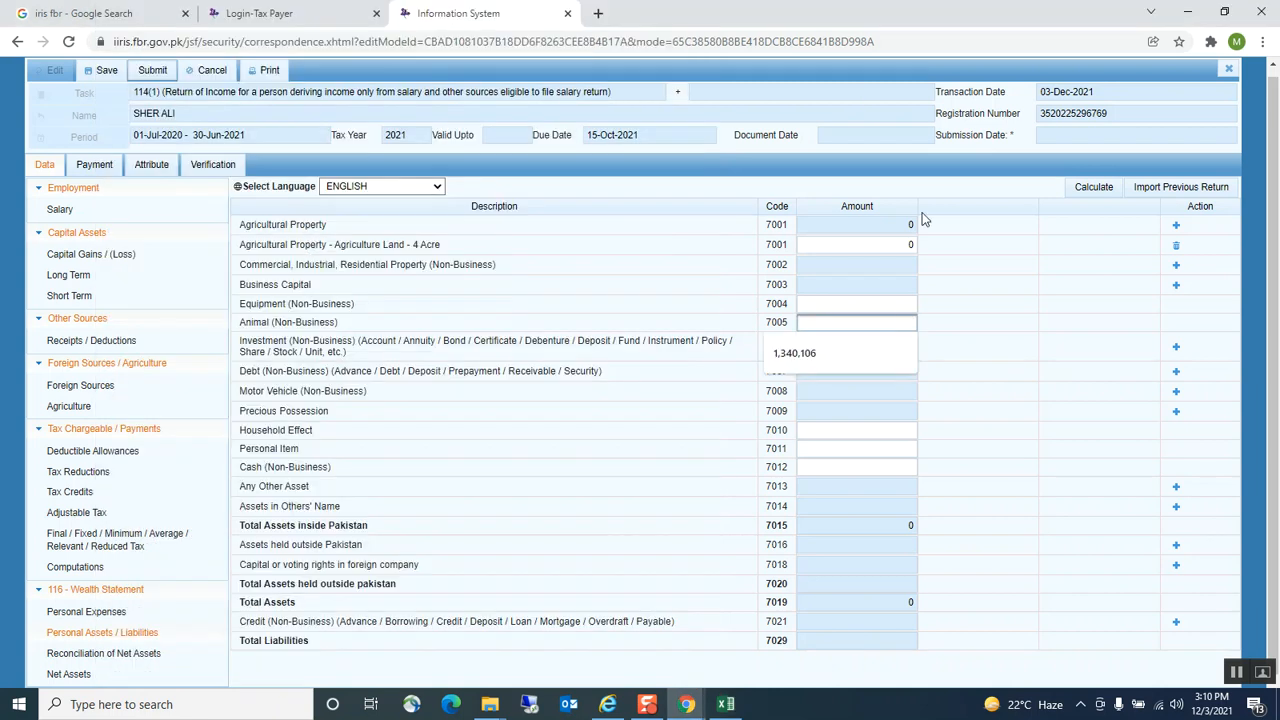
Add an Agriculture Land agricultural property with contents 3Acre
click(1176, 228)
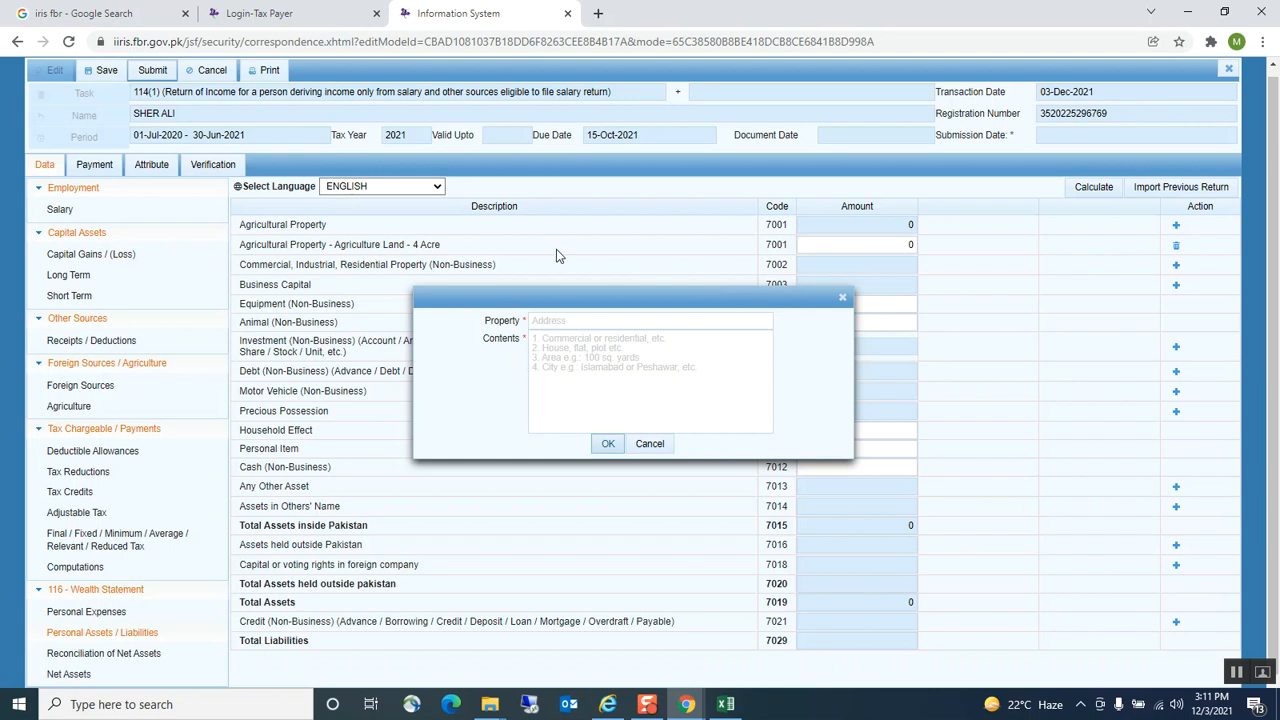
click(550, 318)
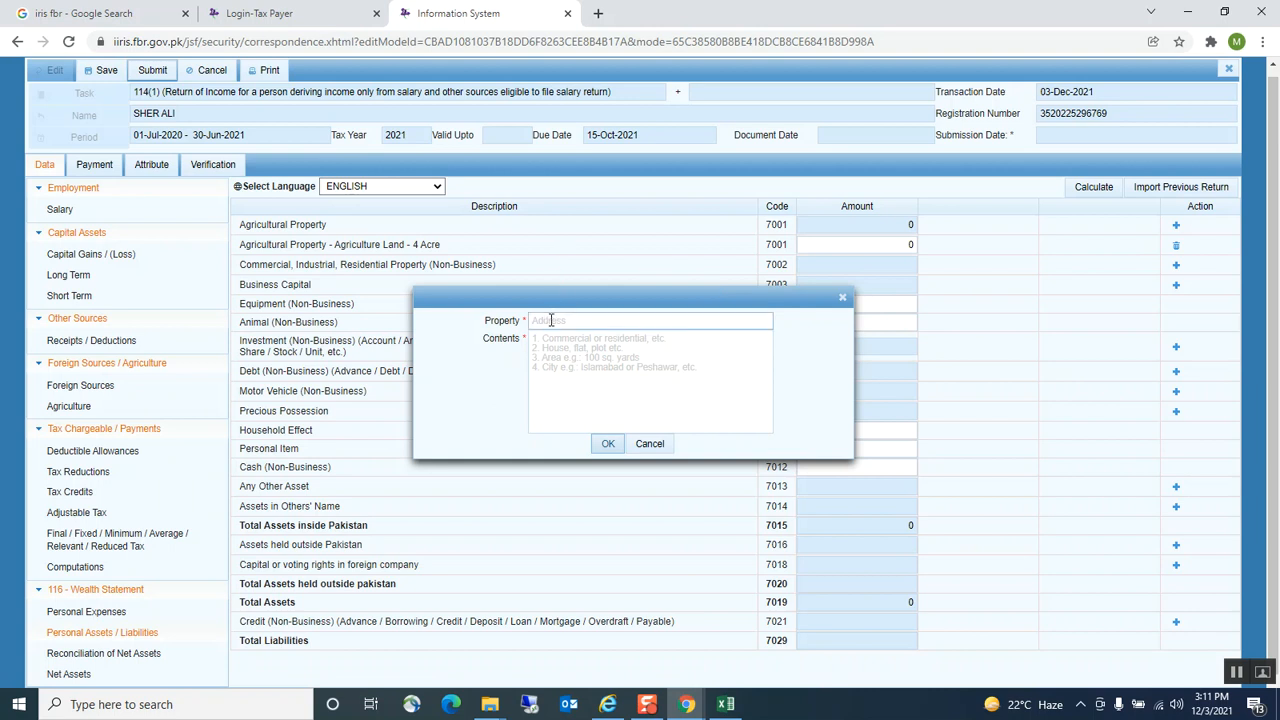
click(550, 320)
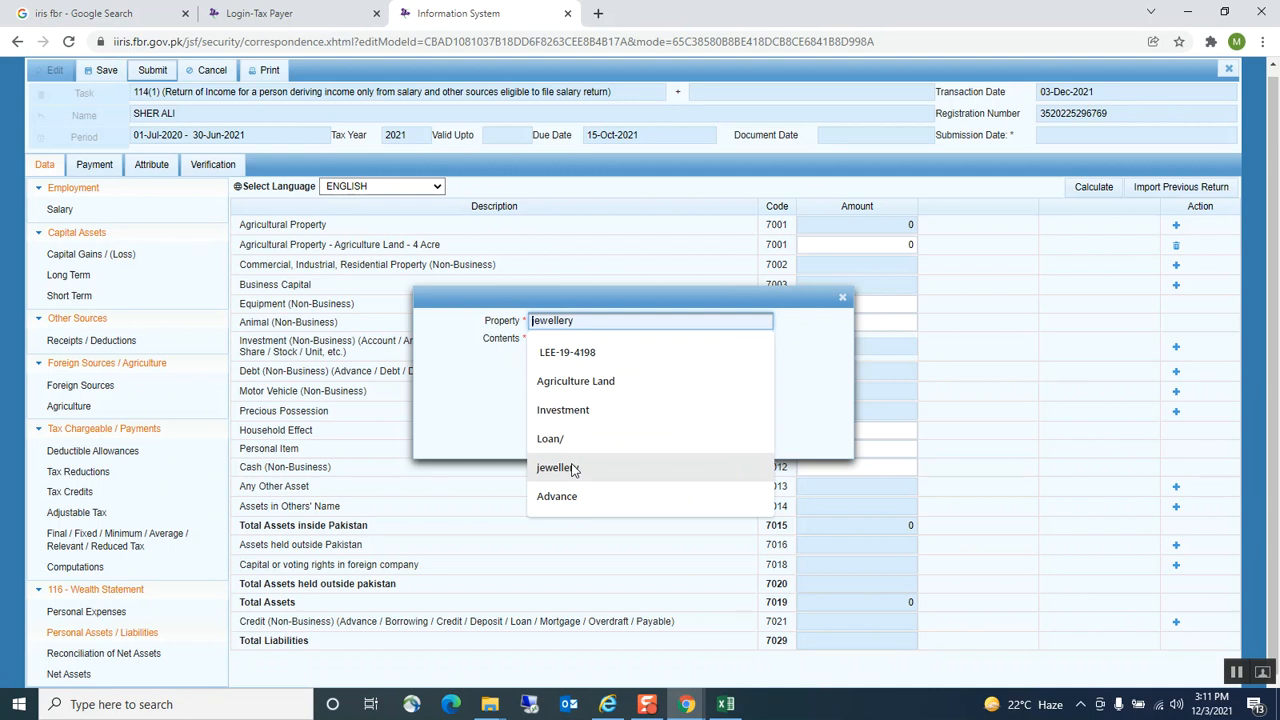
text(ag)
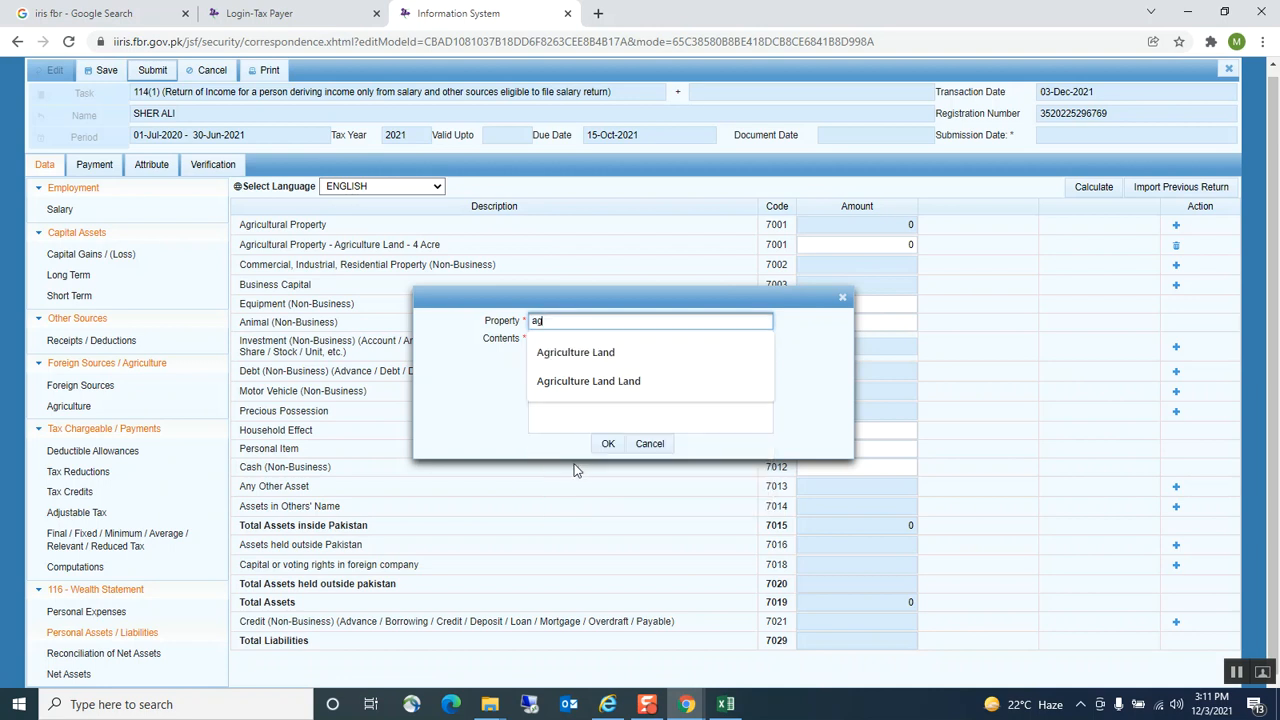
click(575, 351)
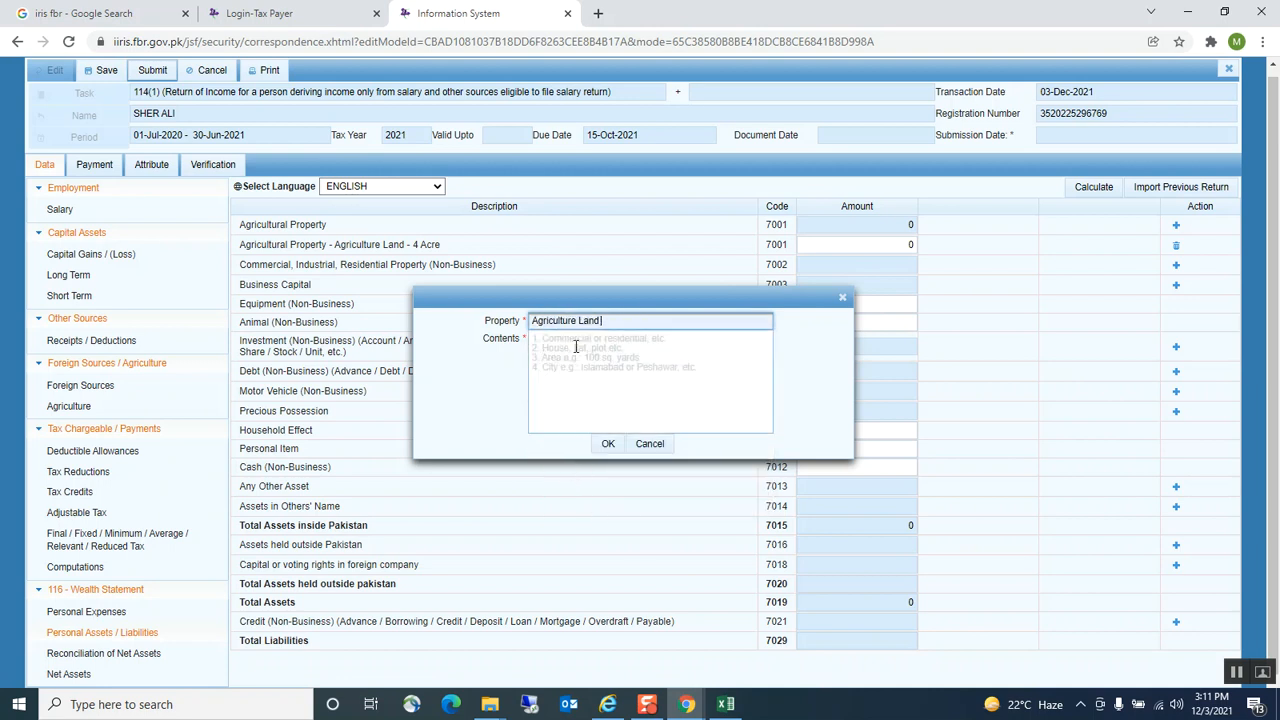
click(580, 350)
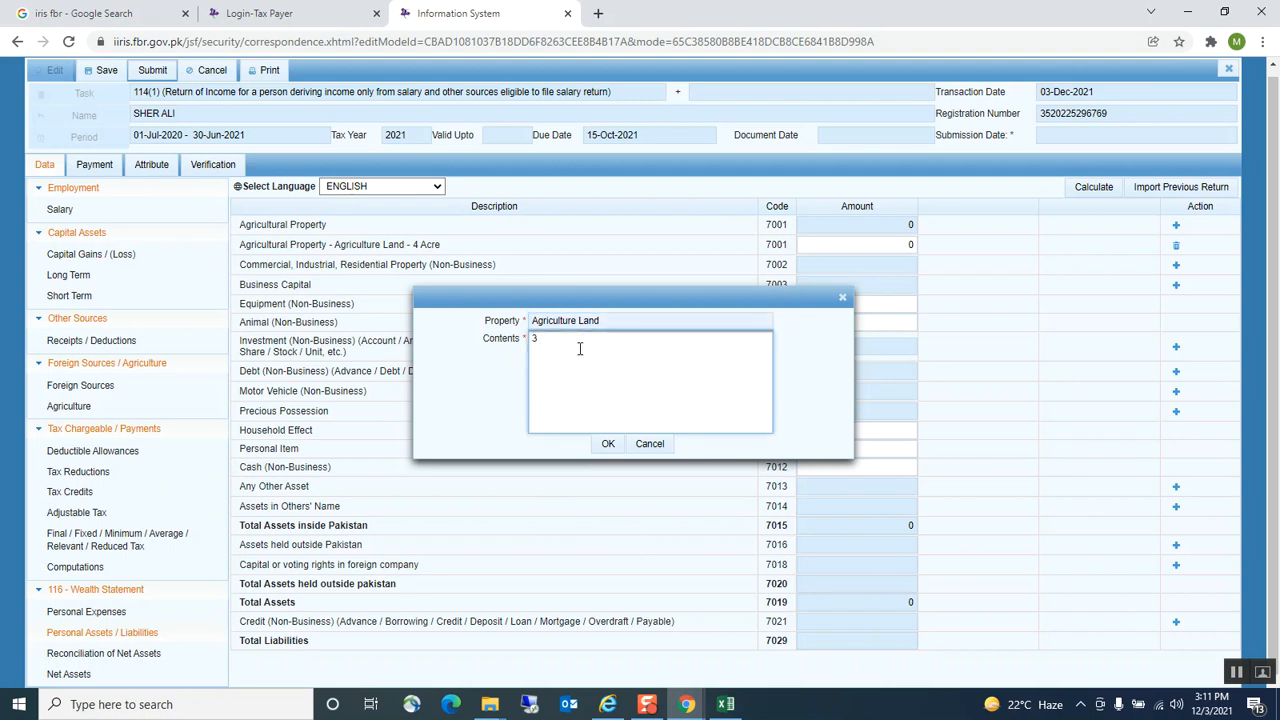
click(607, 444)
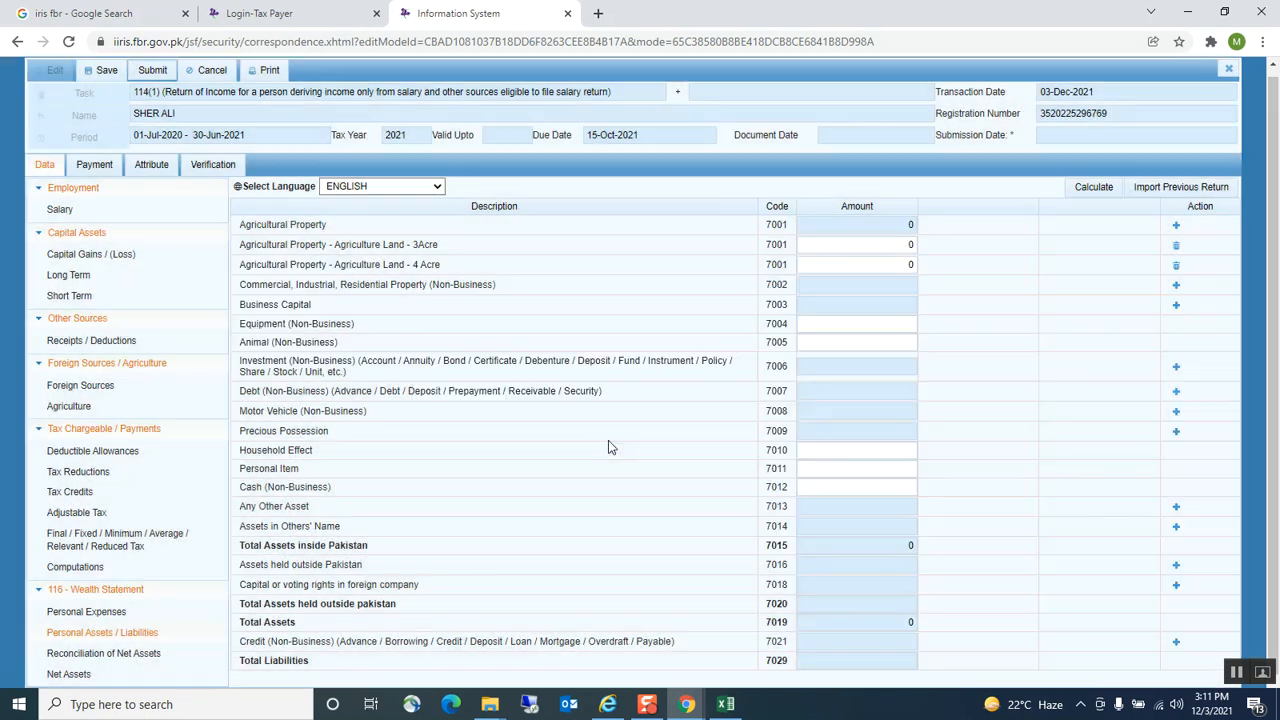
click(815, 265)
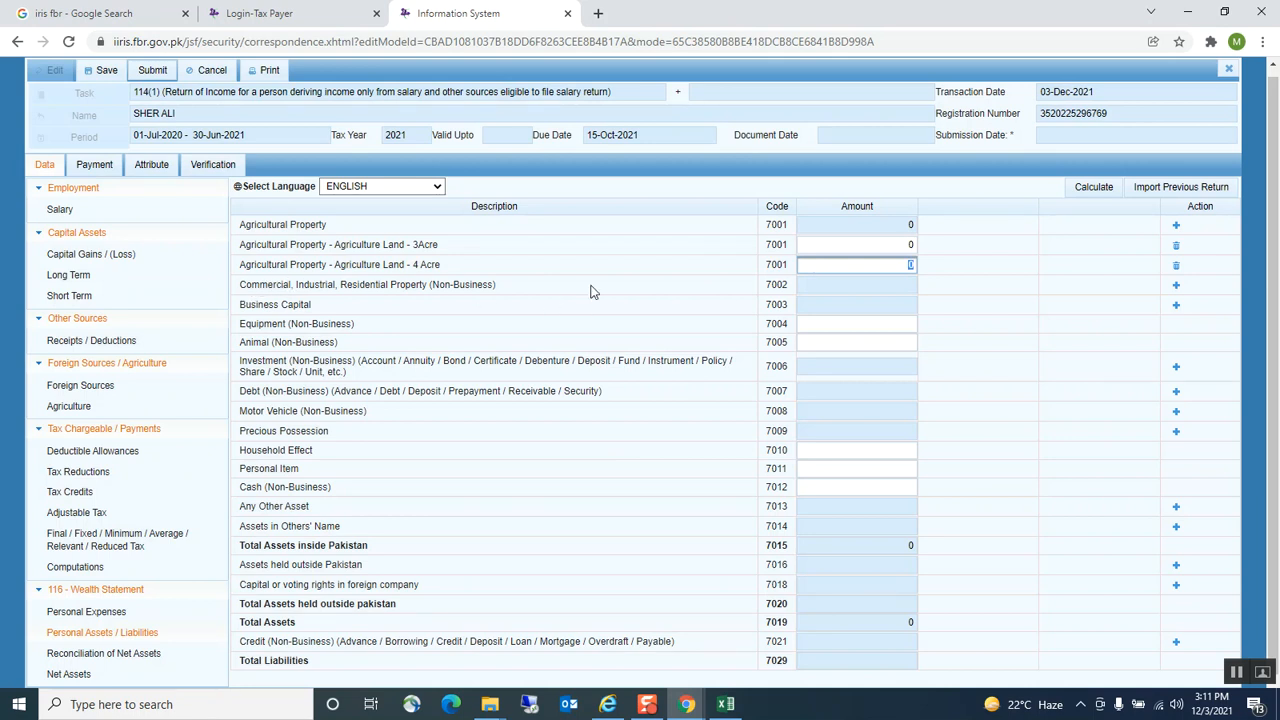
Add a House property, pasting its address from the workbook as contents
click(1176, 286)
click(566, 320)
click(566, 320)
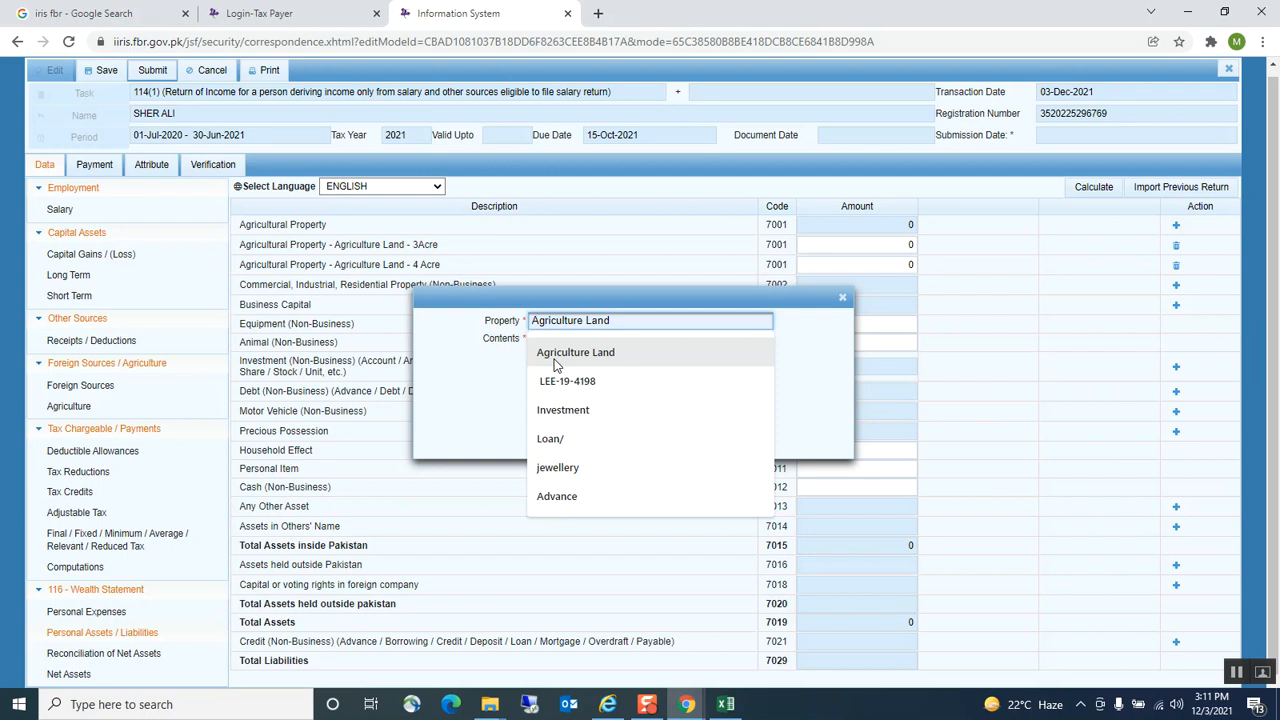
text(House)
click(554, 358)
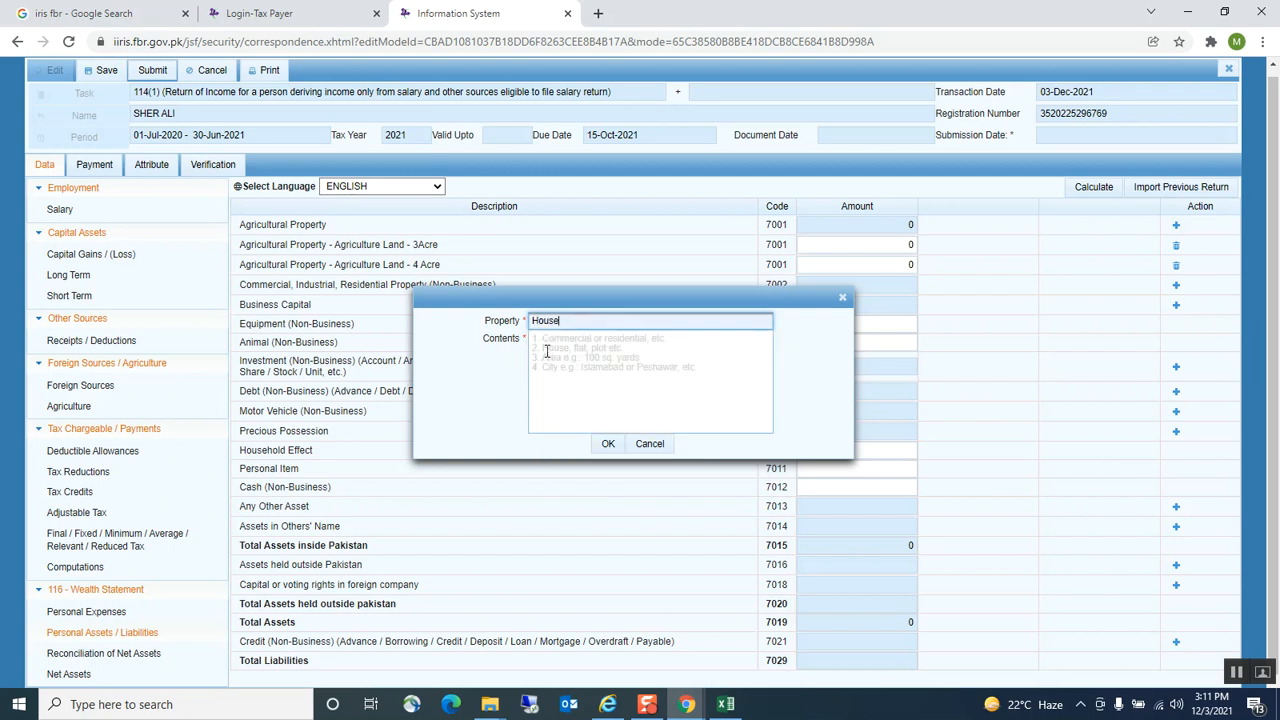
click(726, 704)
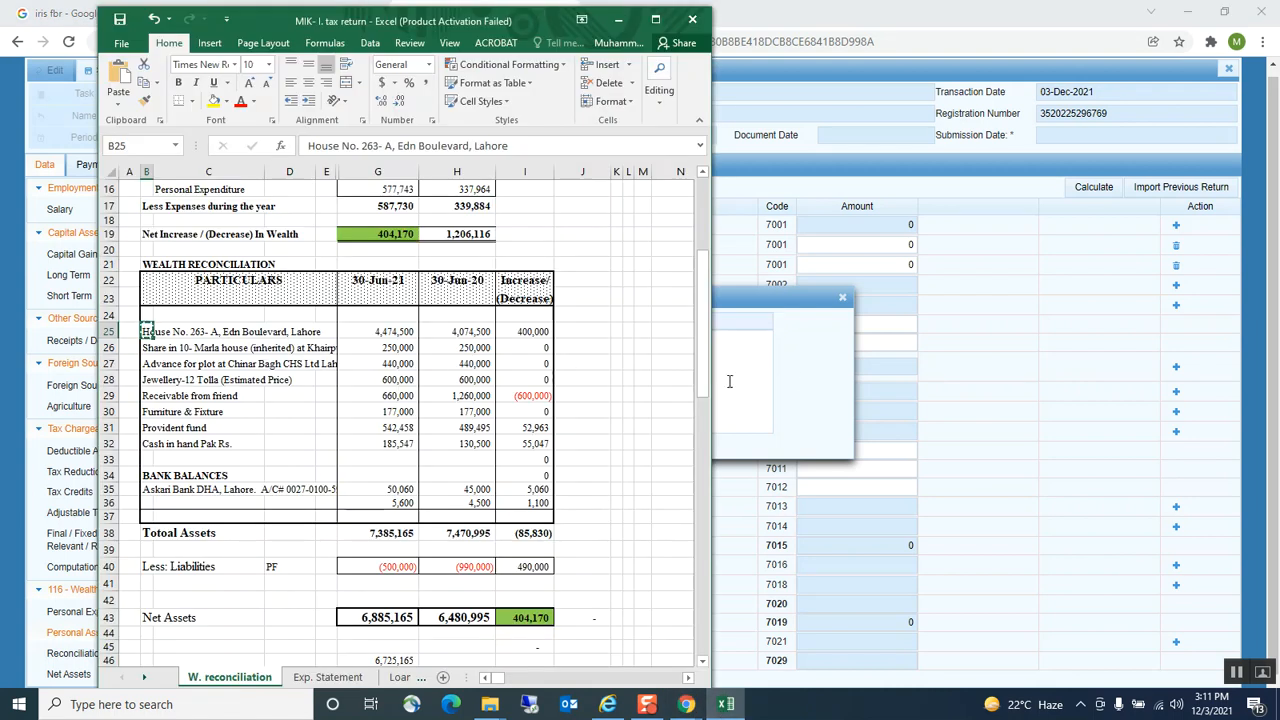
click(760, 373)
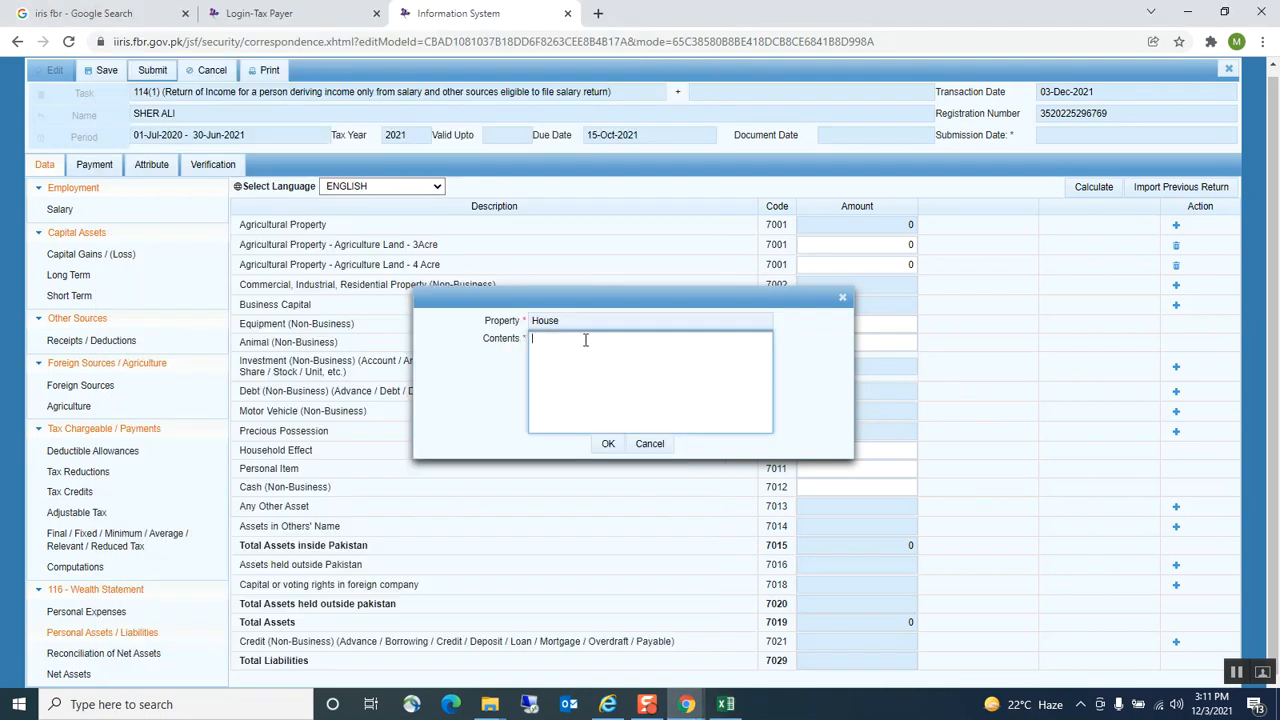
Confirm the House row, give it 4,474,500 from cell G25, recalculate and save
click(604, 443)
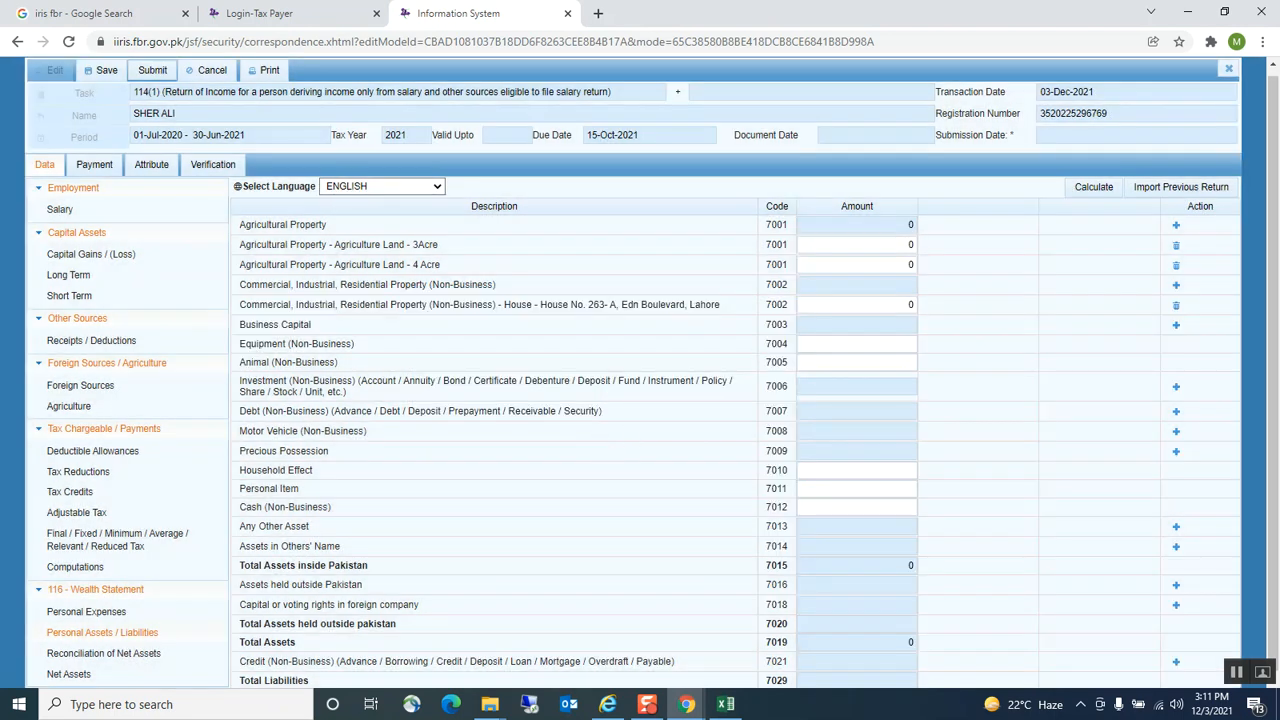
click(716, 705)
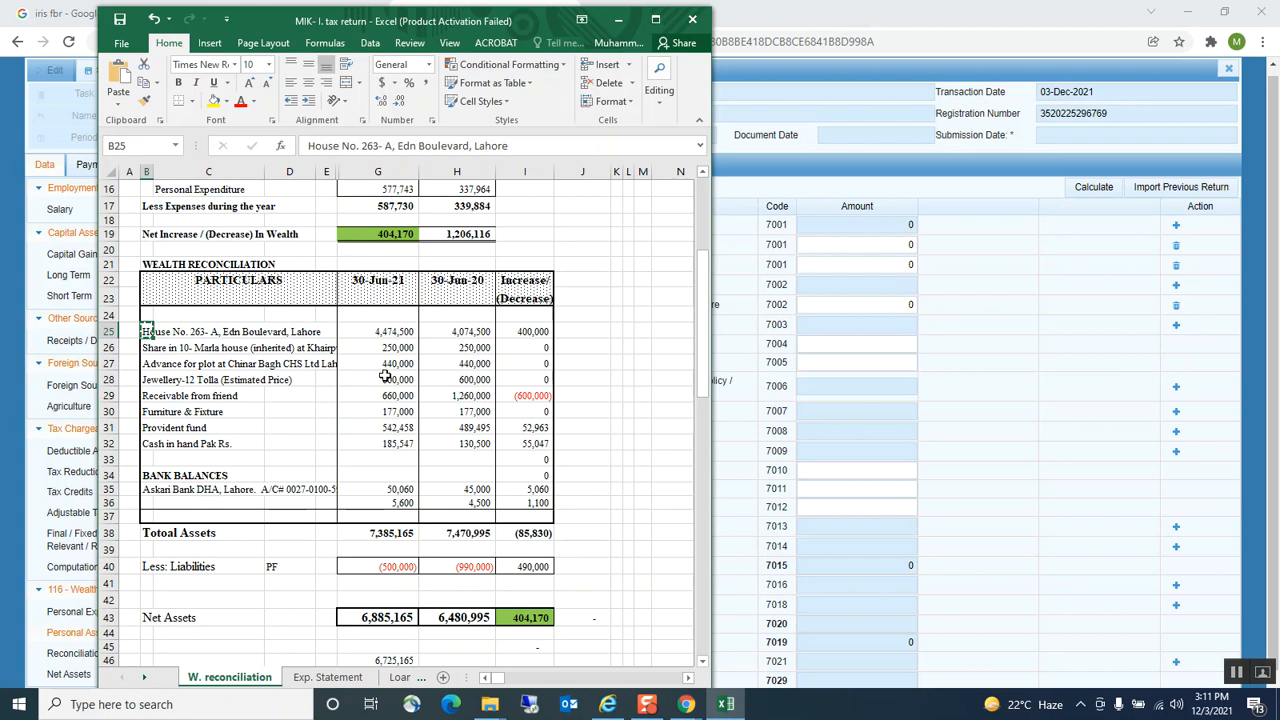
click(394, 333)
key(ctrl+c)
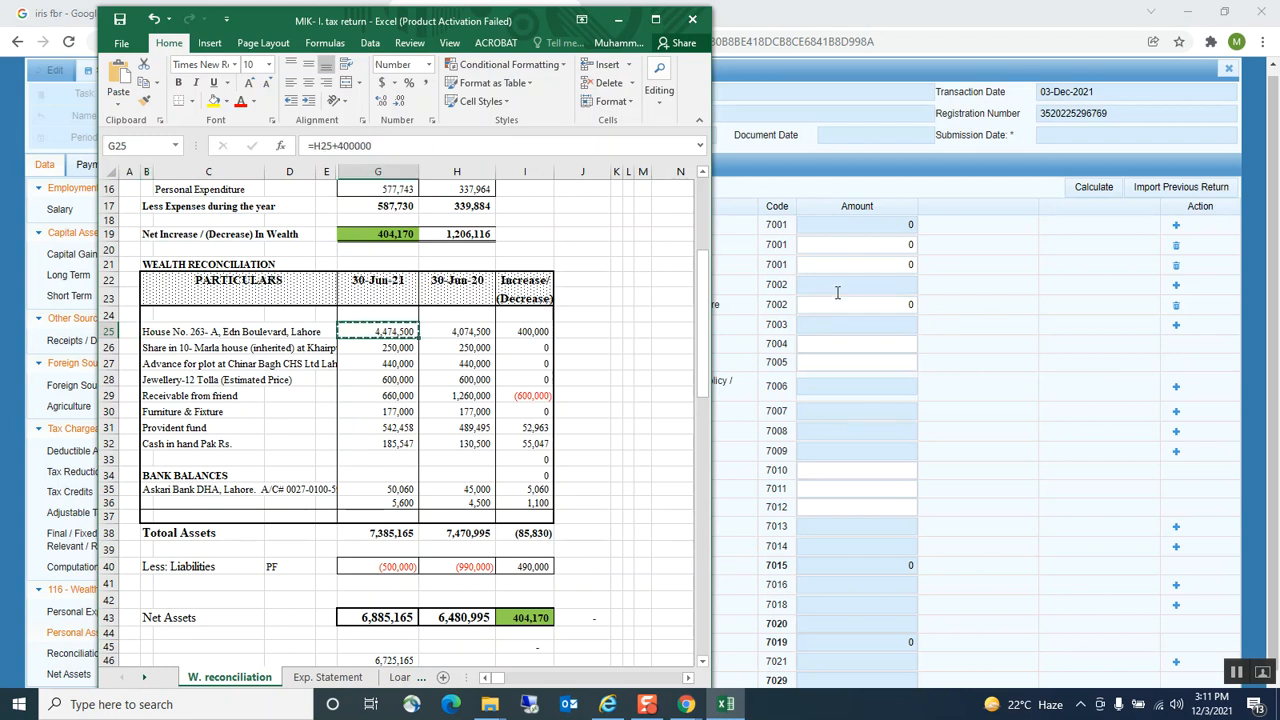
click(837, 289)
click(837, 304)
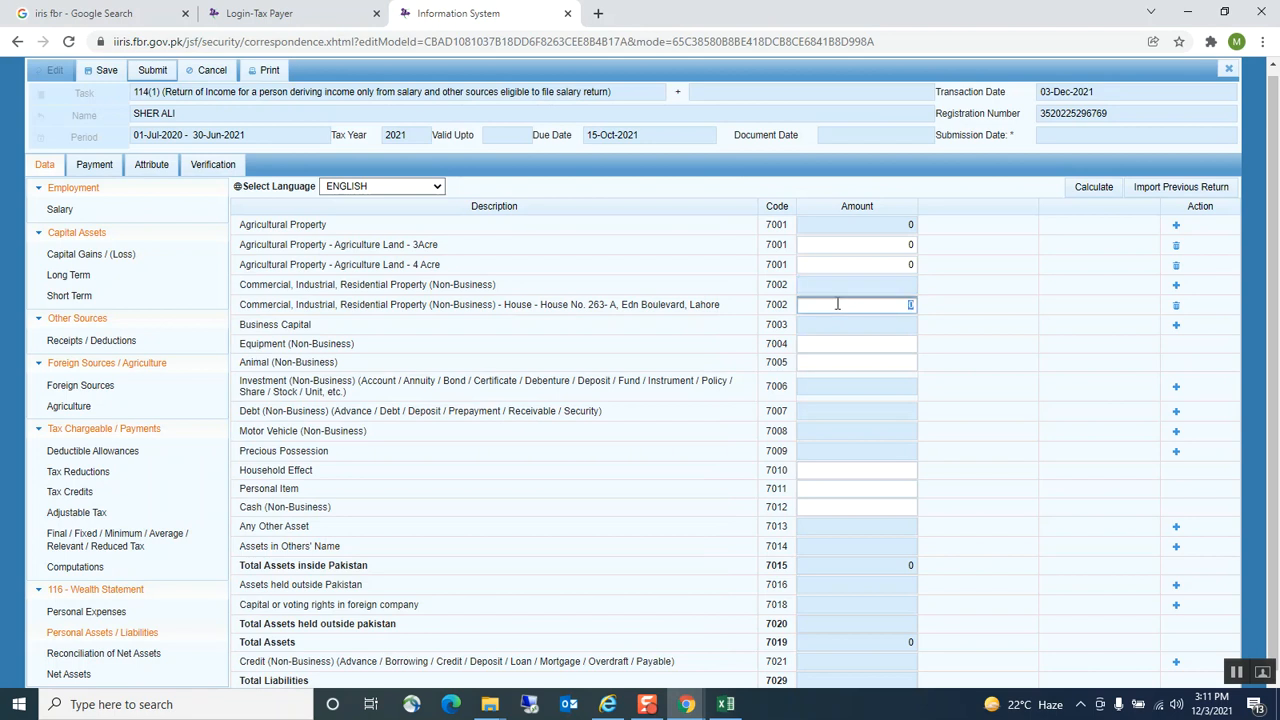
key(ctrl+v)
key(Tab)
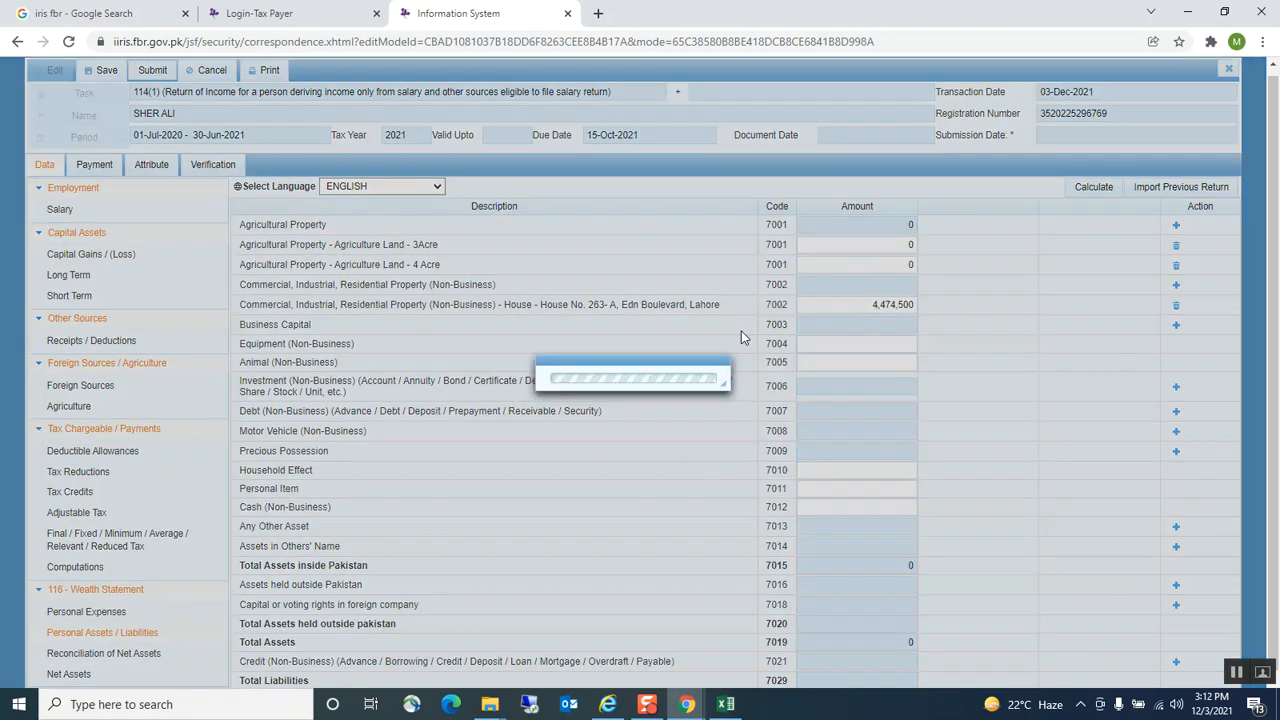
click(1083, 190)
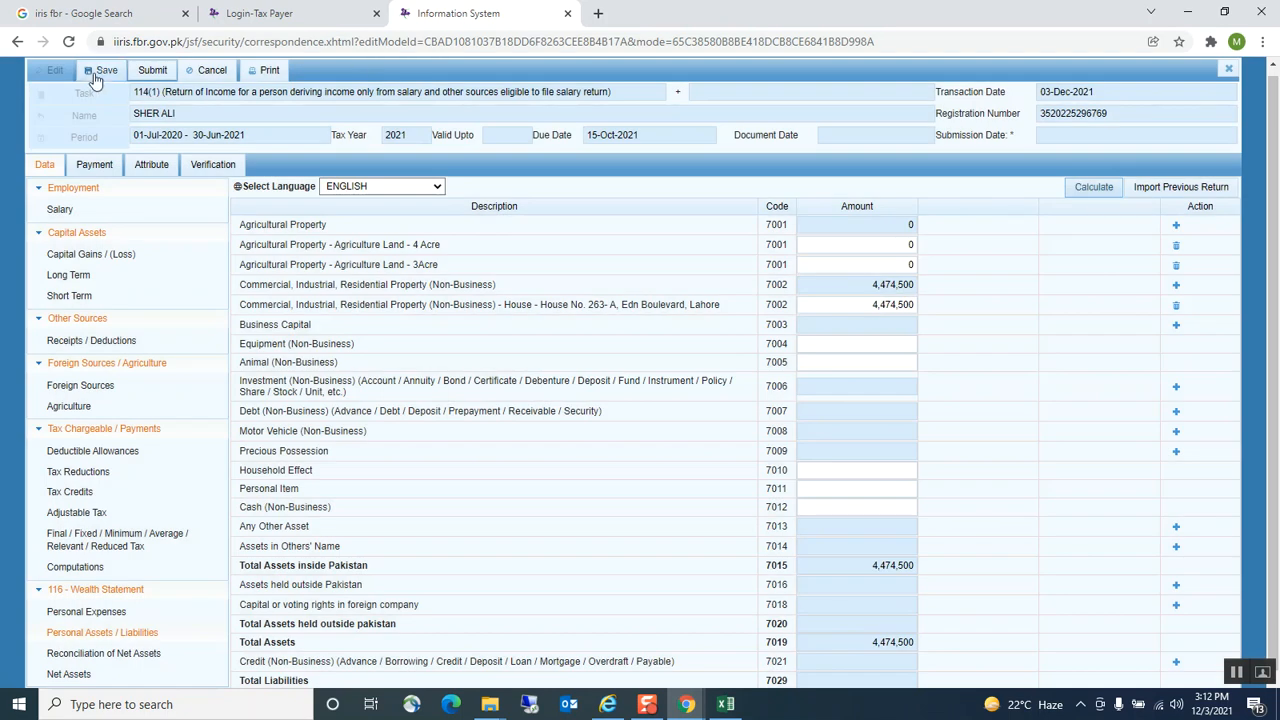
click(104, 72)
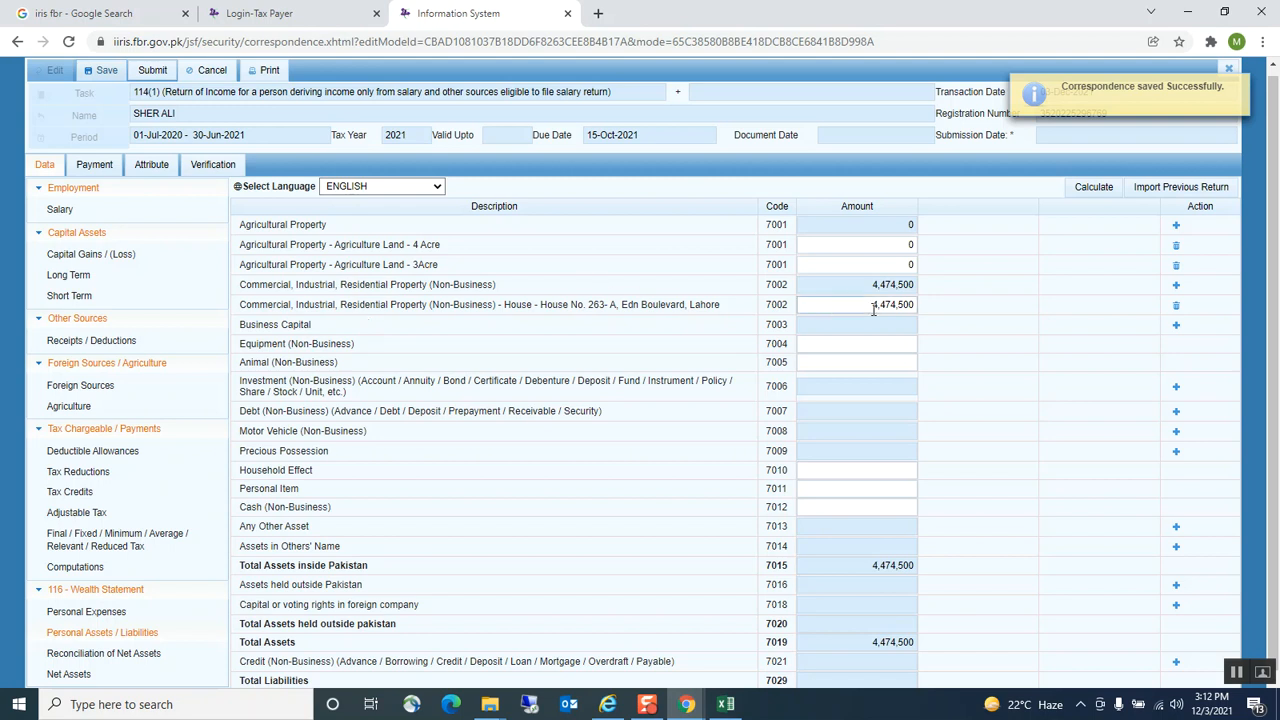
Add a Property row whose contents are the inherited 10-Marla house share description from B26
click(726, 704)
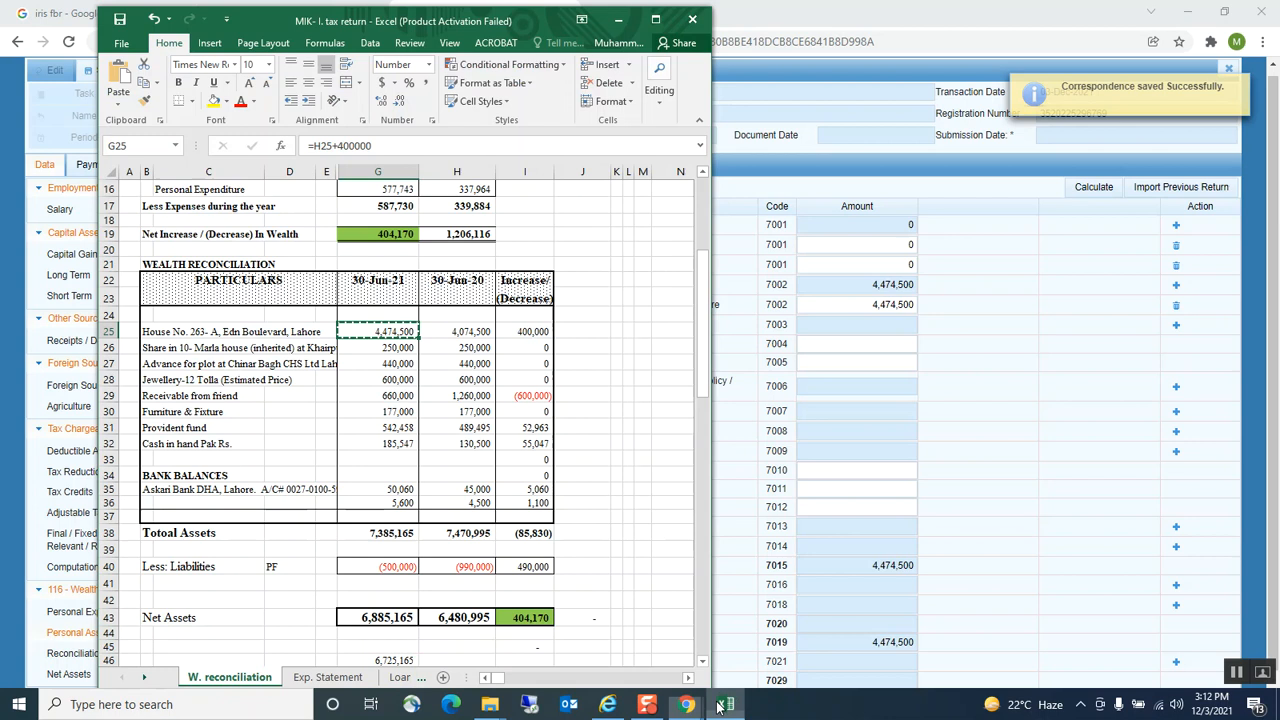
click(150, 349)
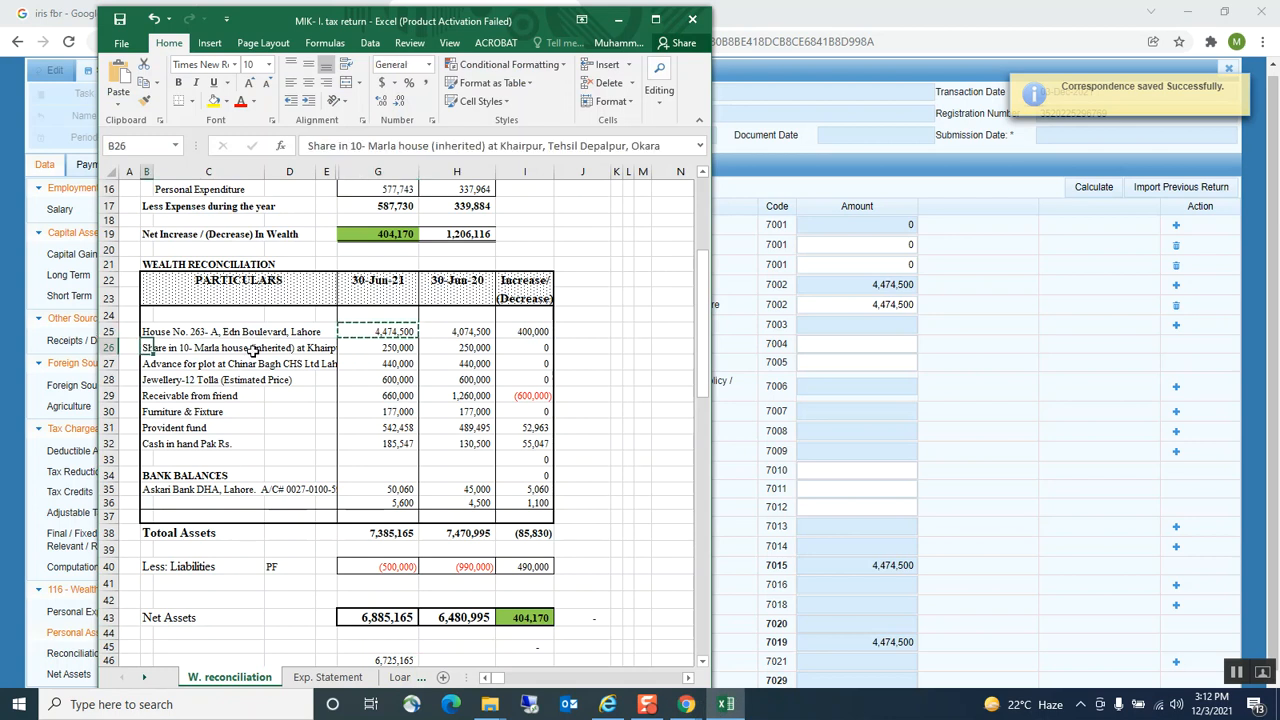
key(Escape)
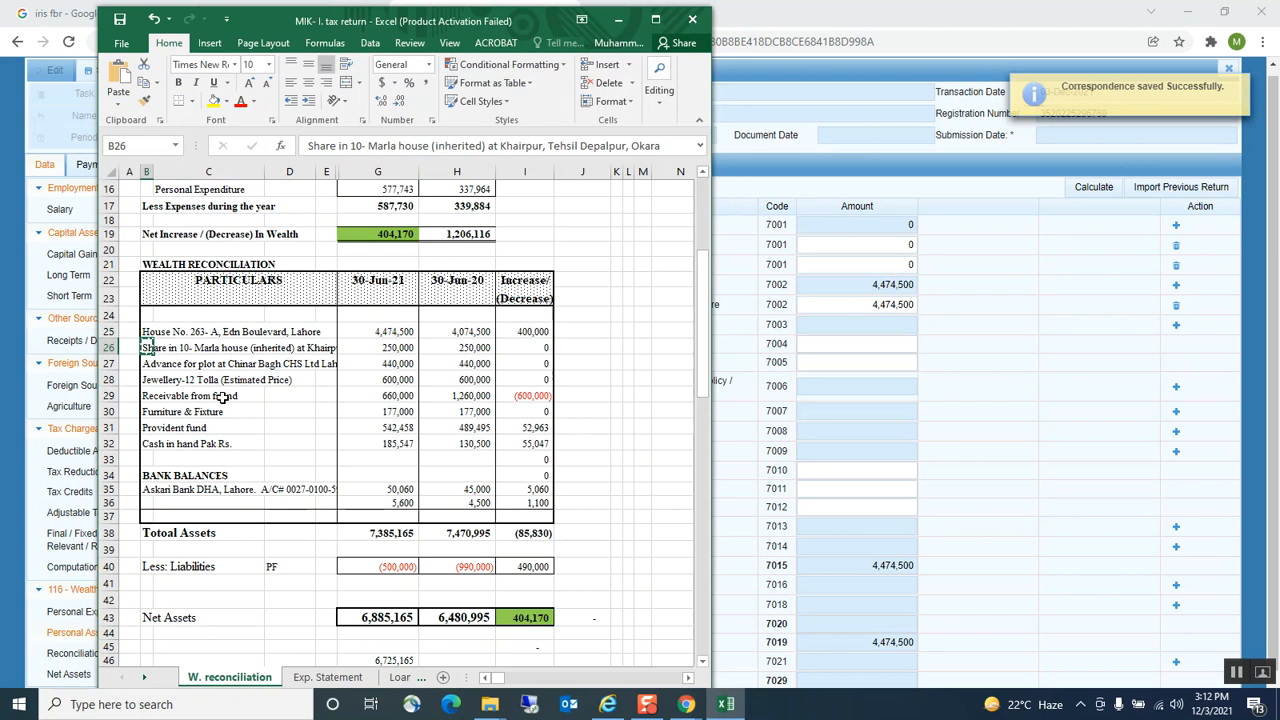
click(1046, 345)
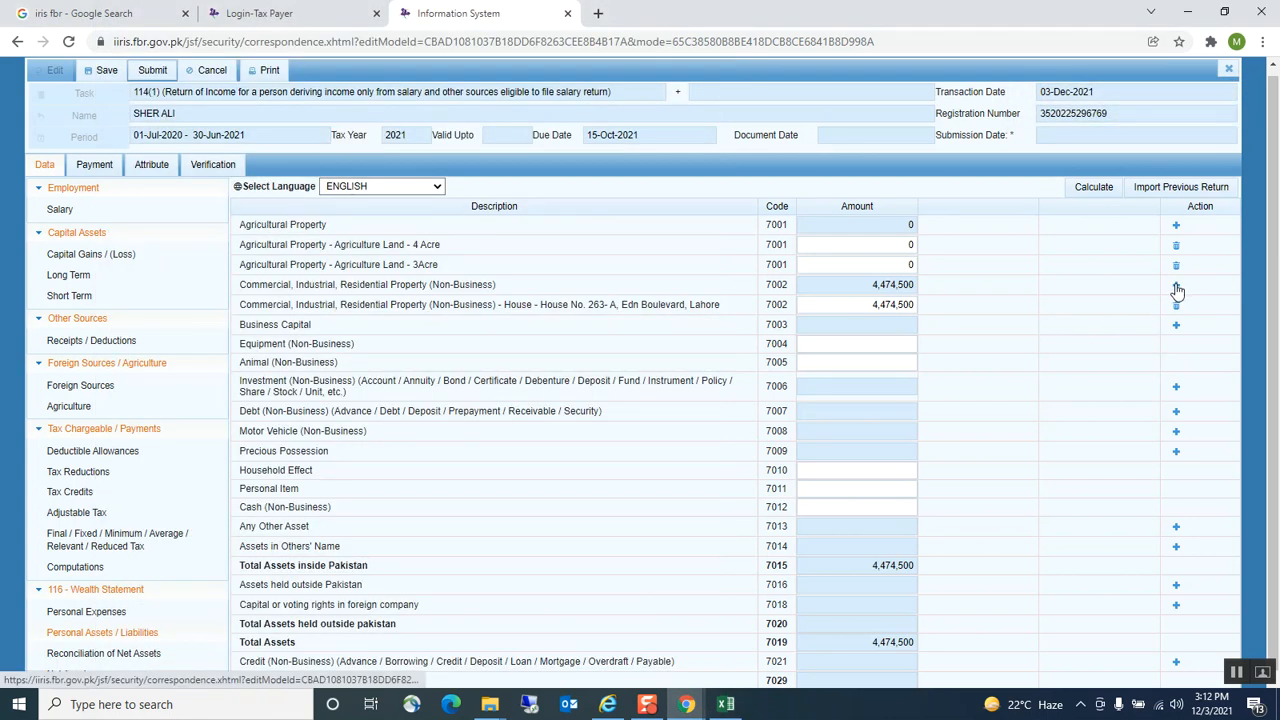
click(1176, 285)
click(608, 321)
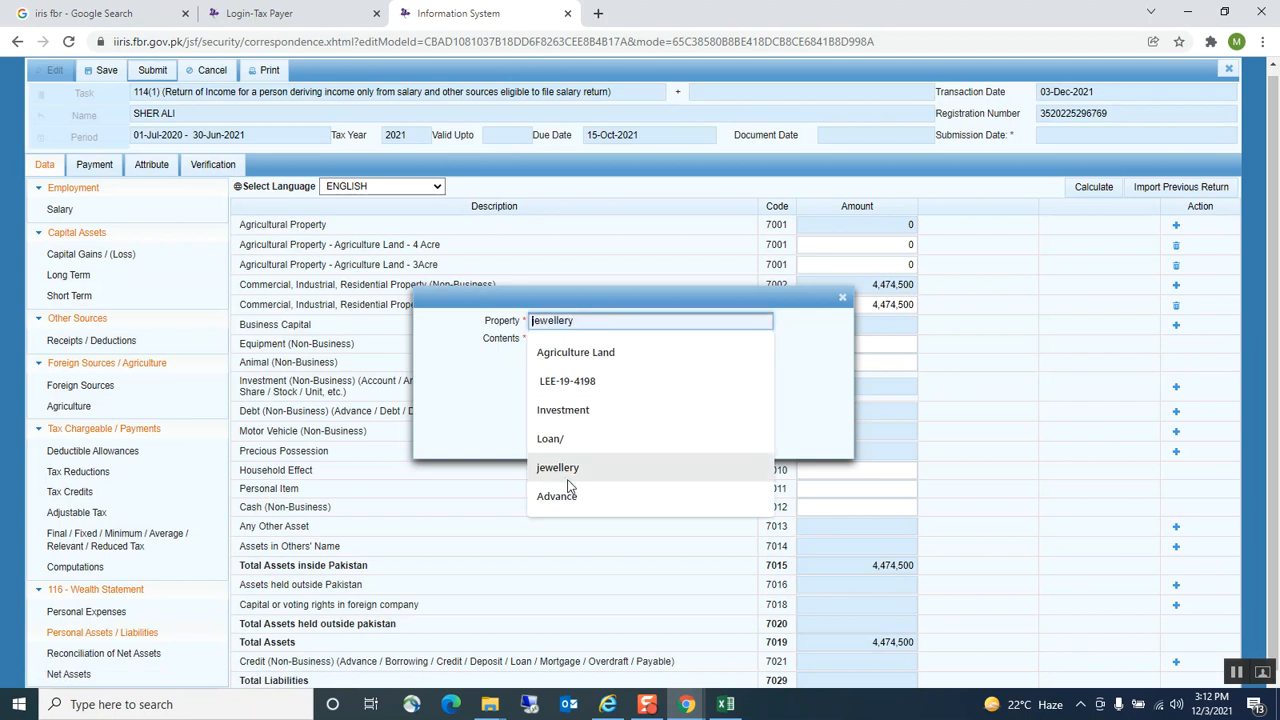
scroll(568, 487, down, 3)
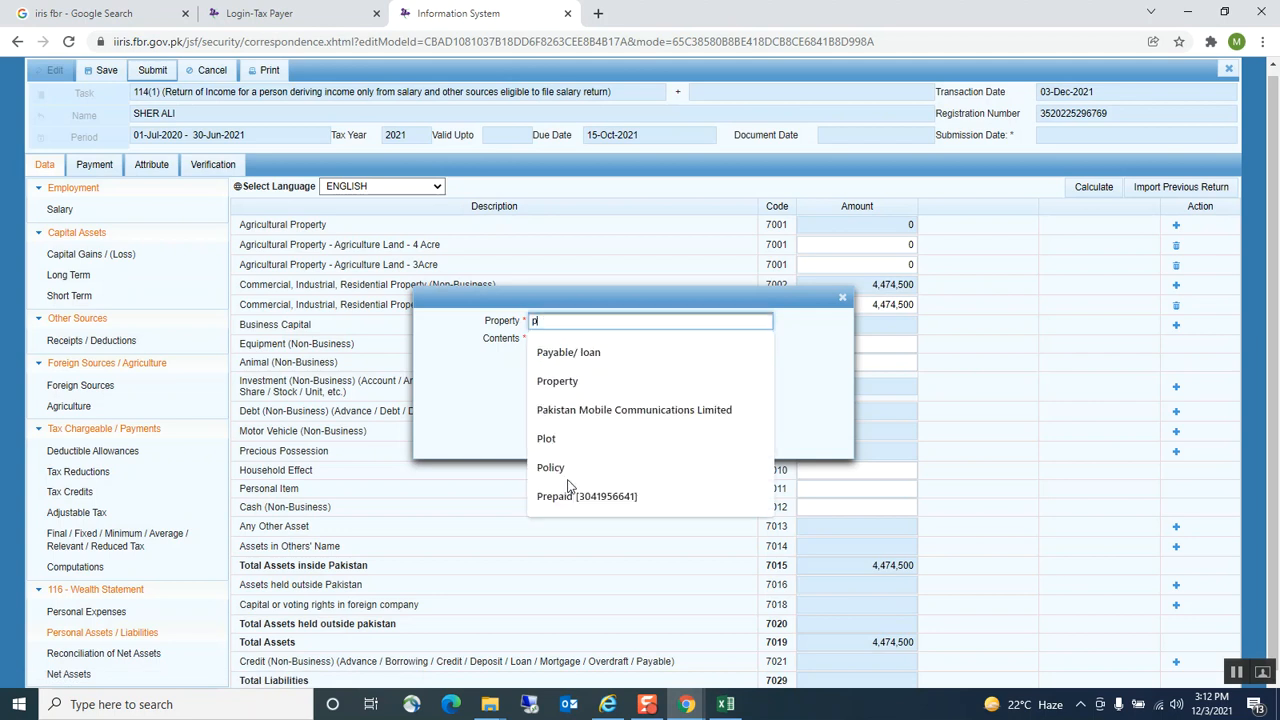
click(557, 383)
click(566, 358)
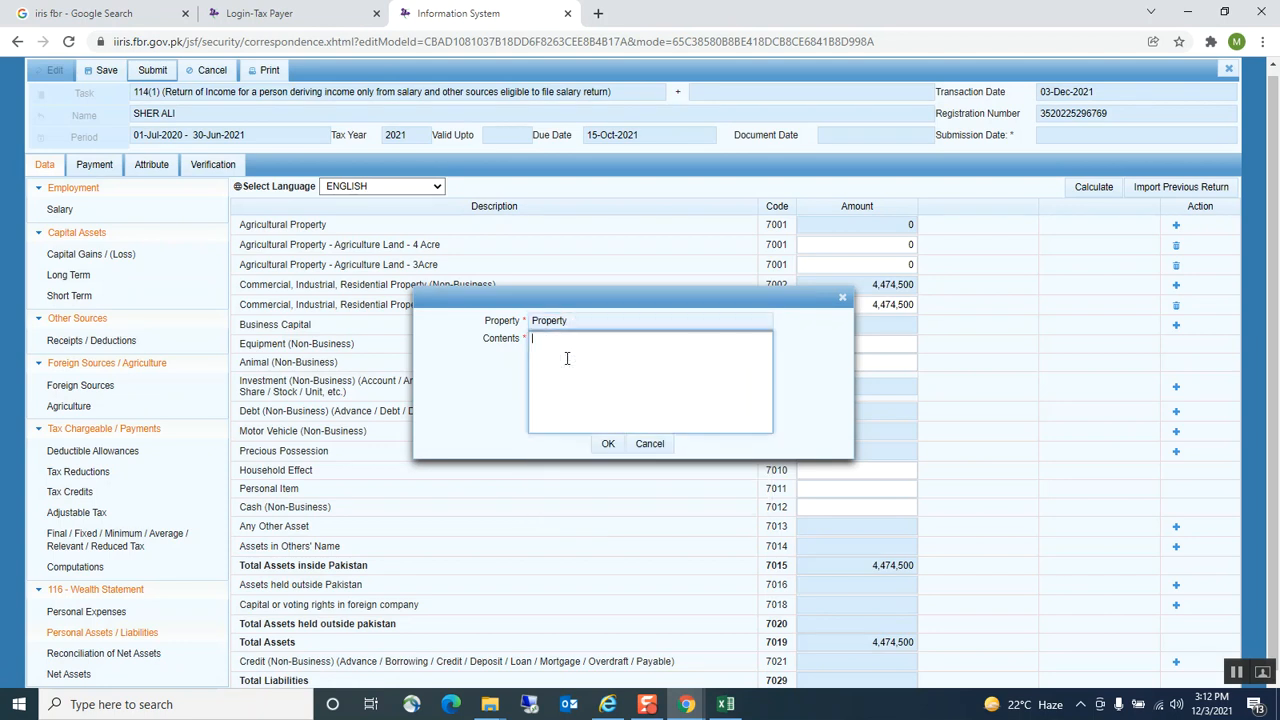
key(ctrl+v)
click(605, 444)
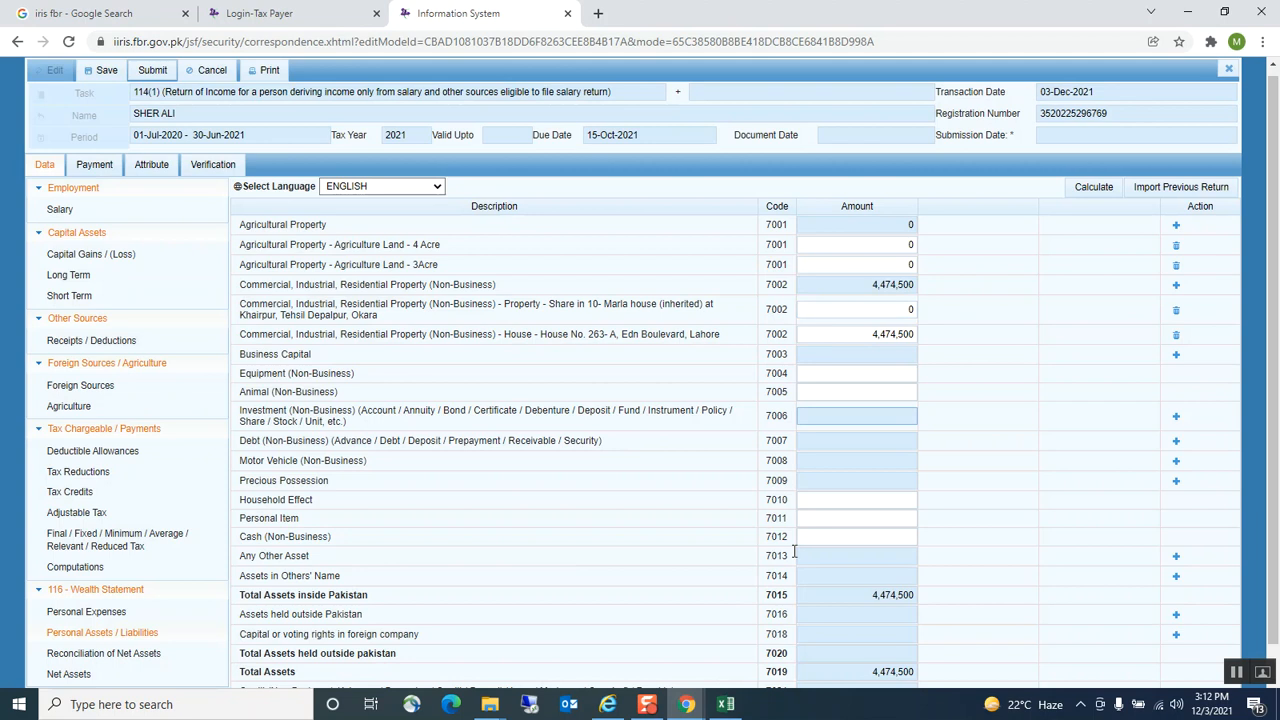
Set the share row's amount to 250,000 from G26, recalculate and save
click(727, 705)
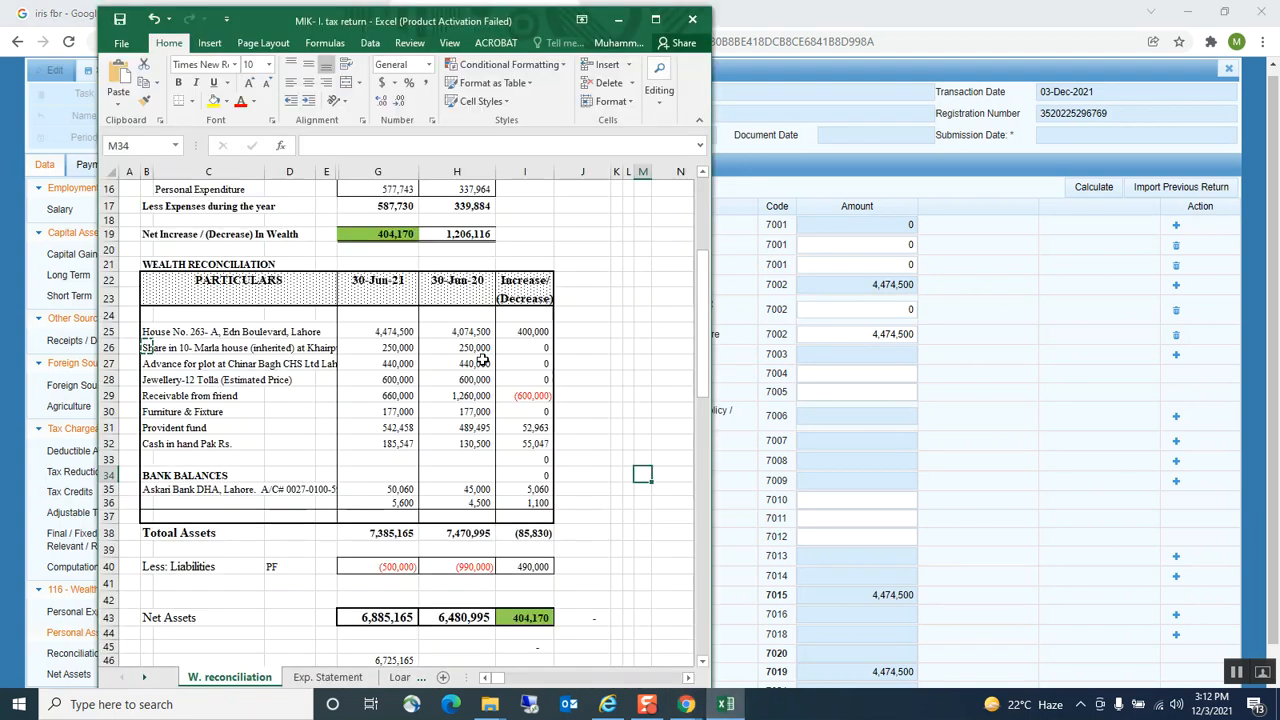
click(411, 349)
key(ctrl+c)
click(868, 354)
click(867, 310)
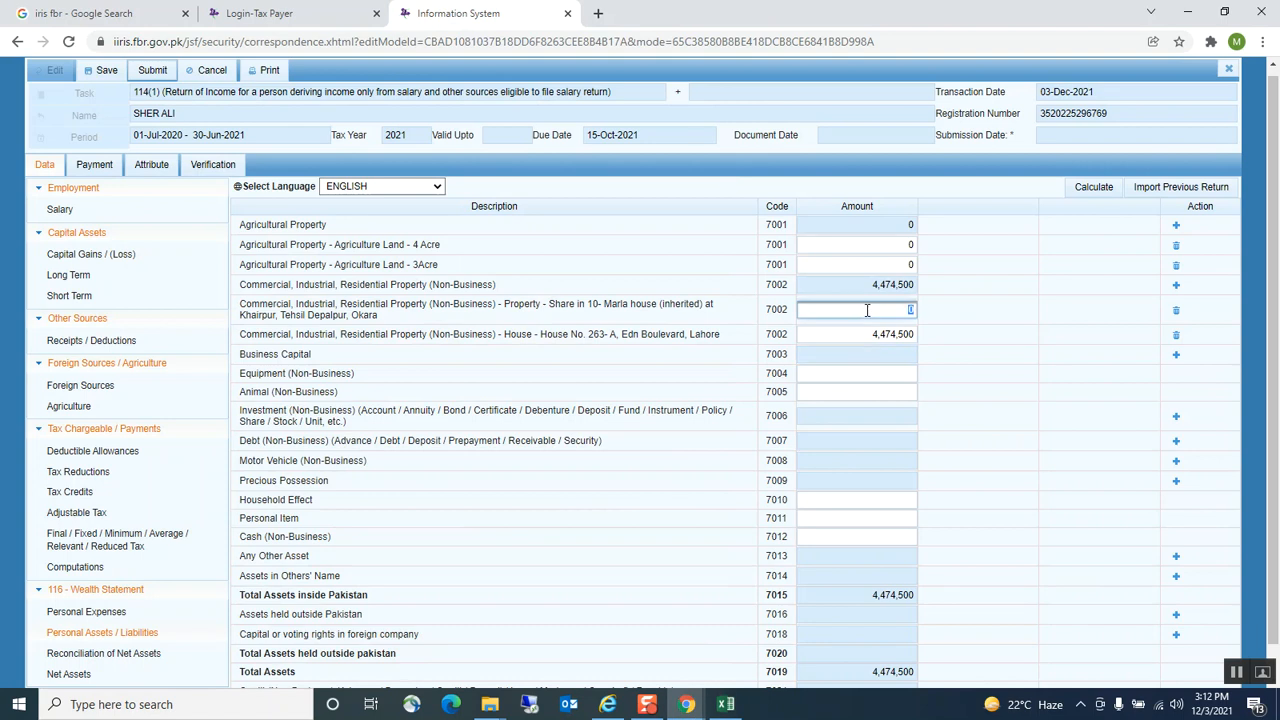
key(ctrl+v)
click(837, 412)
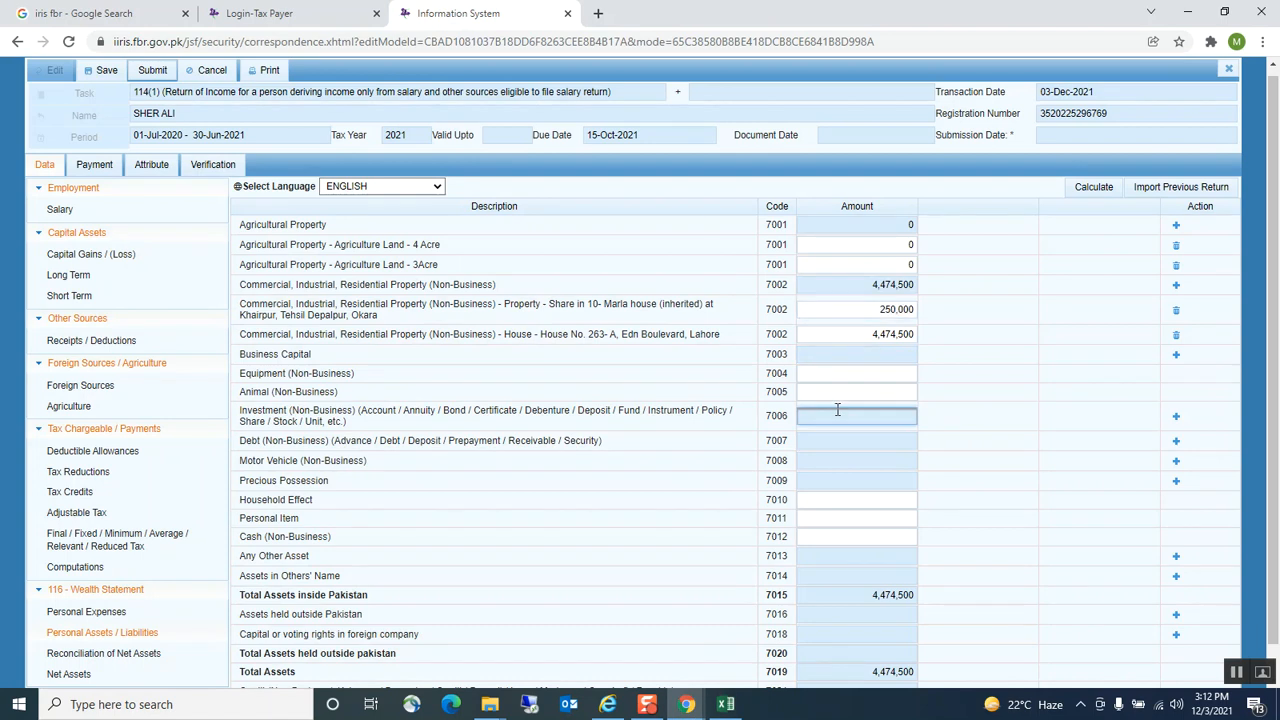
click(1090, 188)
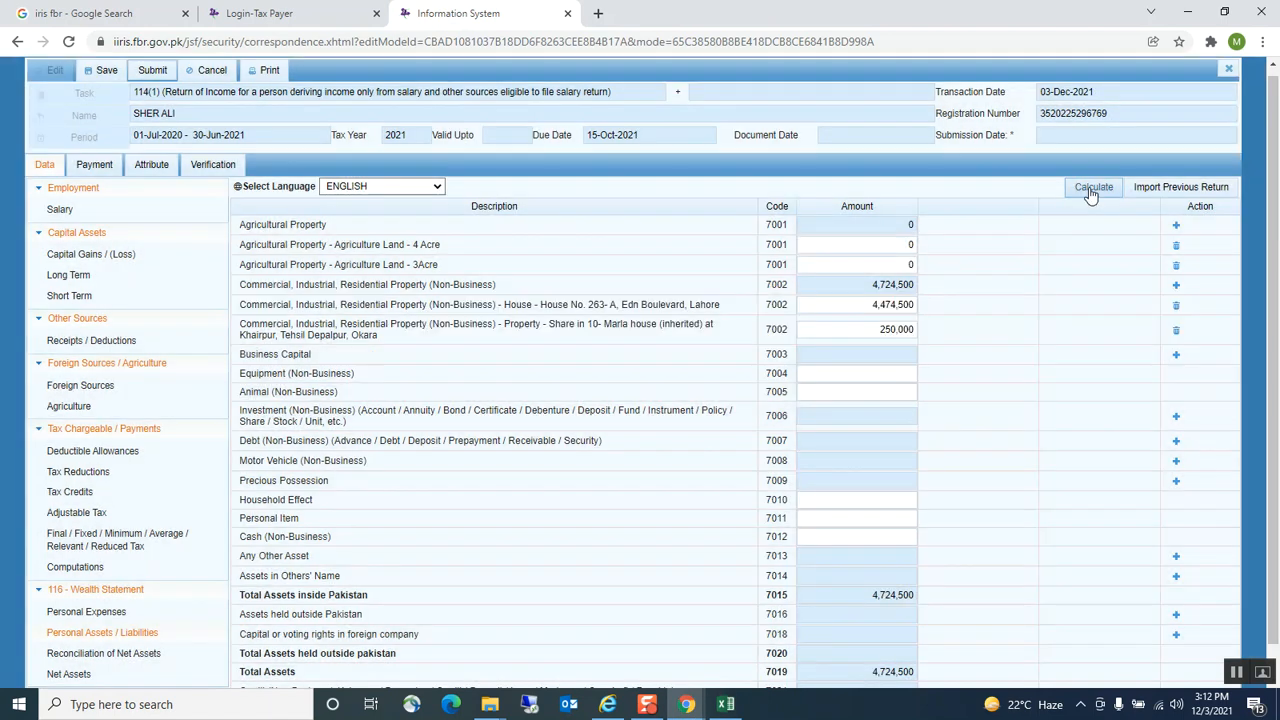
click(104, 71)
scroll(1176, 422, down, 1)
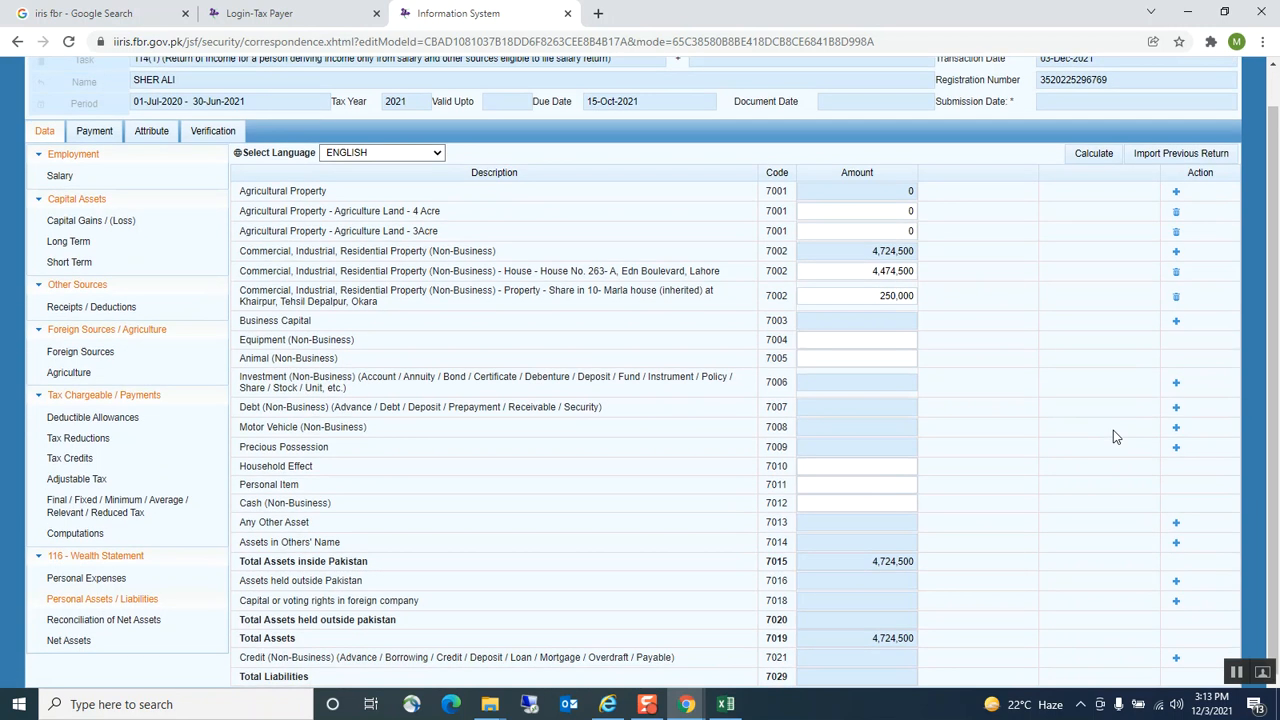
Add a Provedent fund investment row under code 7006 with contents 'Provident fund'
click(1176, 383)
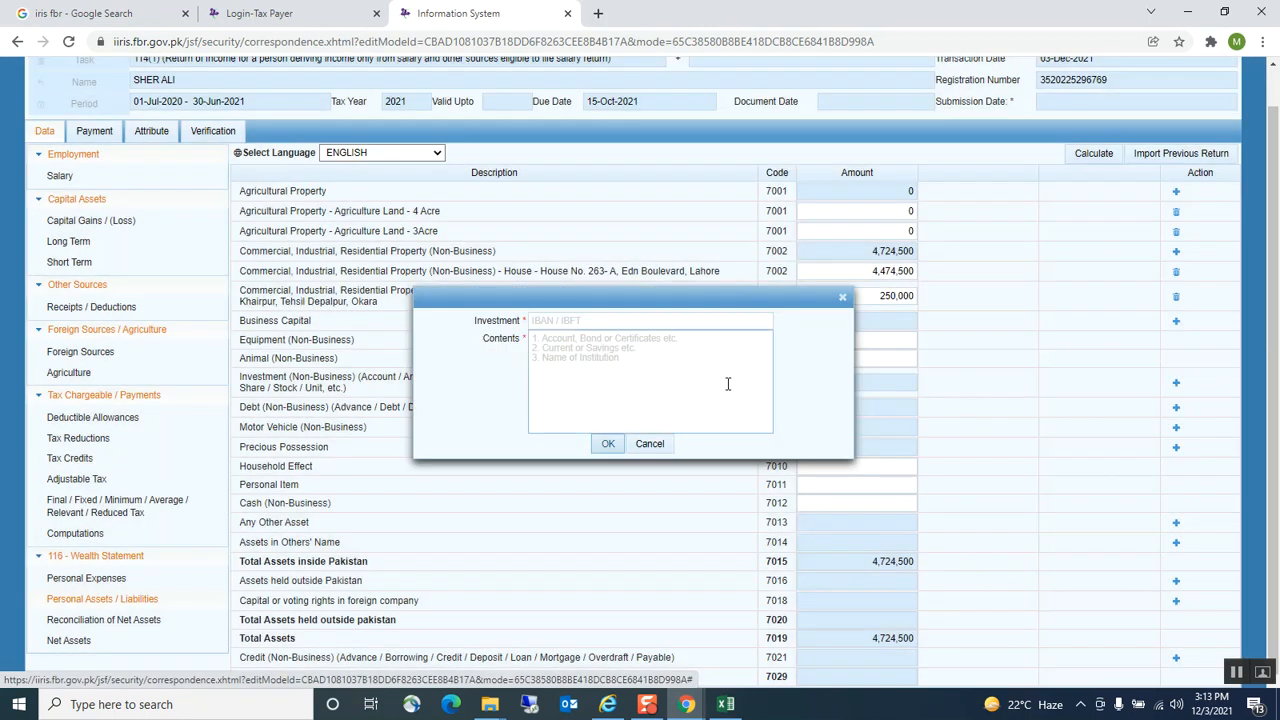
click(590, 318)
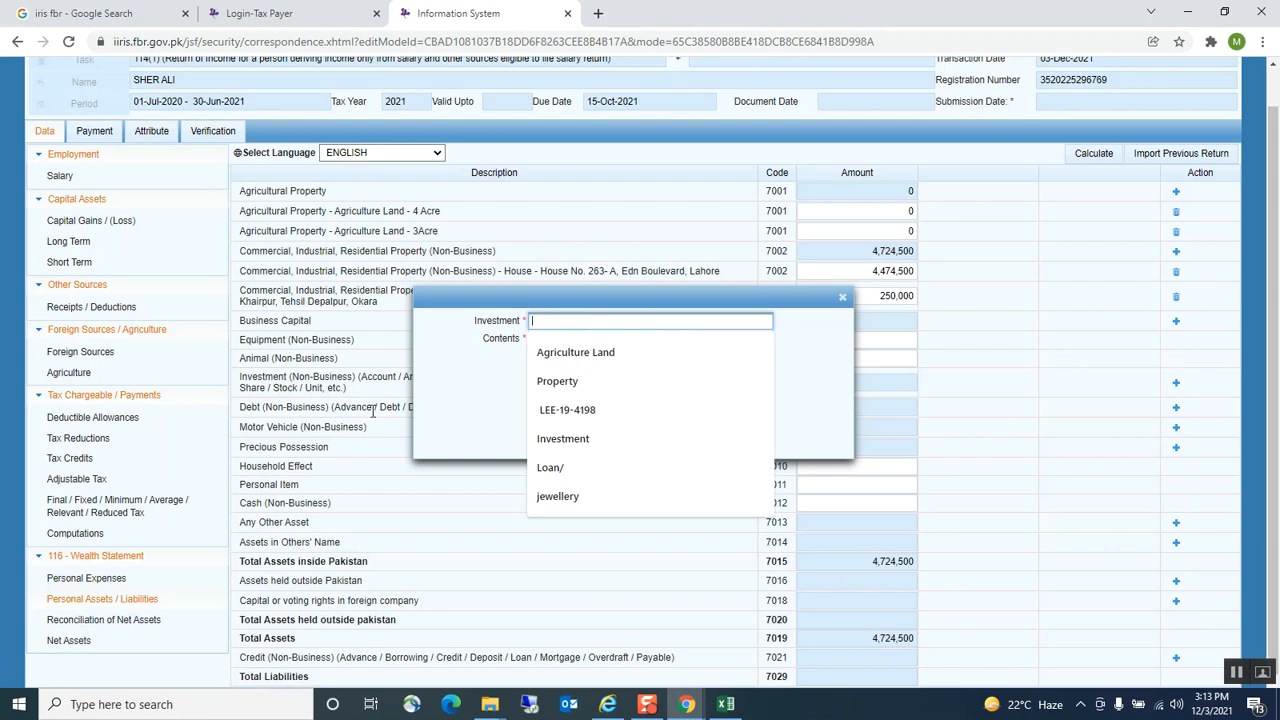
click(335, 425)
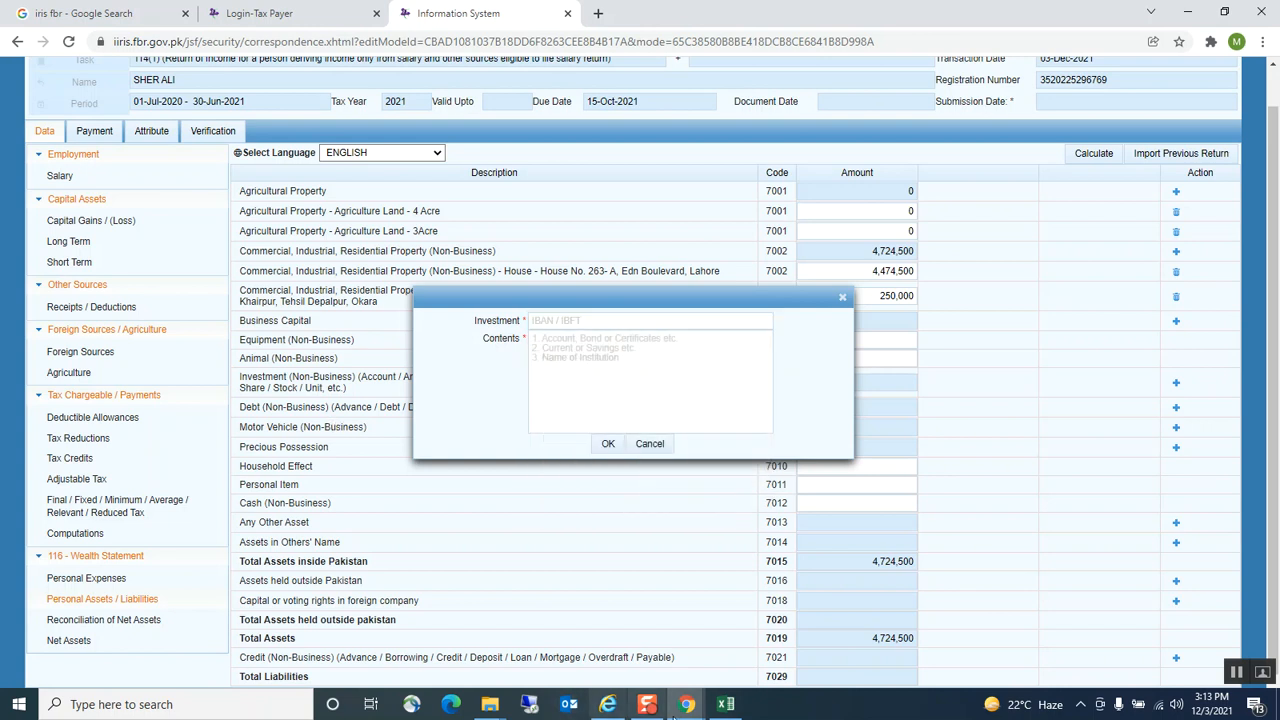
click(726, 704)
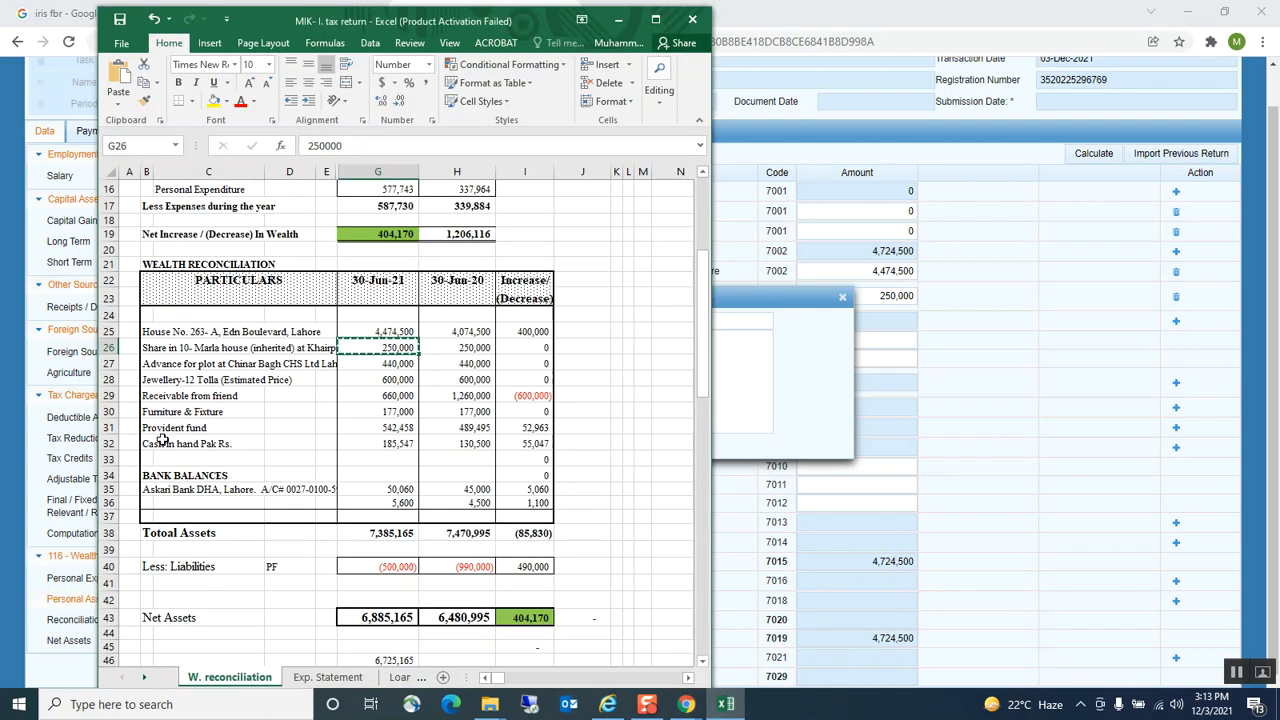
click(157, 431)
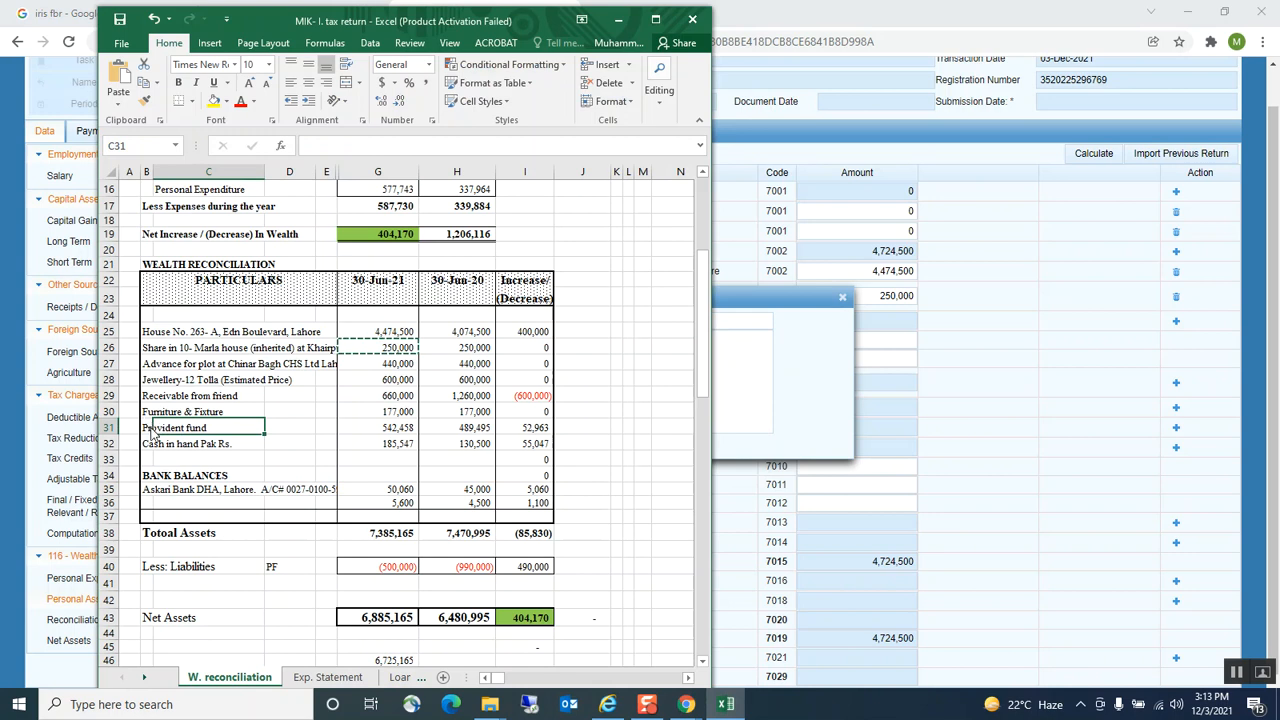
click(148, 429)
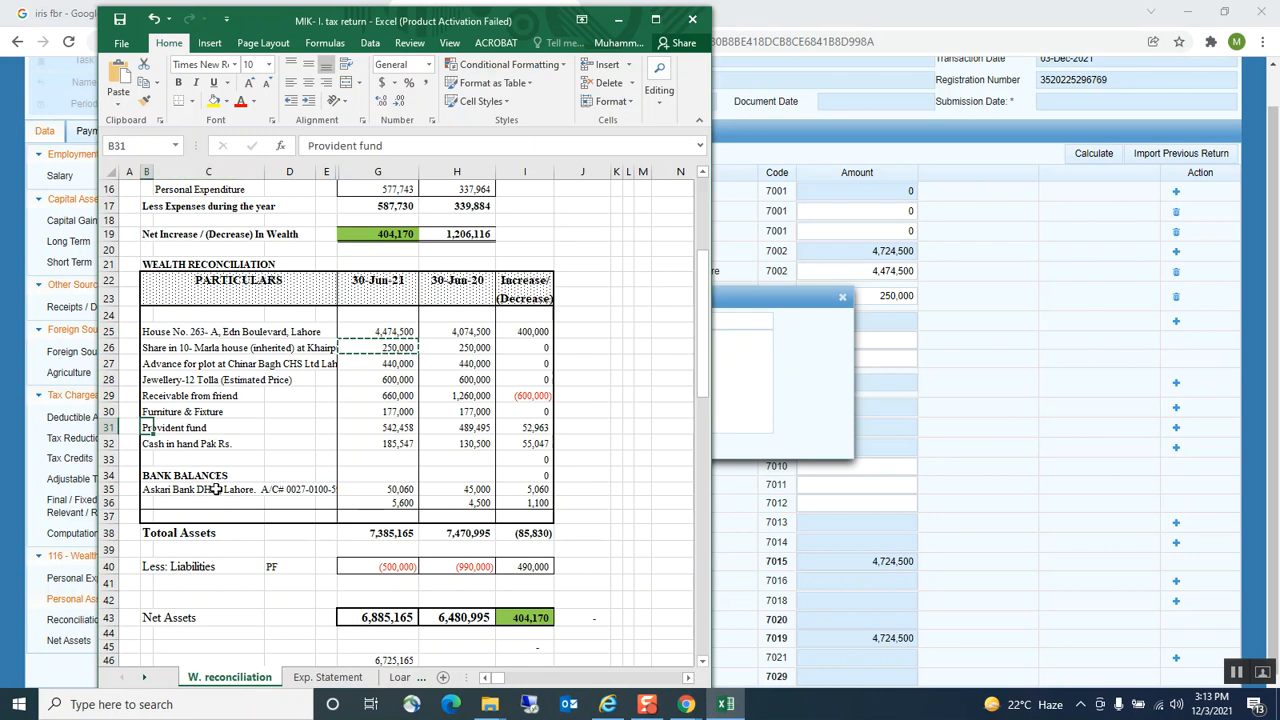
click(759, 388)
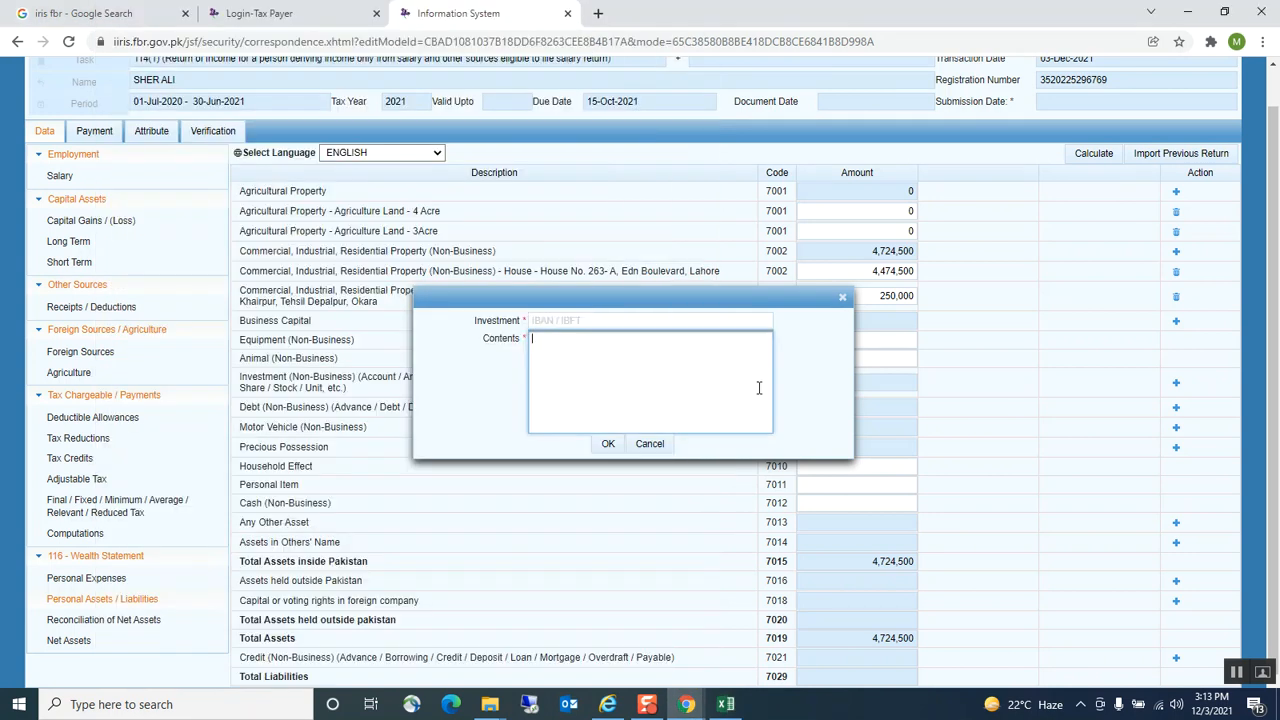
click(561, 318)
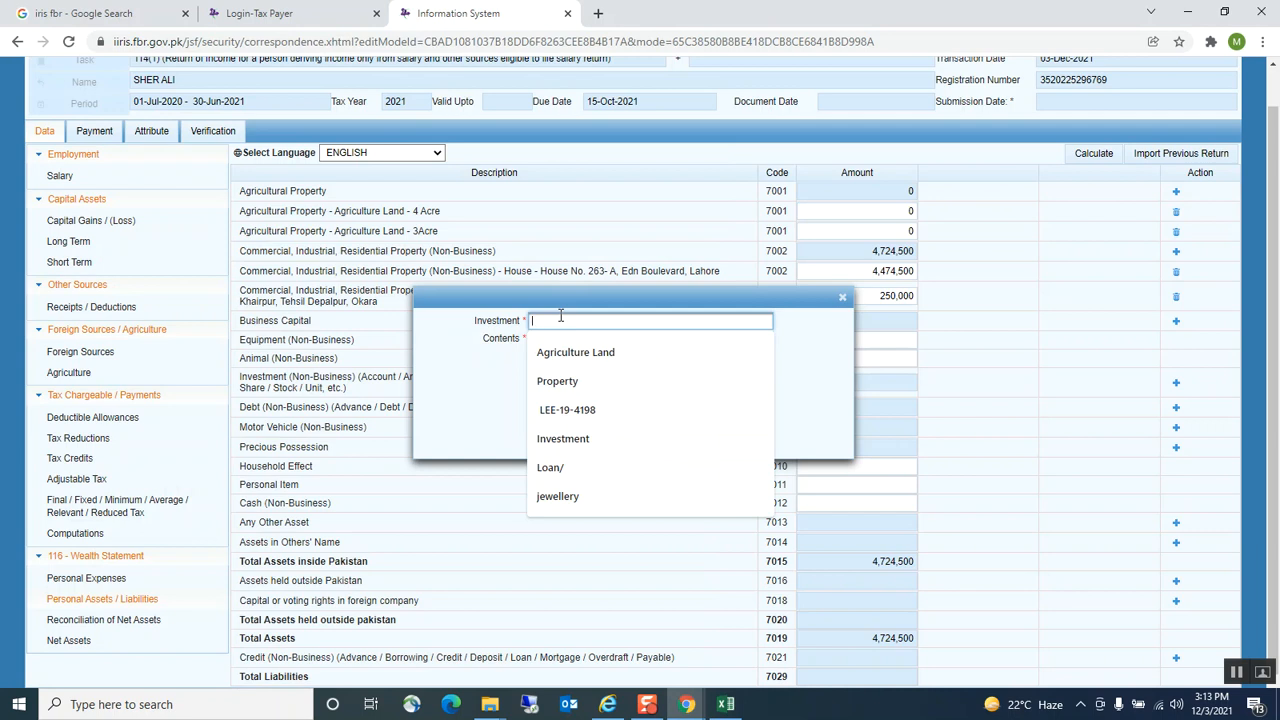
text(P)
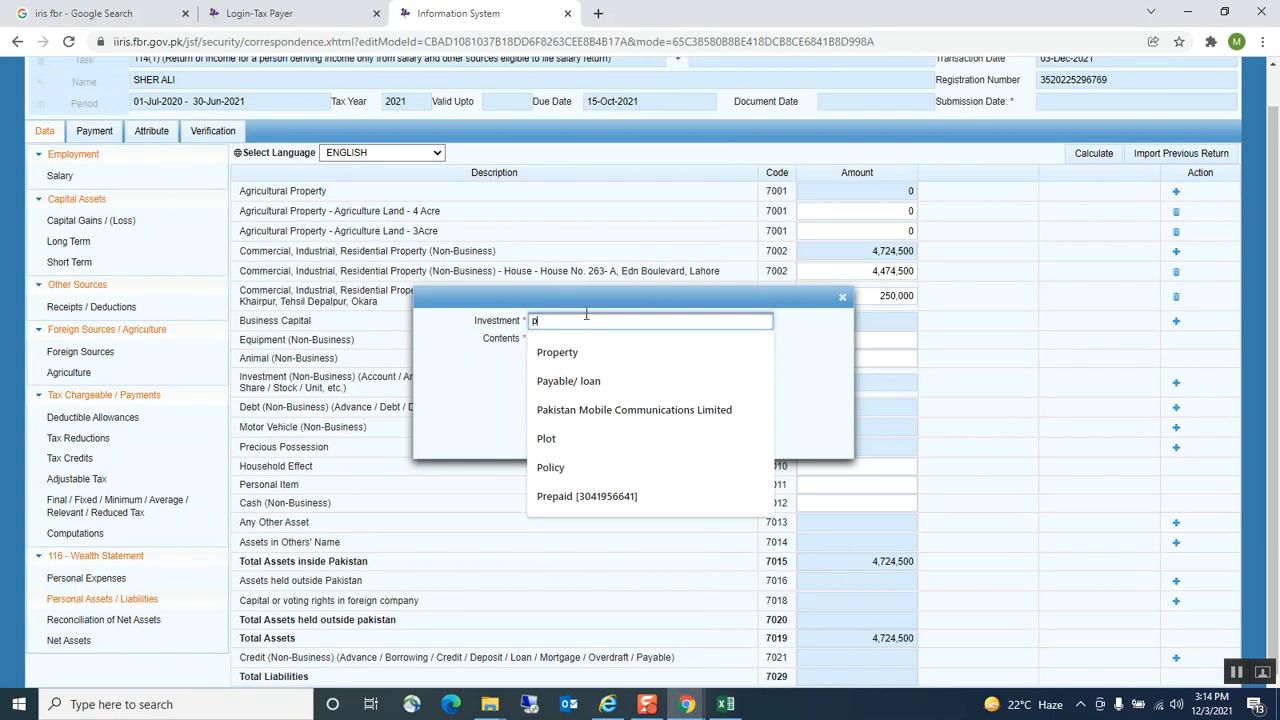
text(rovedent fund)
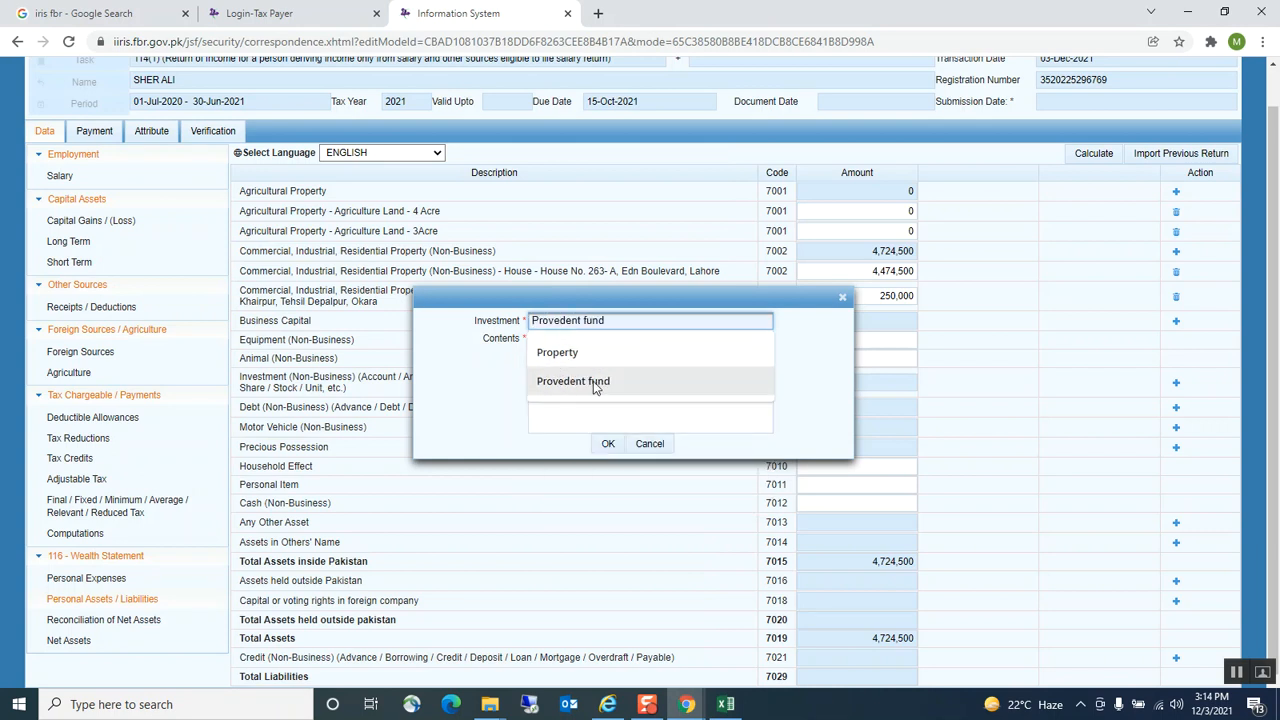
click(590, 383)
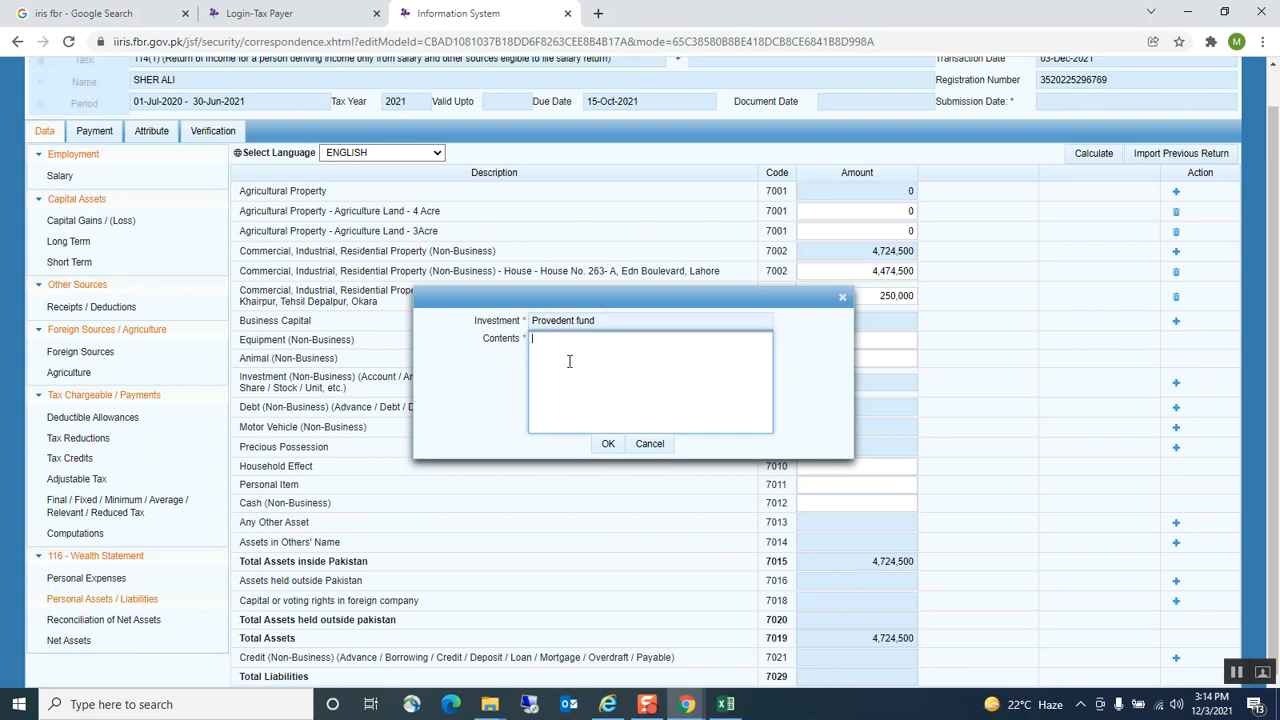
key(ctrl+v)
click(608, 445)
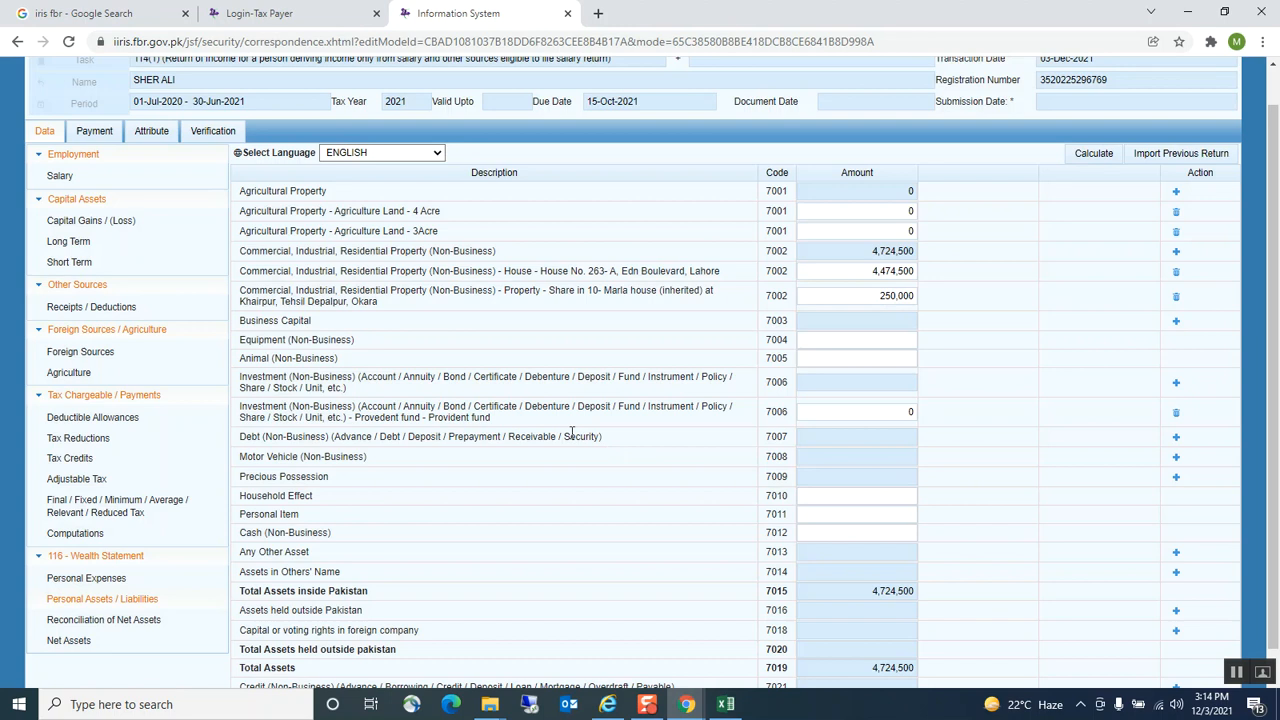
Enter 542,458 from the workbook as its amount and recalculate the asset totals
click(726, 704)
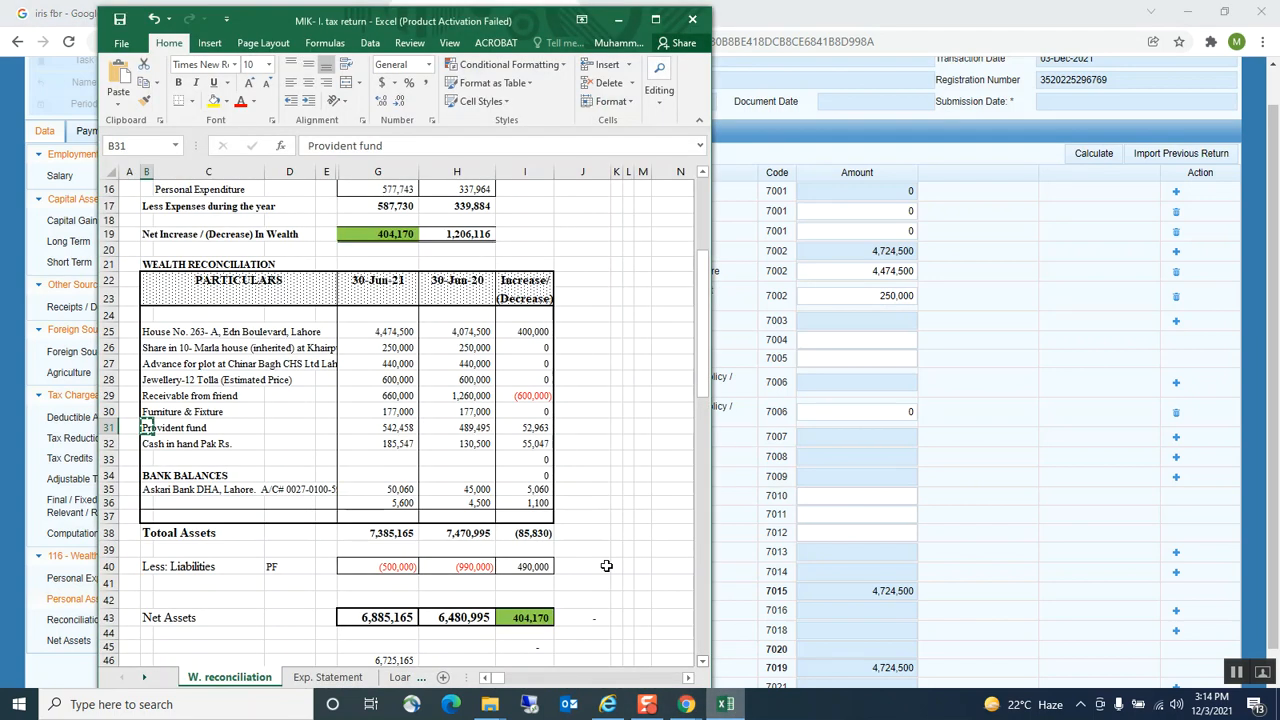
click(376, 427)
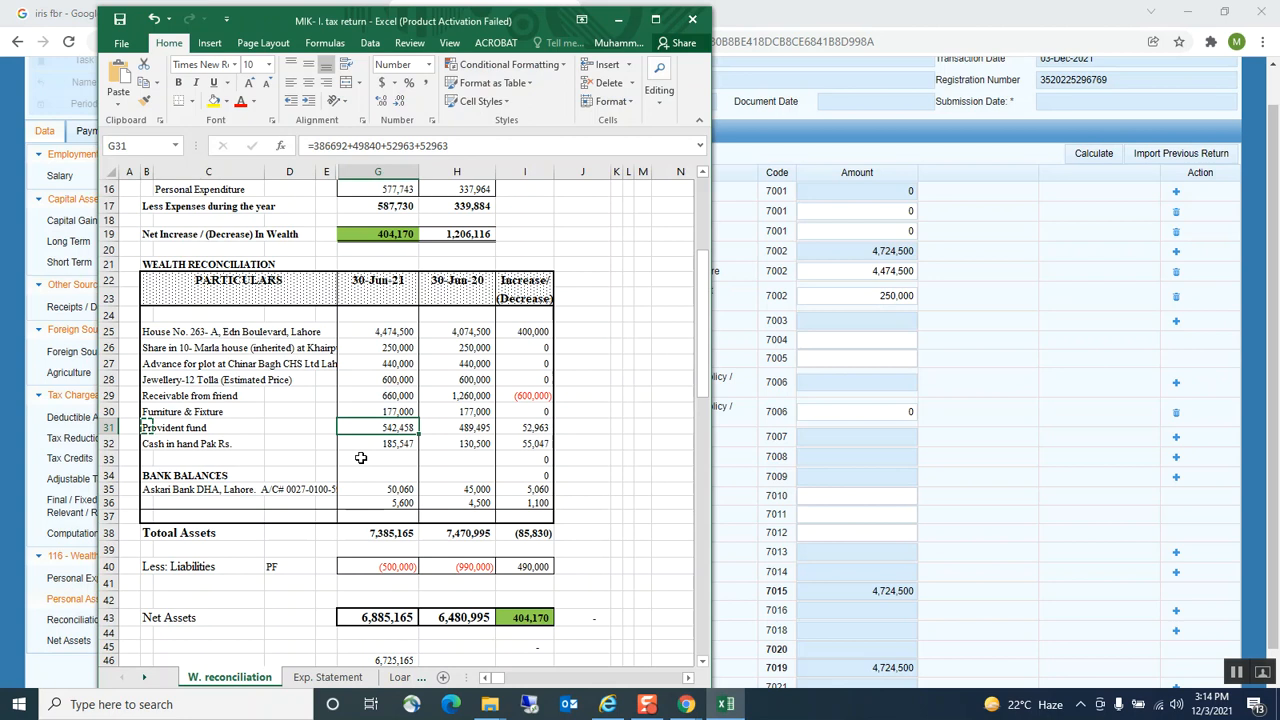
key(ctrl+c)
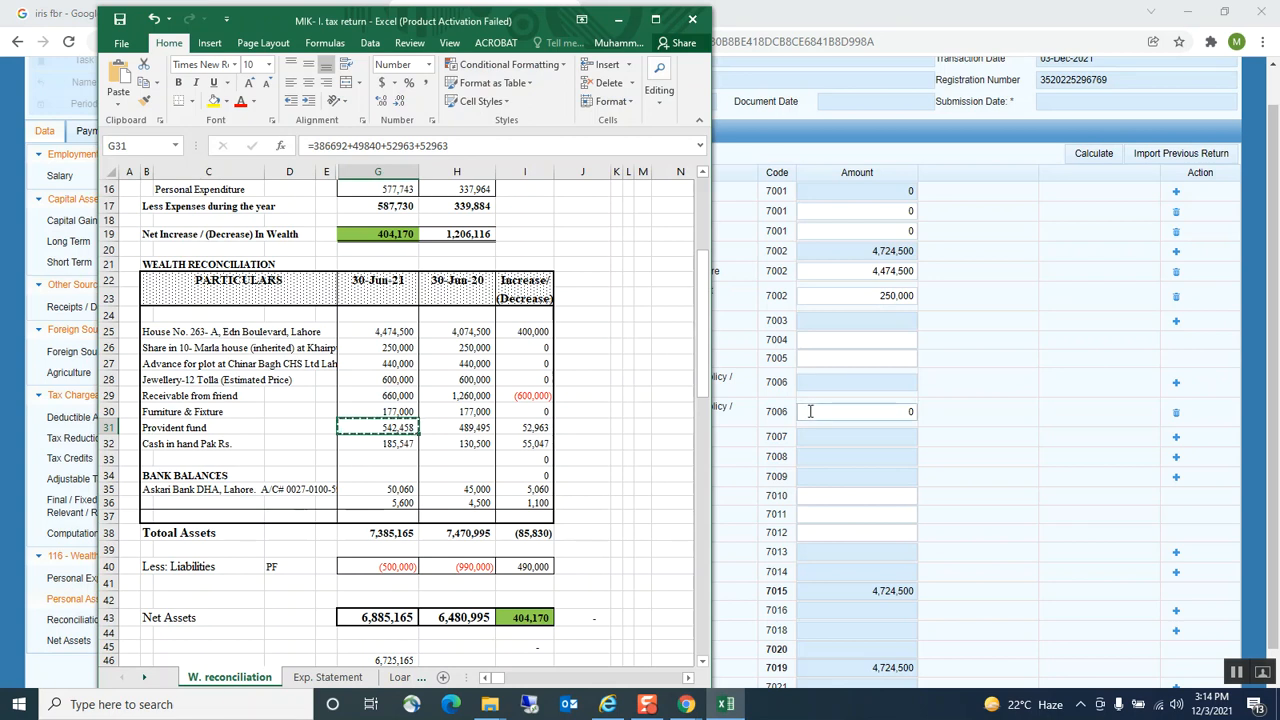
click(812, 410)
key(ctrl+v)
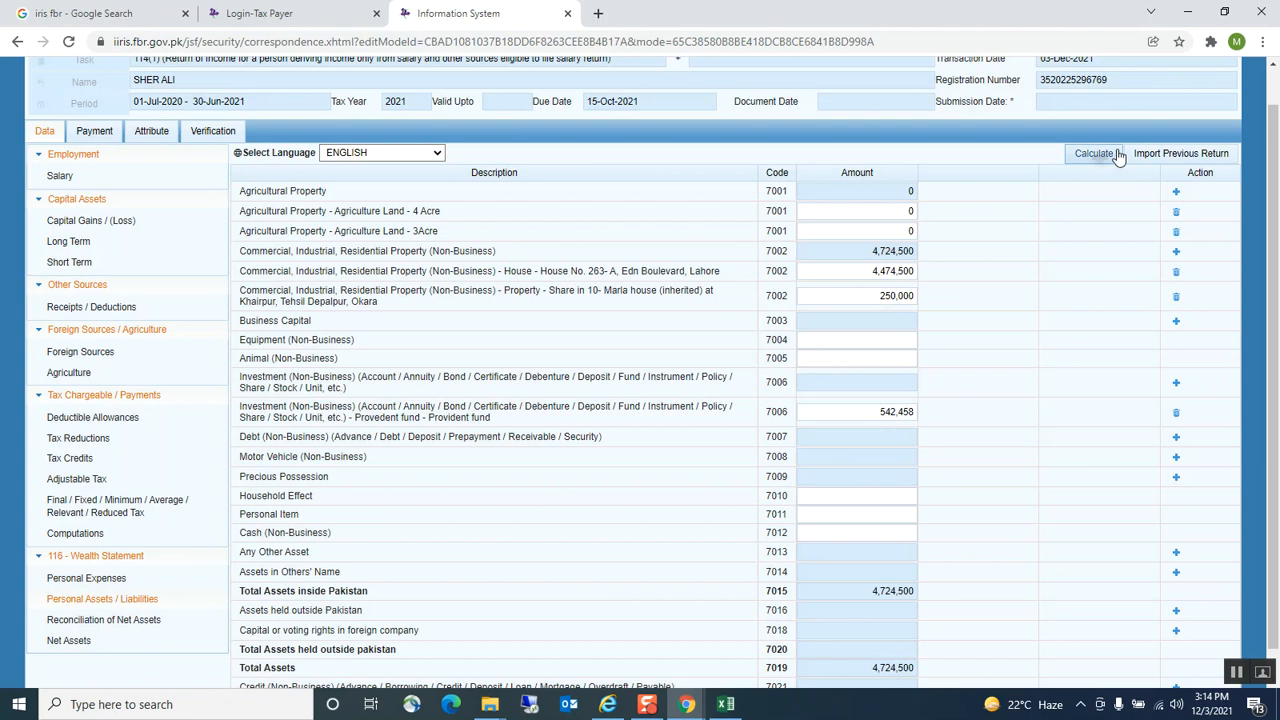
click(1116, 156)
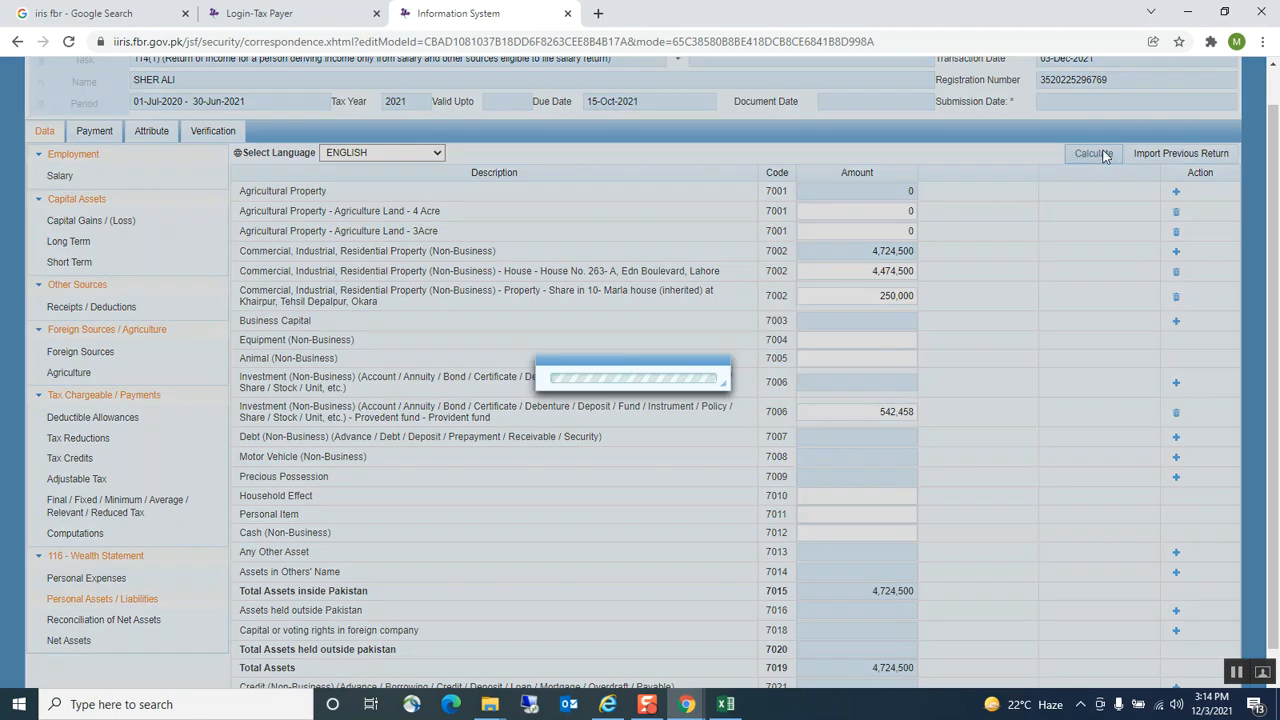
click(725, 705)
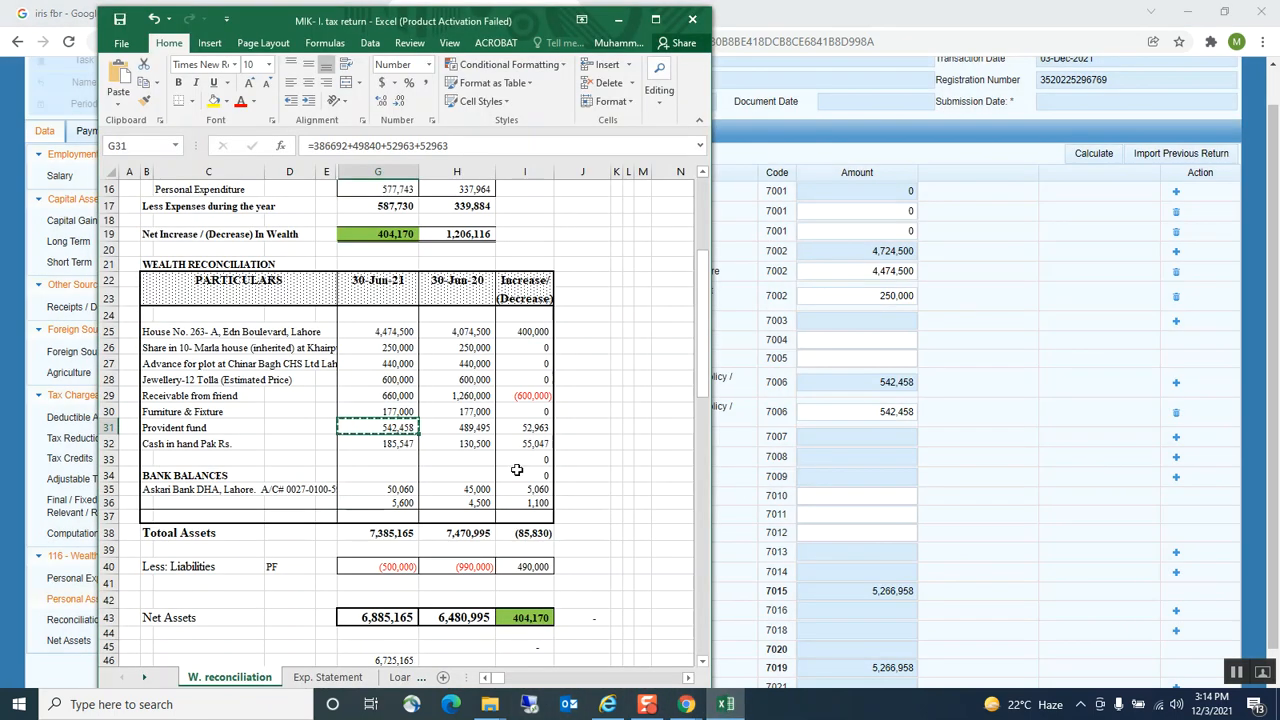
Copy the Chinar Bagh plot advance description from the workbook
click(158, 366)
click(147, 365)
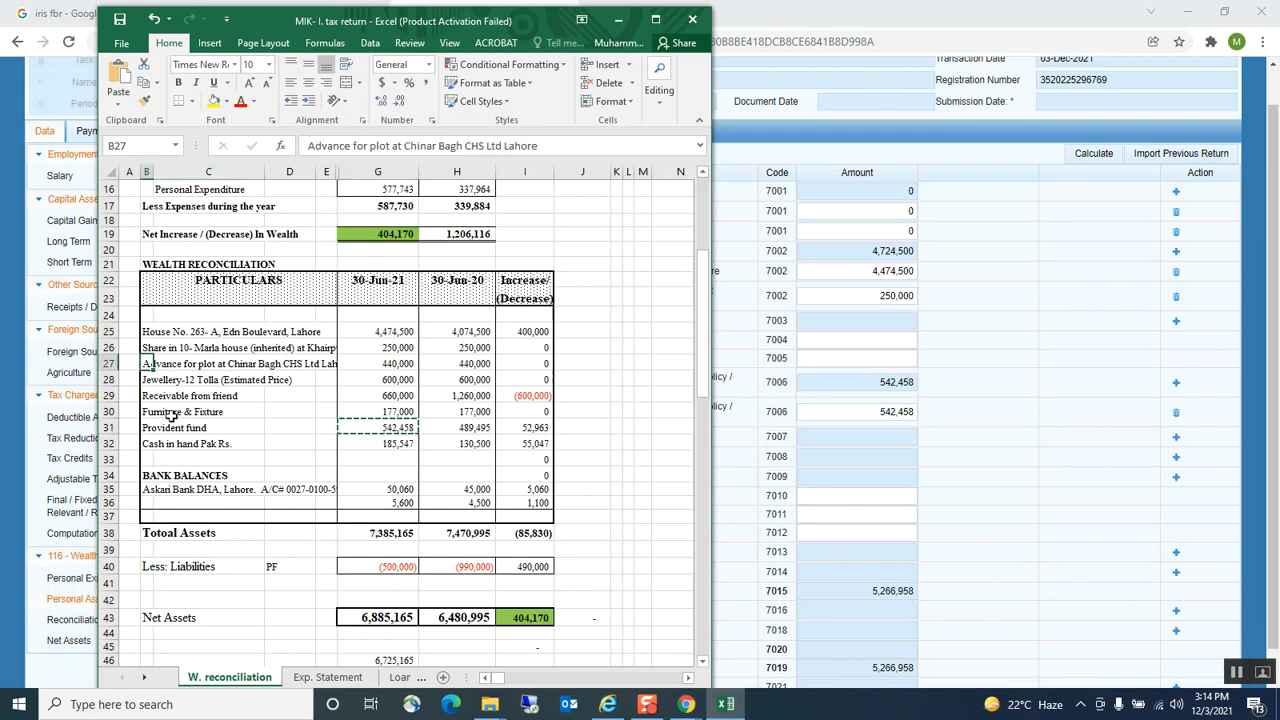
key(Escape)
click(856, 360)
click(856, 360)
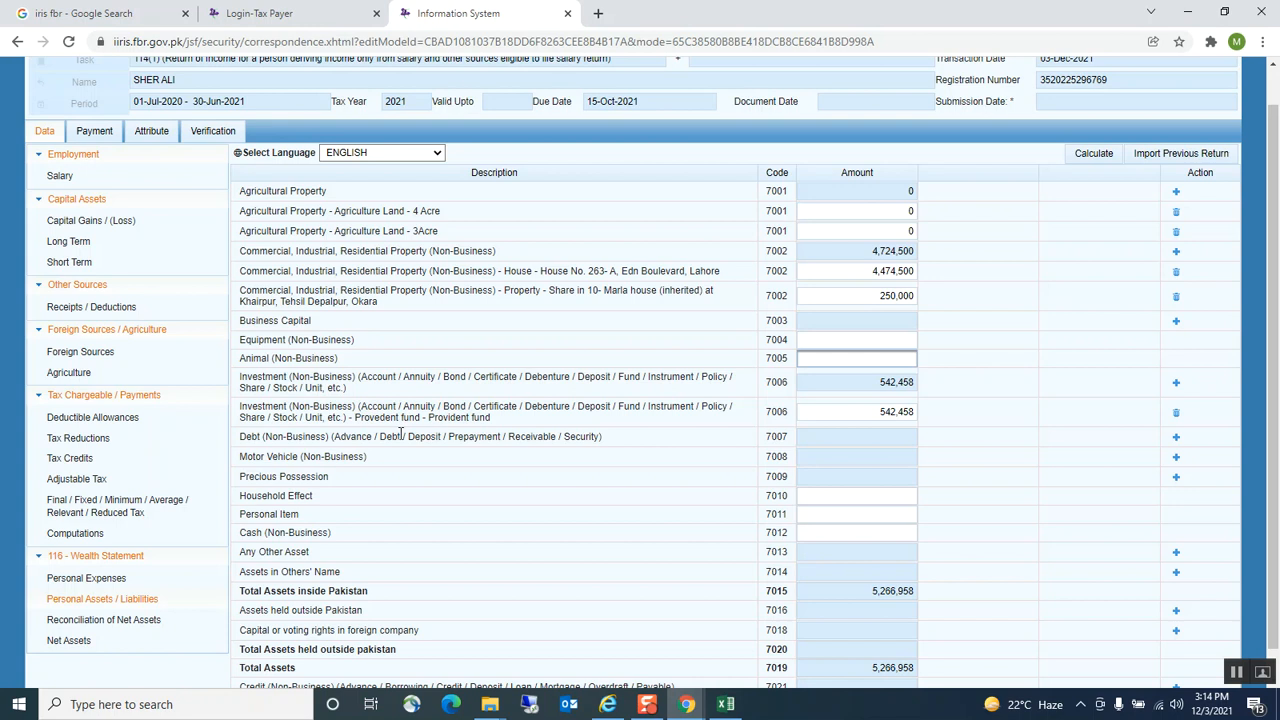
Add an Advance debt row under code 7007 with the plot advance description as contents
click(1177, 441)
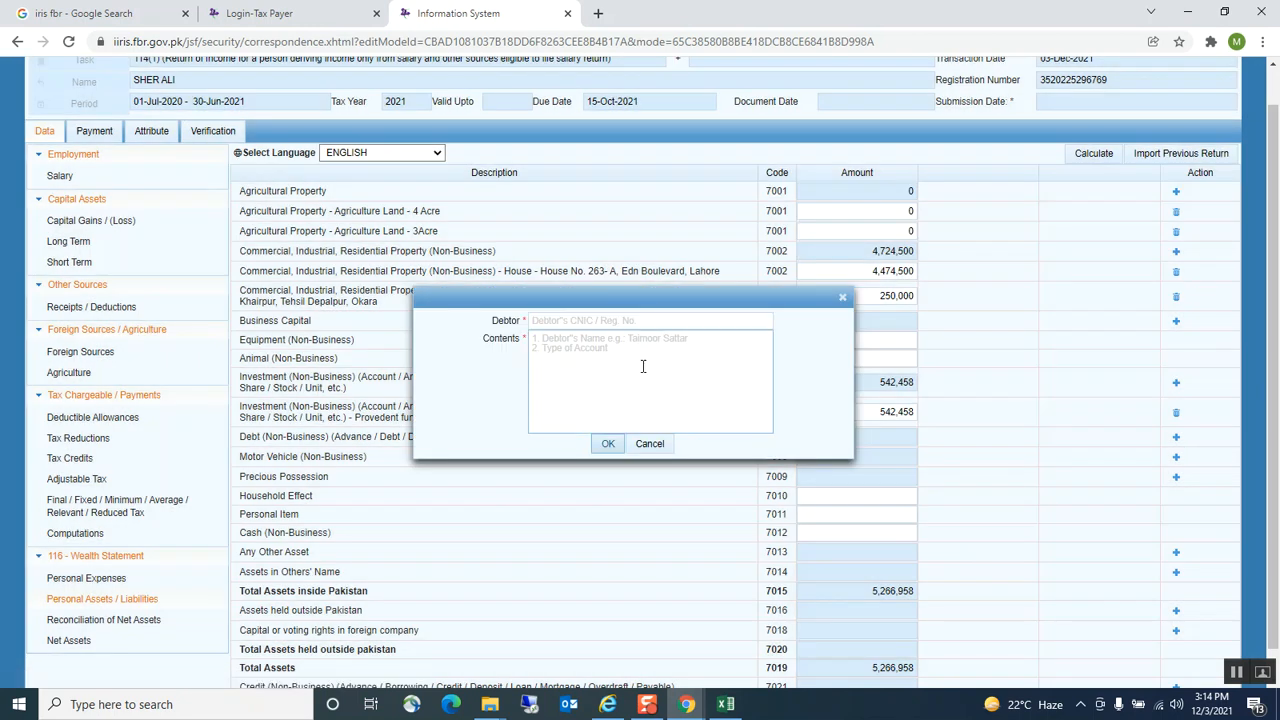
click(546, 319)
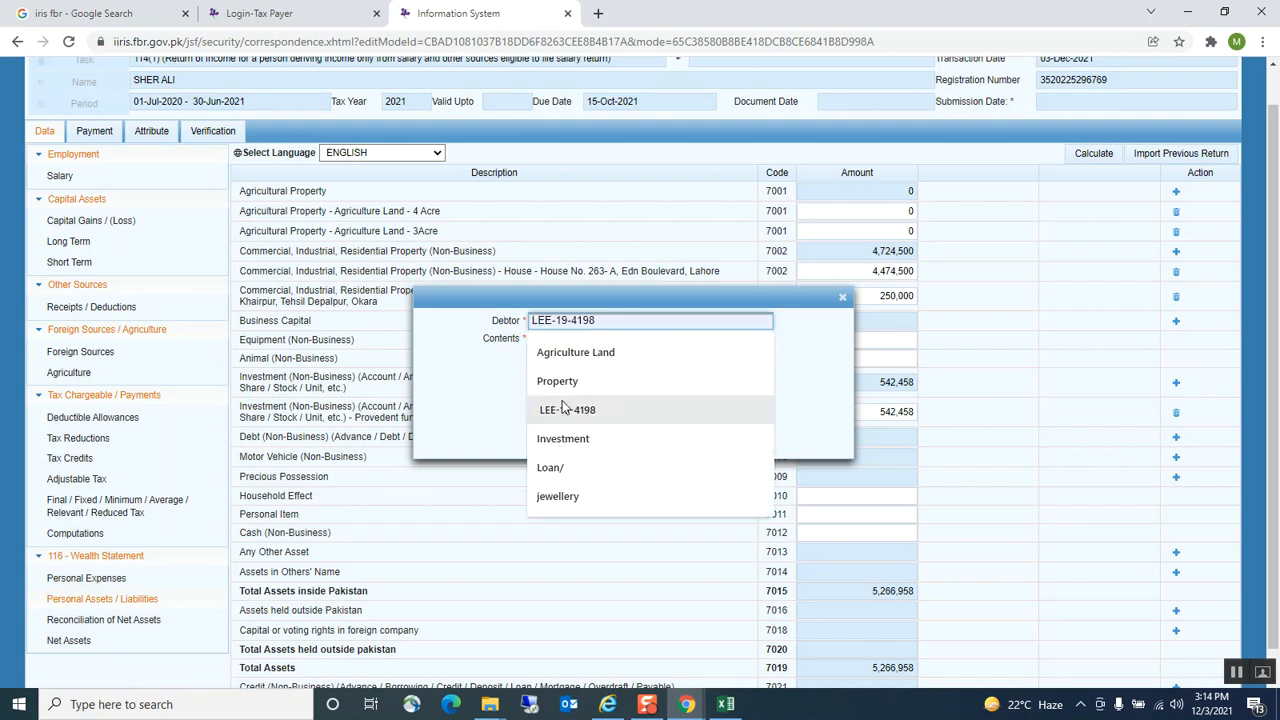
text(ance)
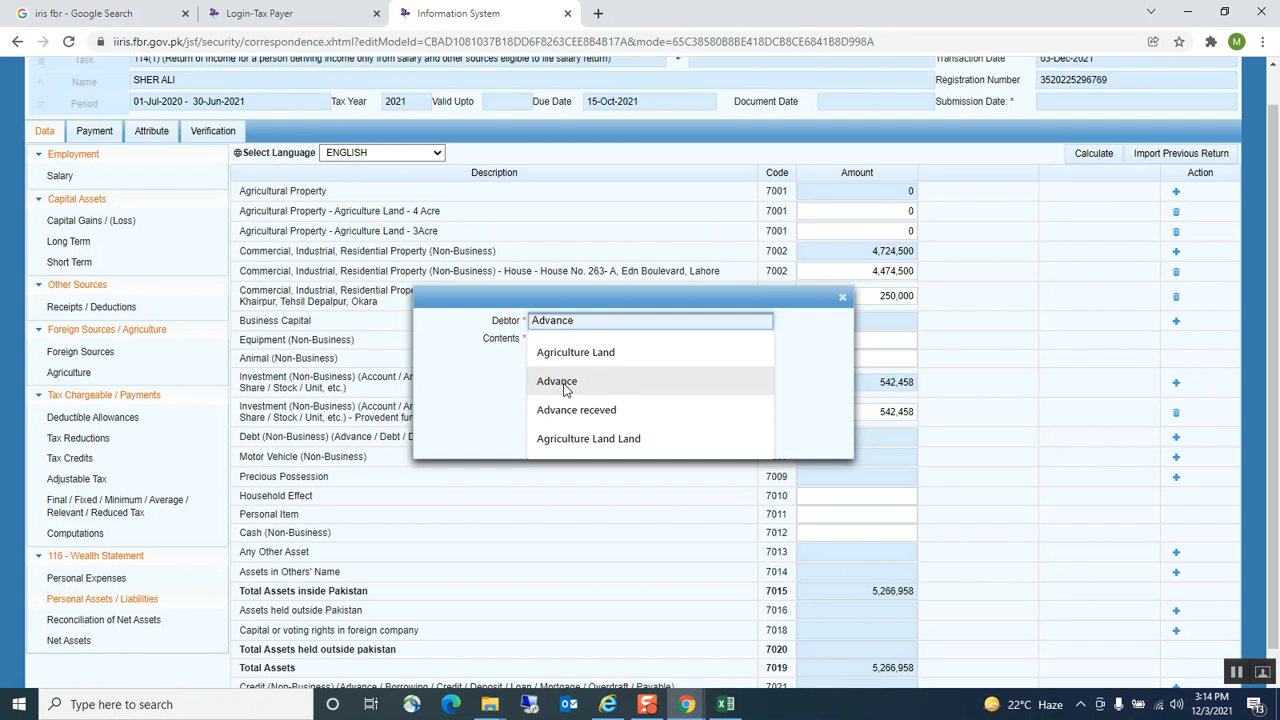
click(560, 381)
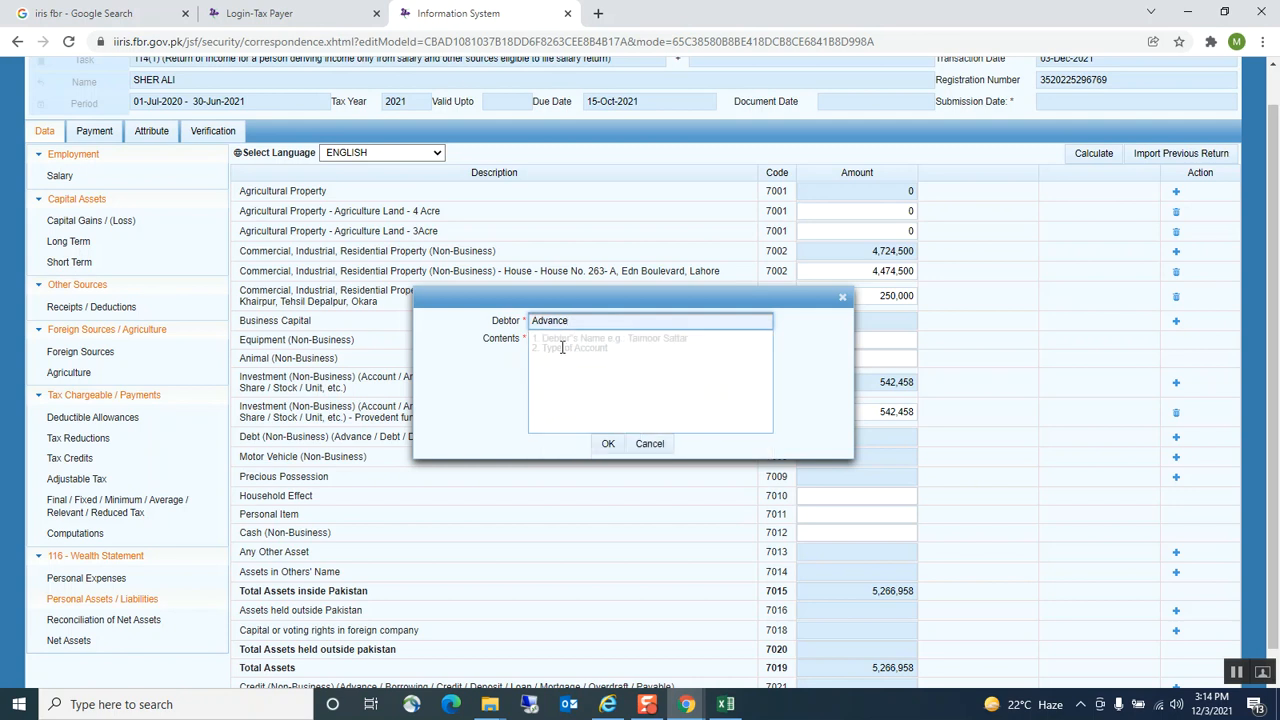
click(562, 347)
key(ctrl+v)
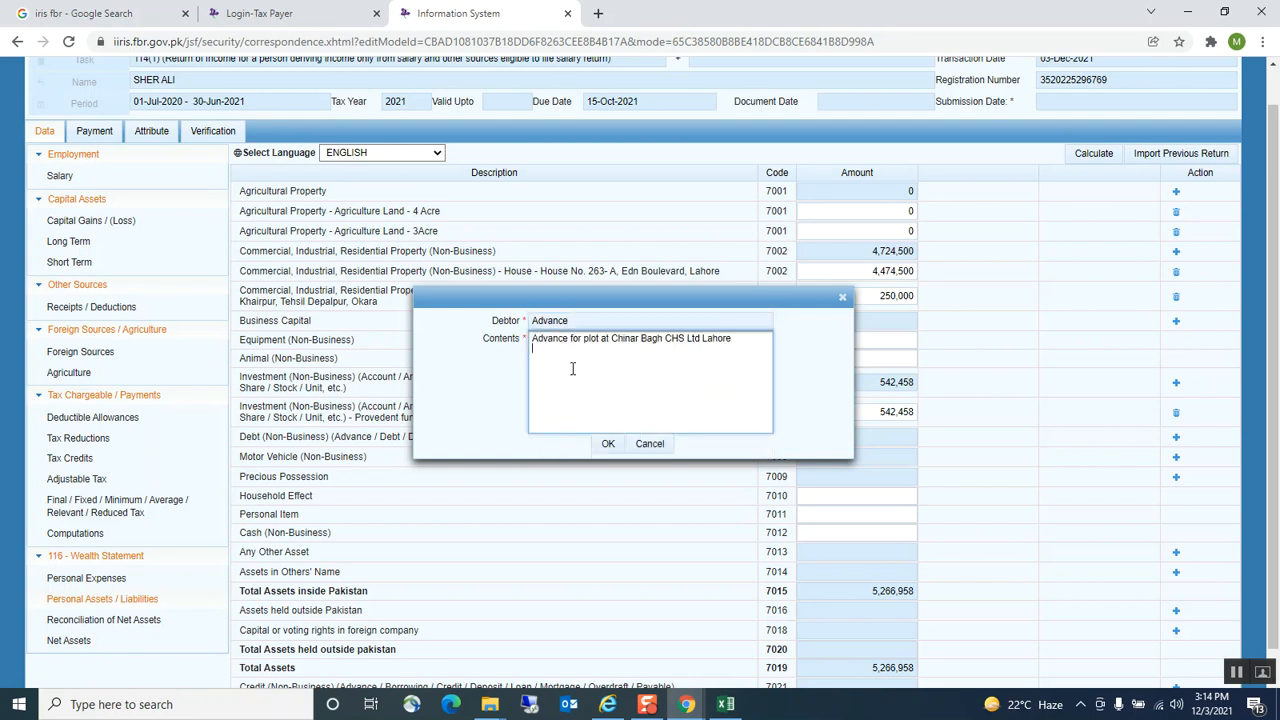
click(607, 444)
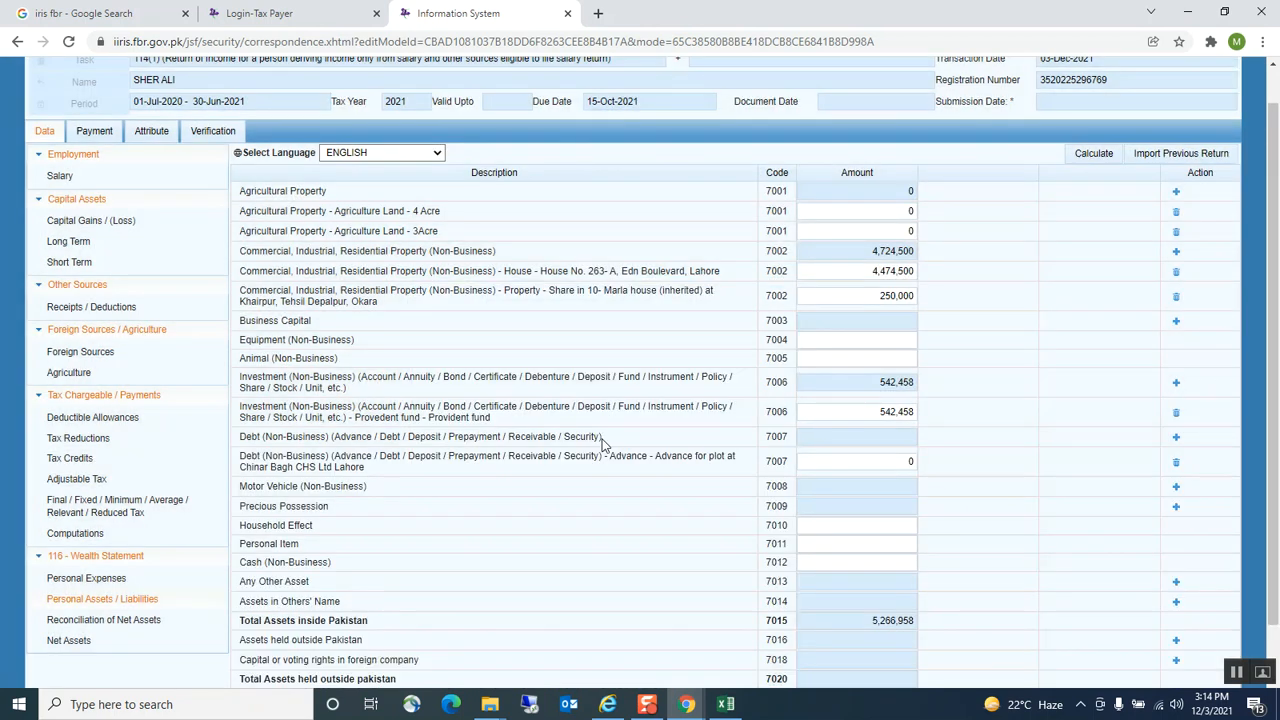
Enter 440,000 from the workbook as the advance amount and recalculate totals to 5,706,958
click(726, 704)
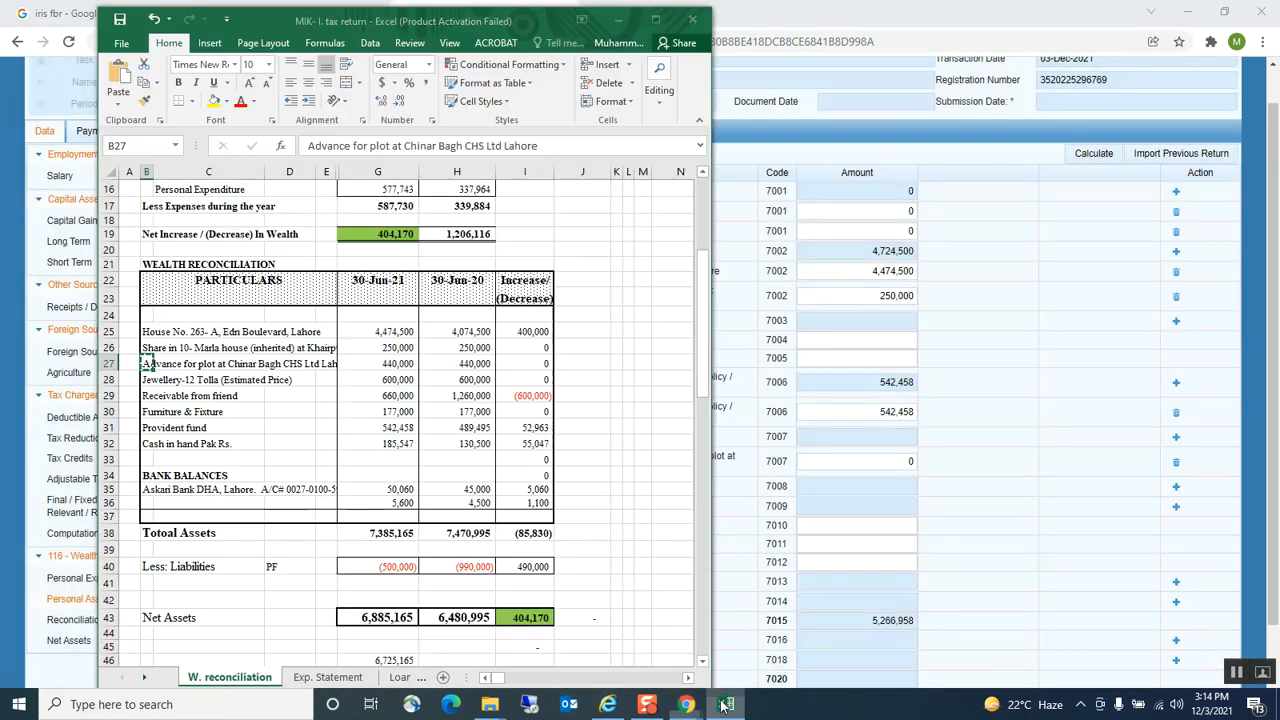
click(406, 365)
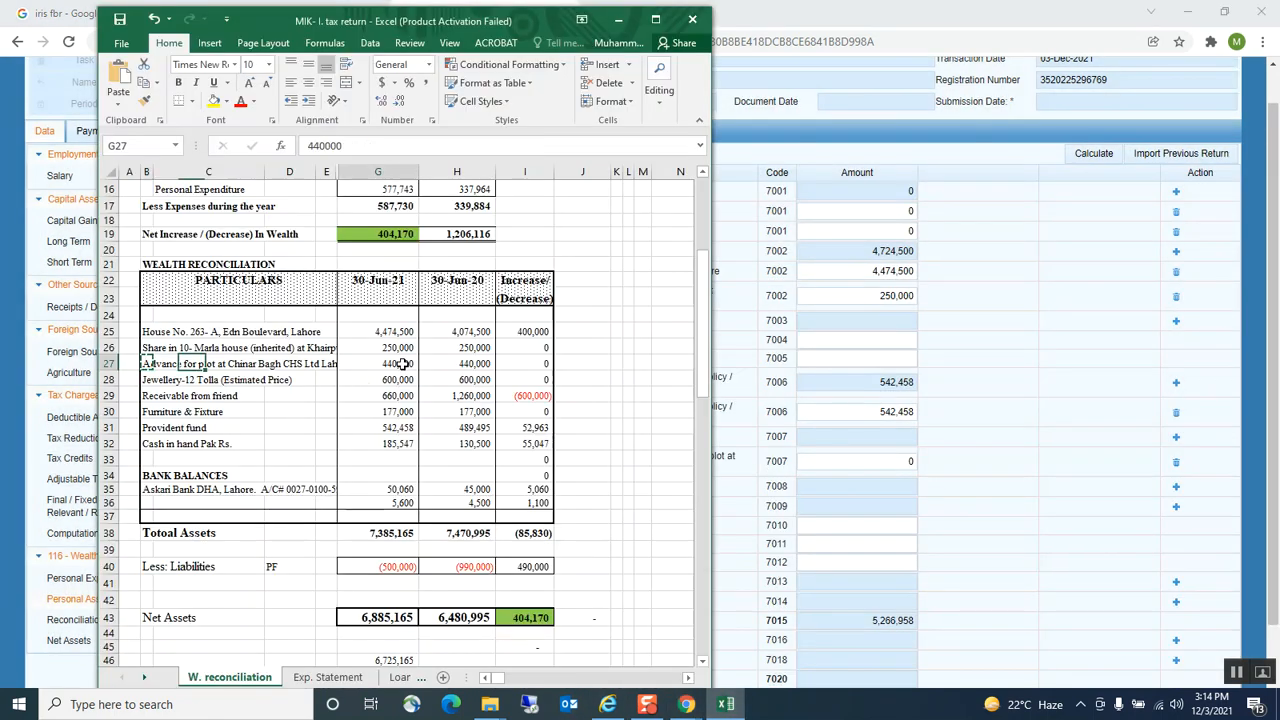
key(ctrl+c)
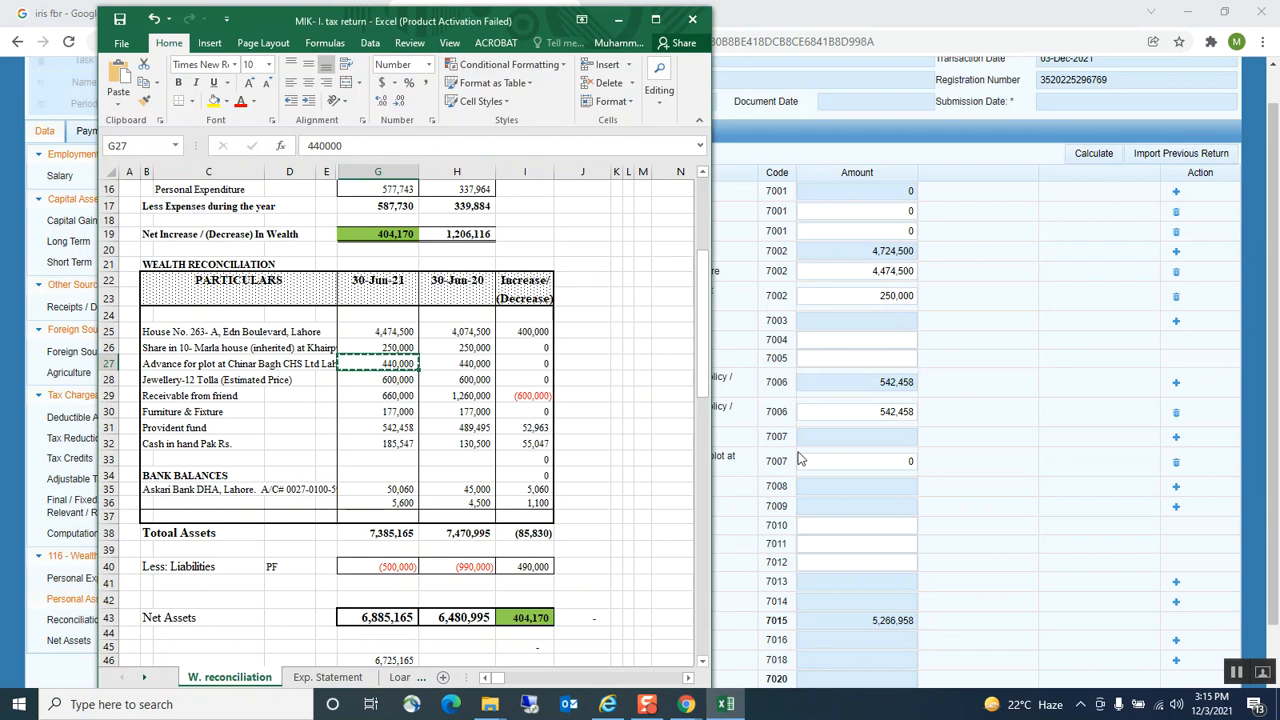
click(859, 457)
key(ctrl+v)
click(750, 444)
click(1090, 155)
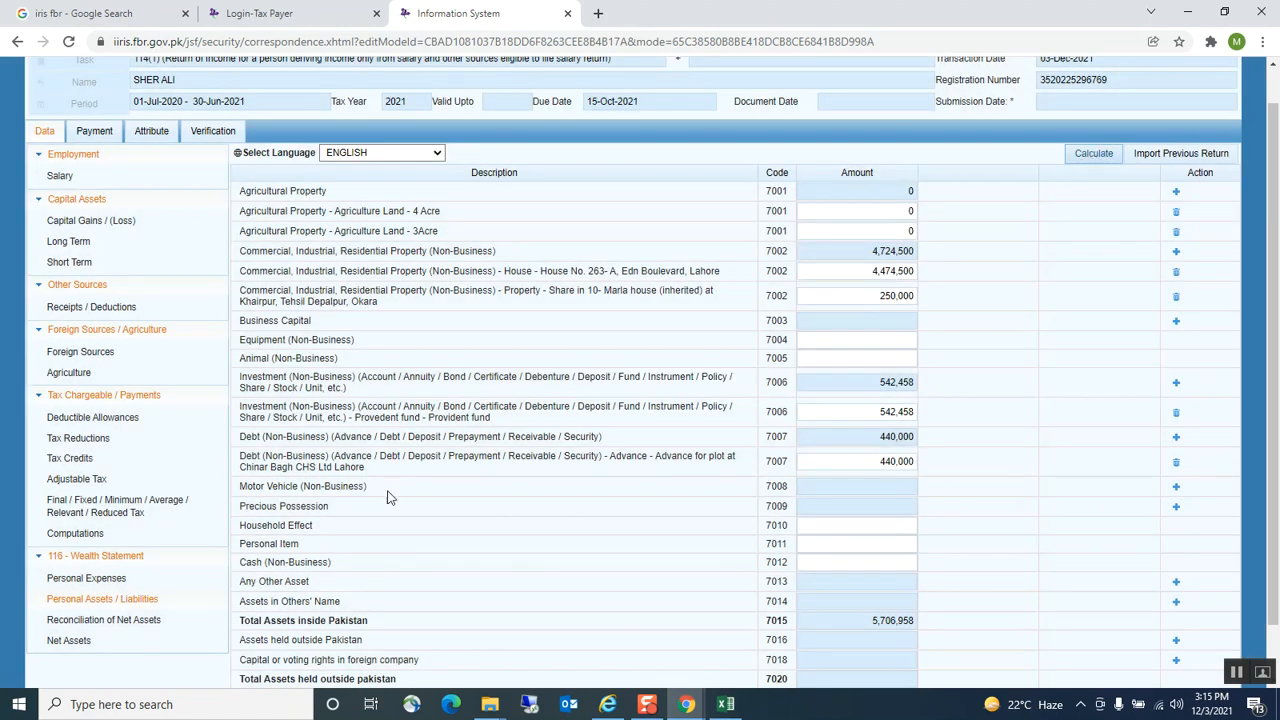
Copy the 'Receivable from friend' description from the workbook
click(726, 704)
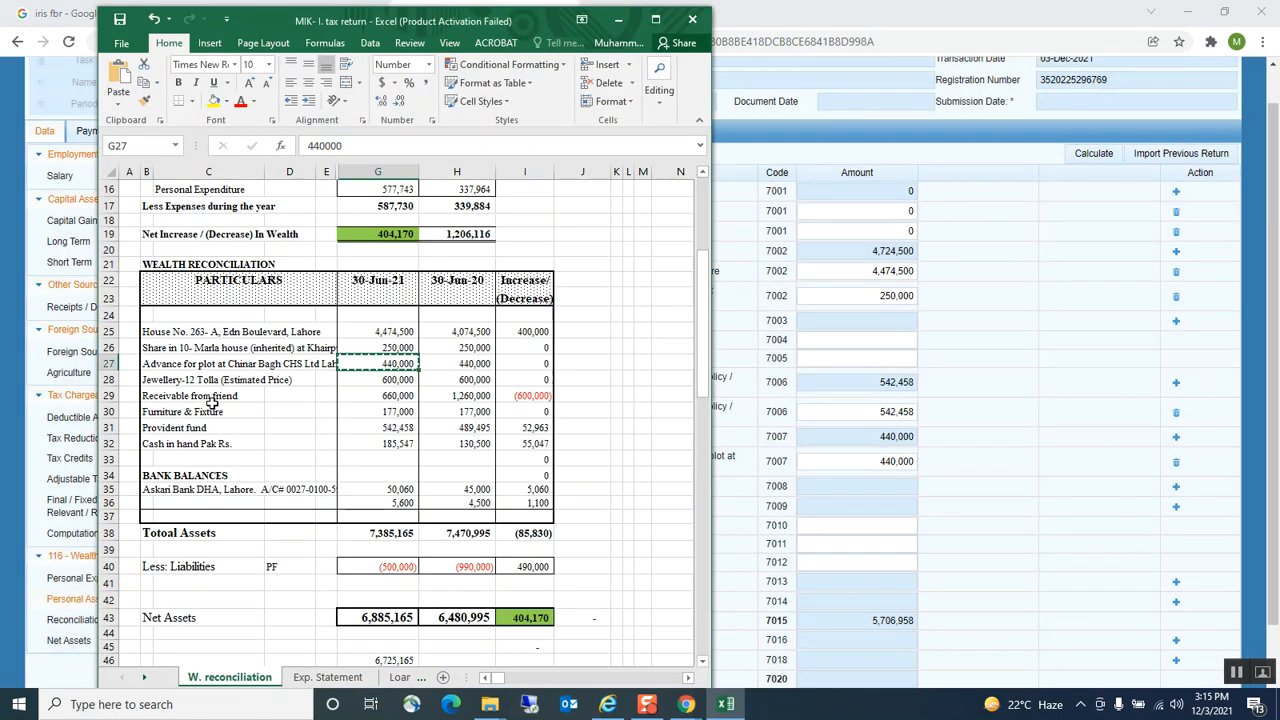
click(165, 364)
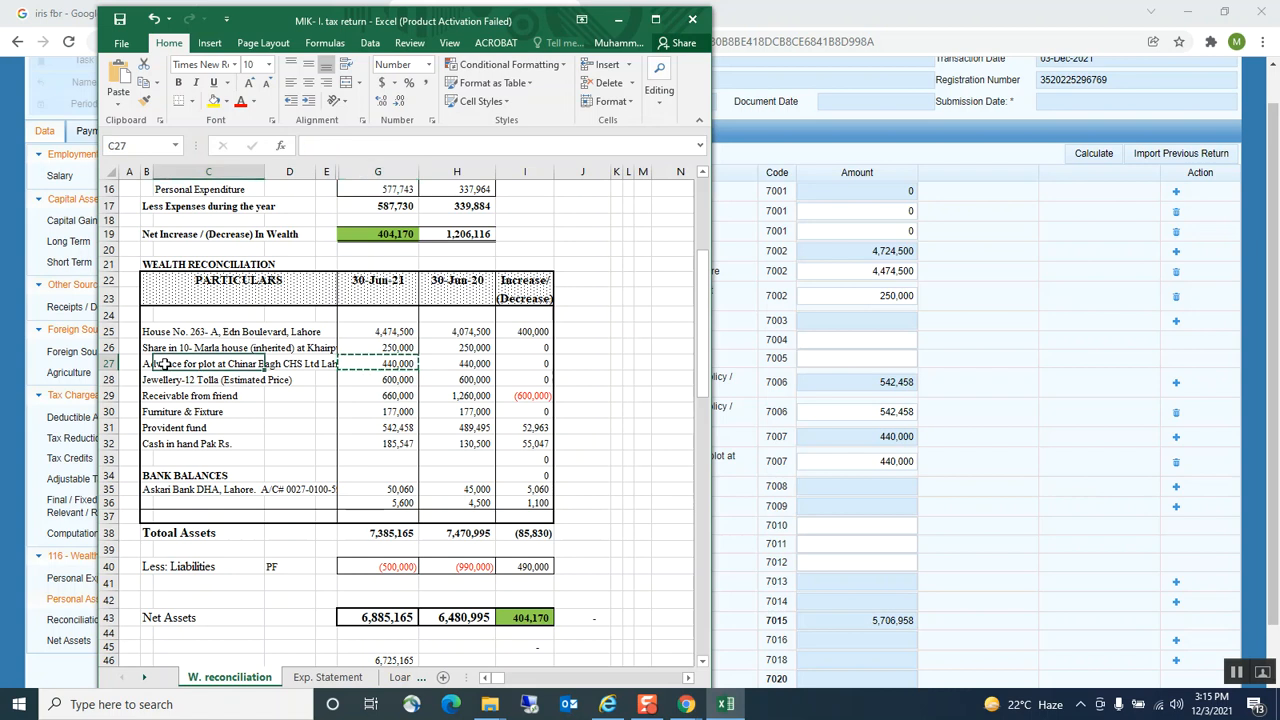
click(148, 380)
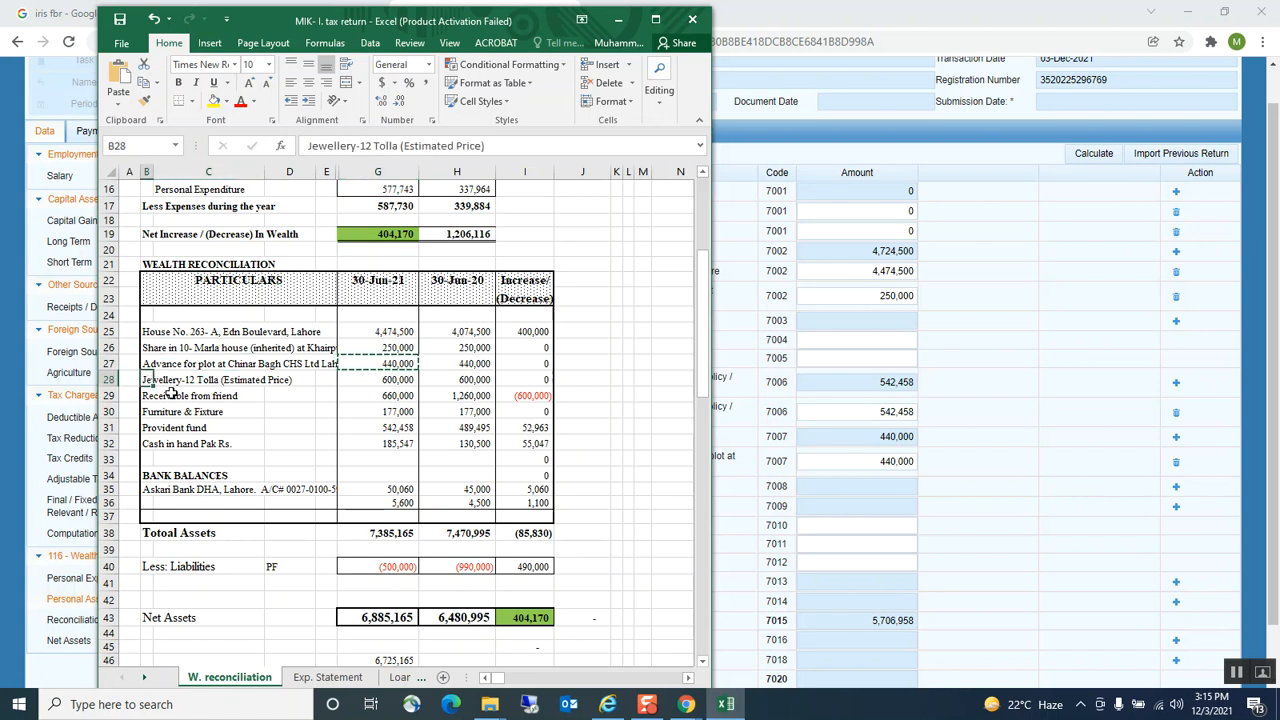
click(171, 393)
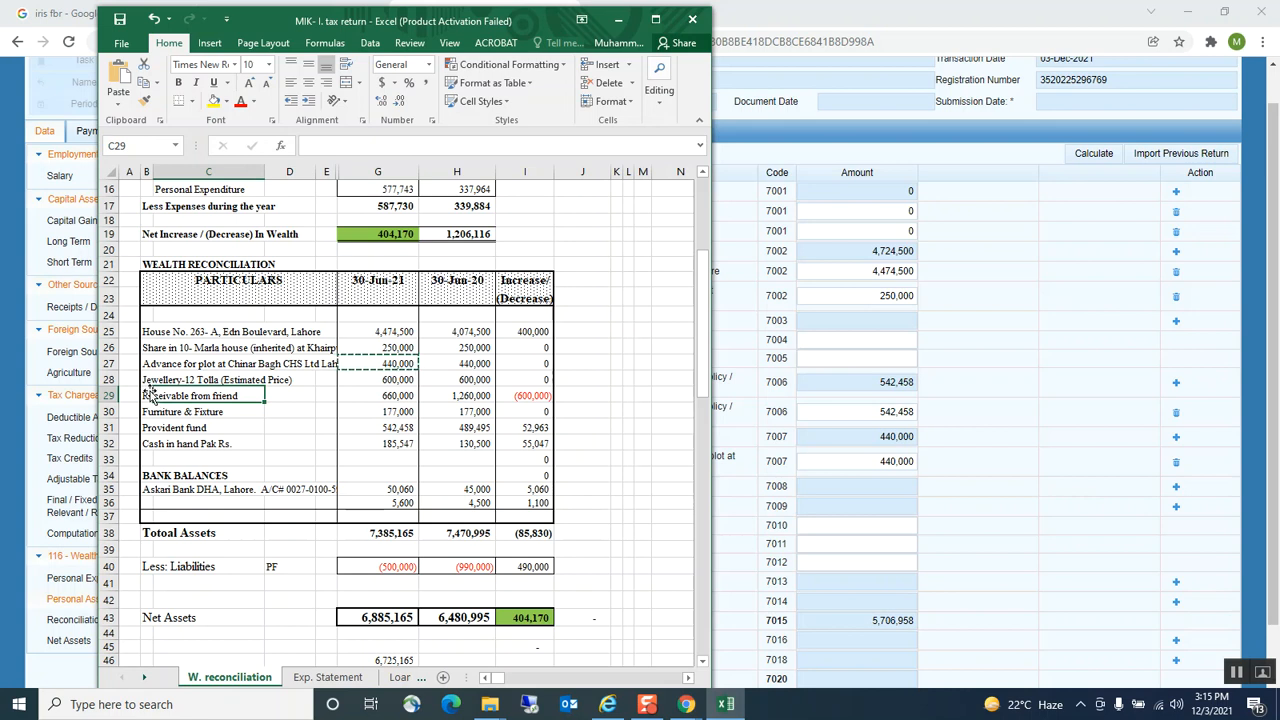
key(Left)
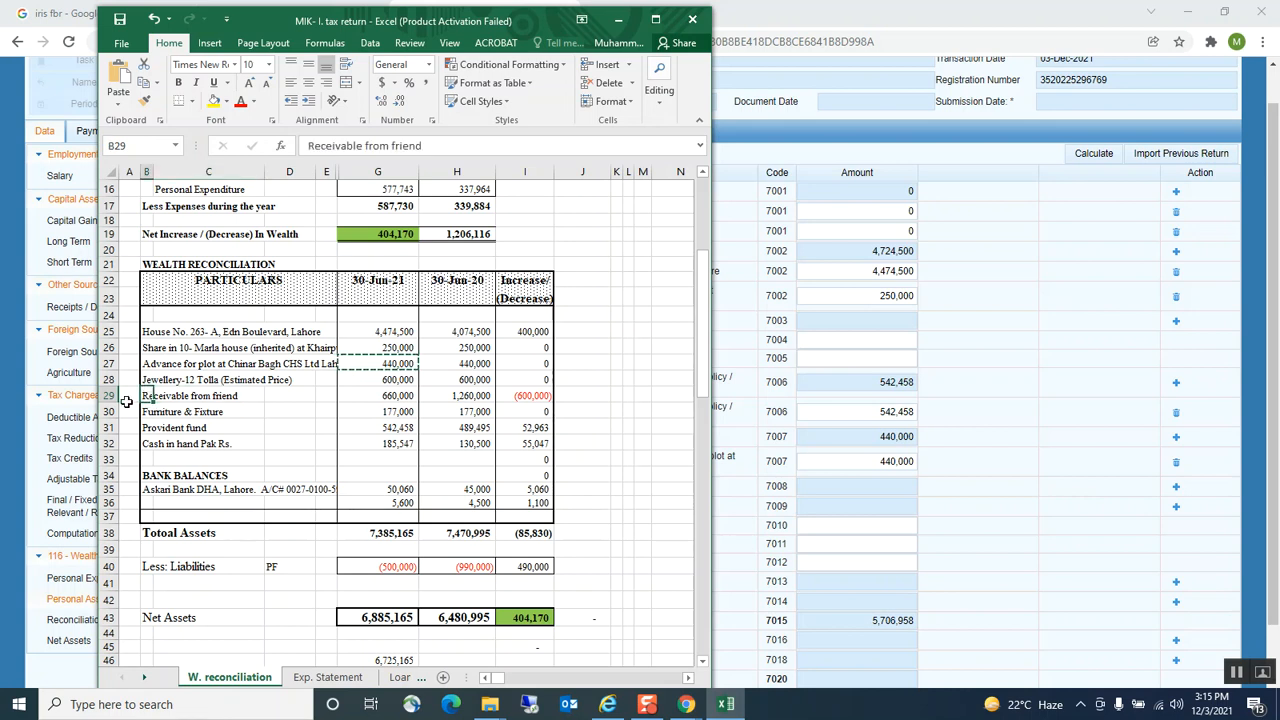
key(Escape)
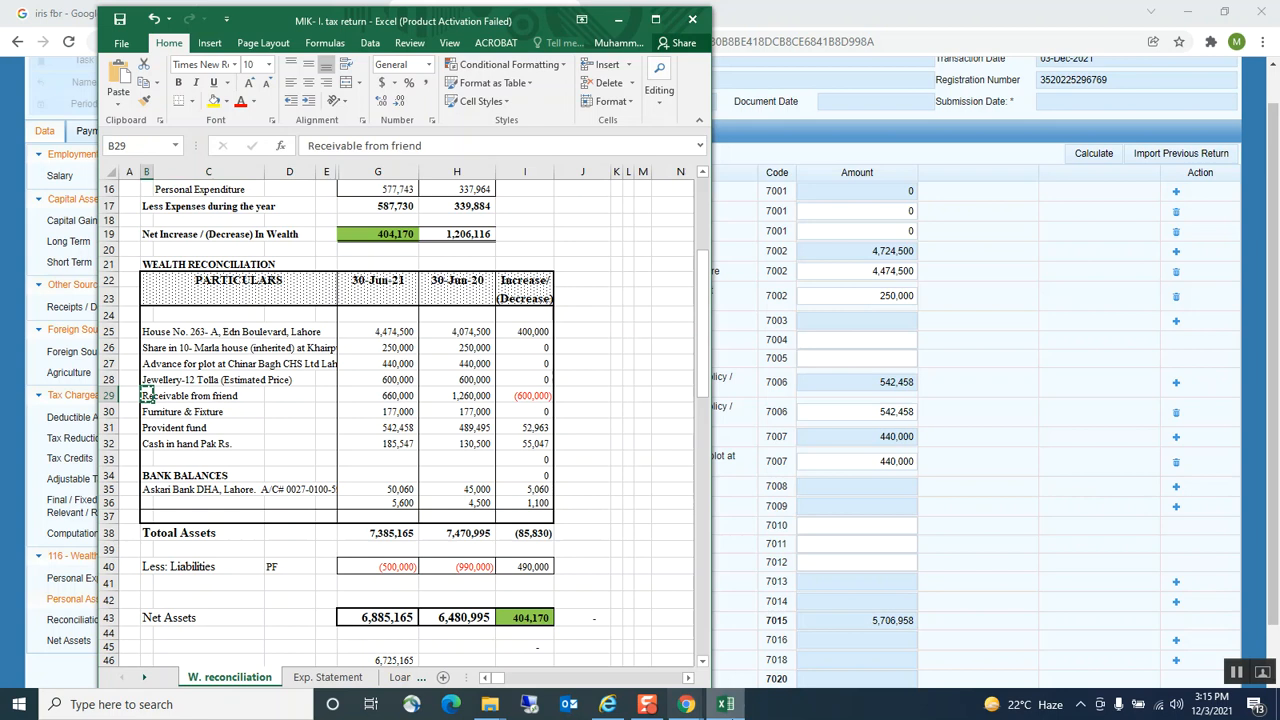
click(686, 706)
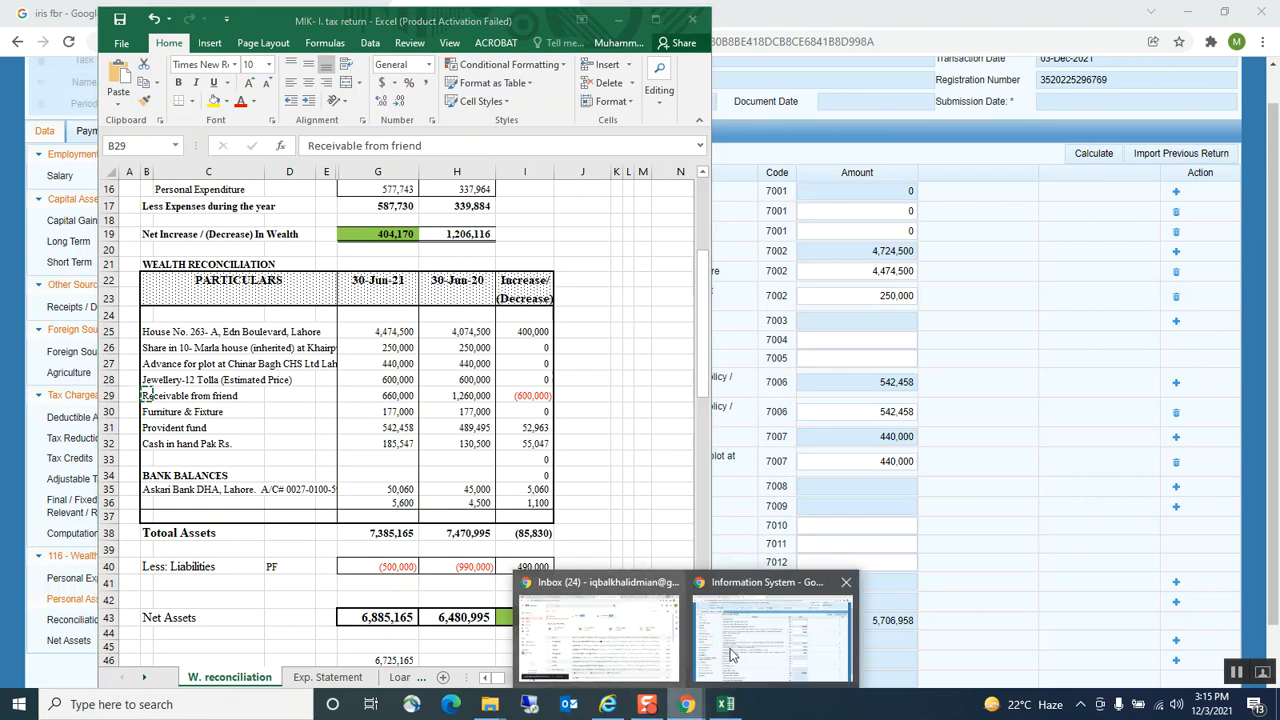
click(766, 632)
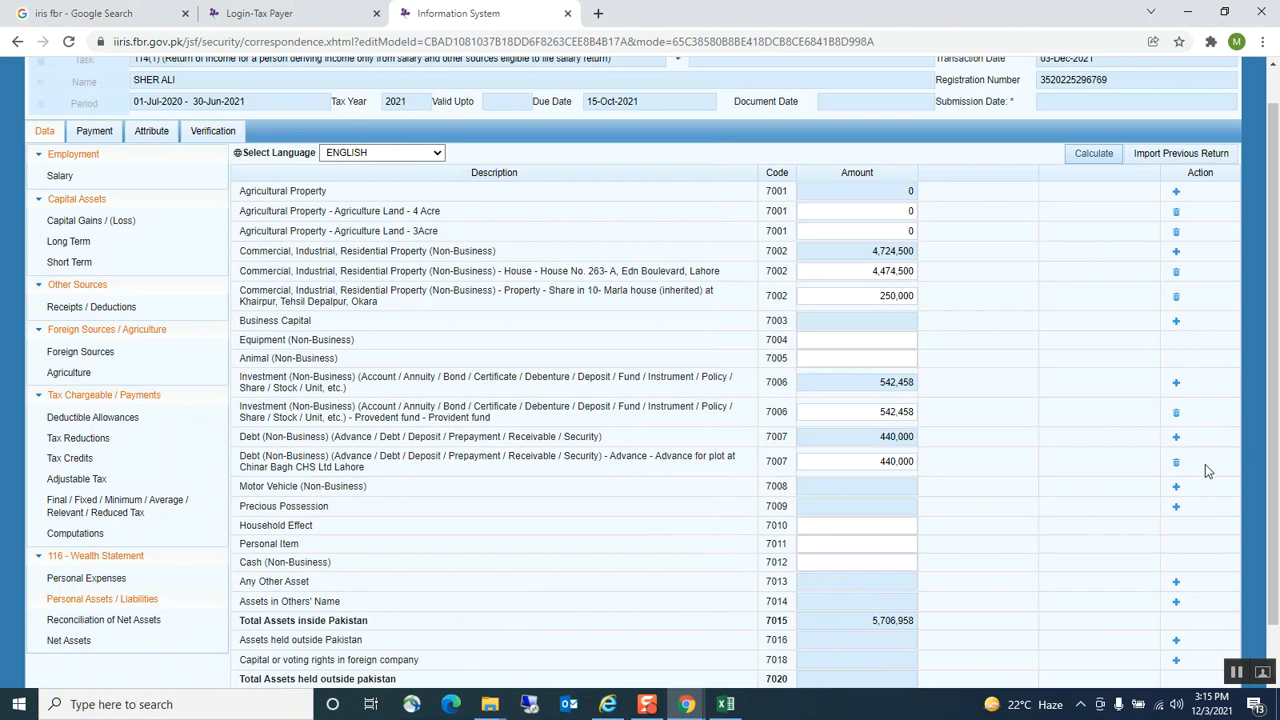
Add a Loan/ debt row under 7007 with contents 'Receivable from friend'
click(1176, 436)
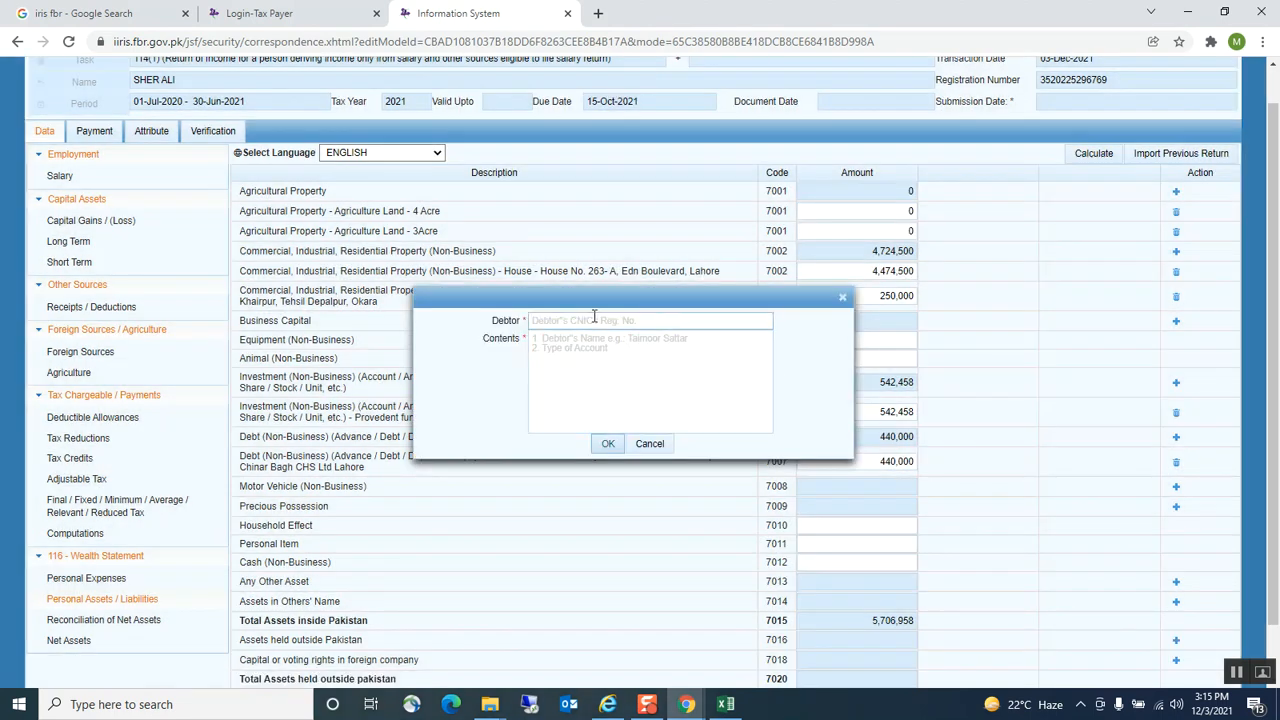
click(594, 318)
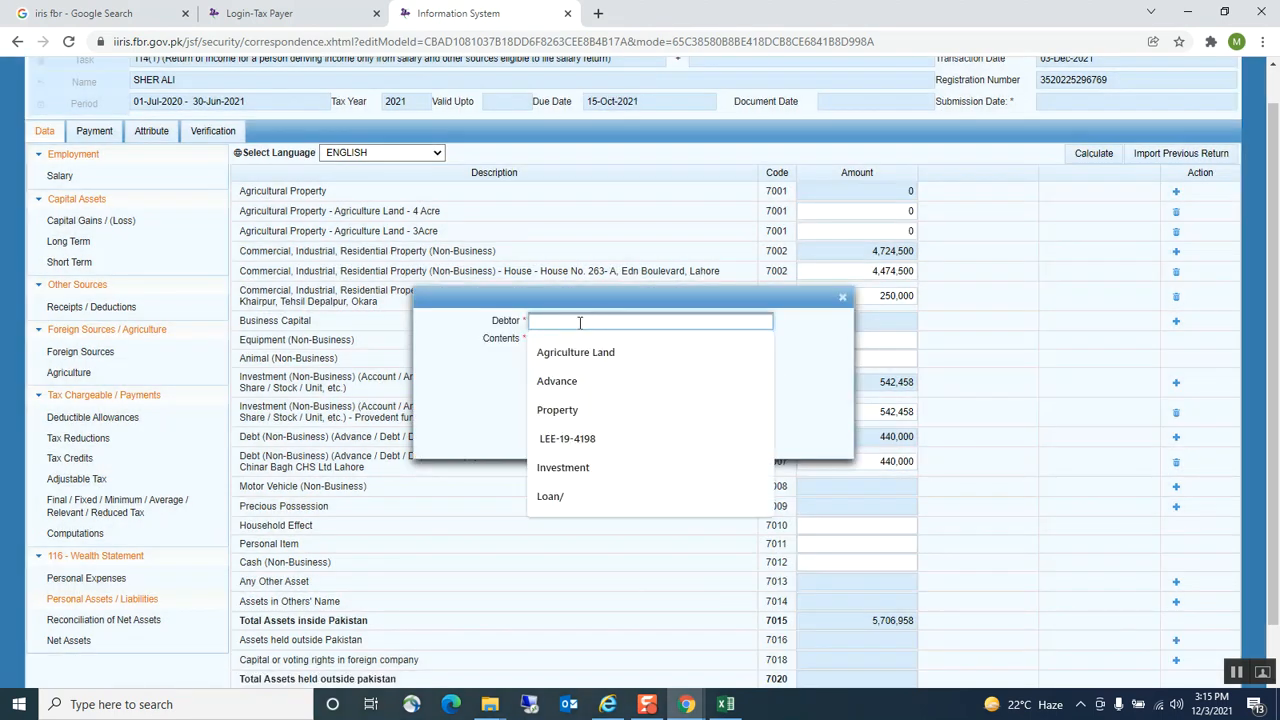
click(550, 496)
click(560, 365)
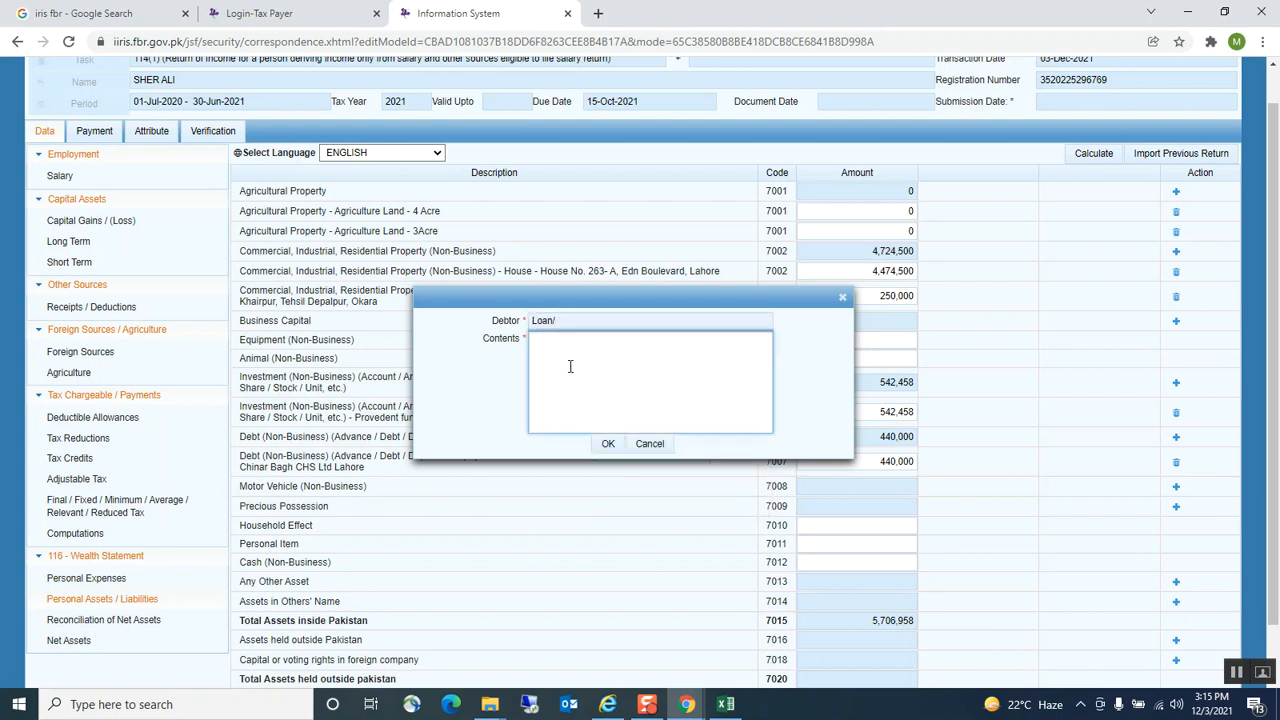
key(ctrl+v)
click(607, 443)
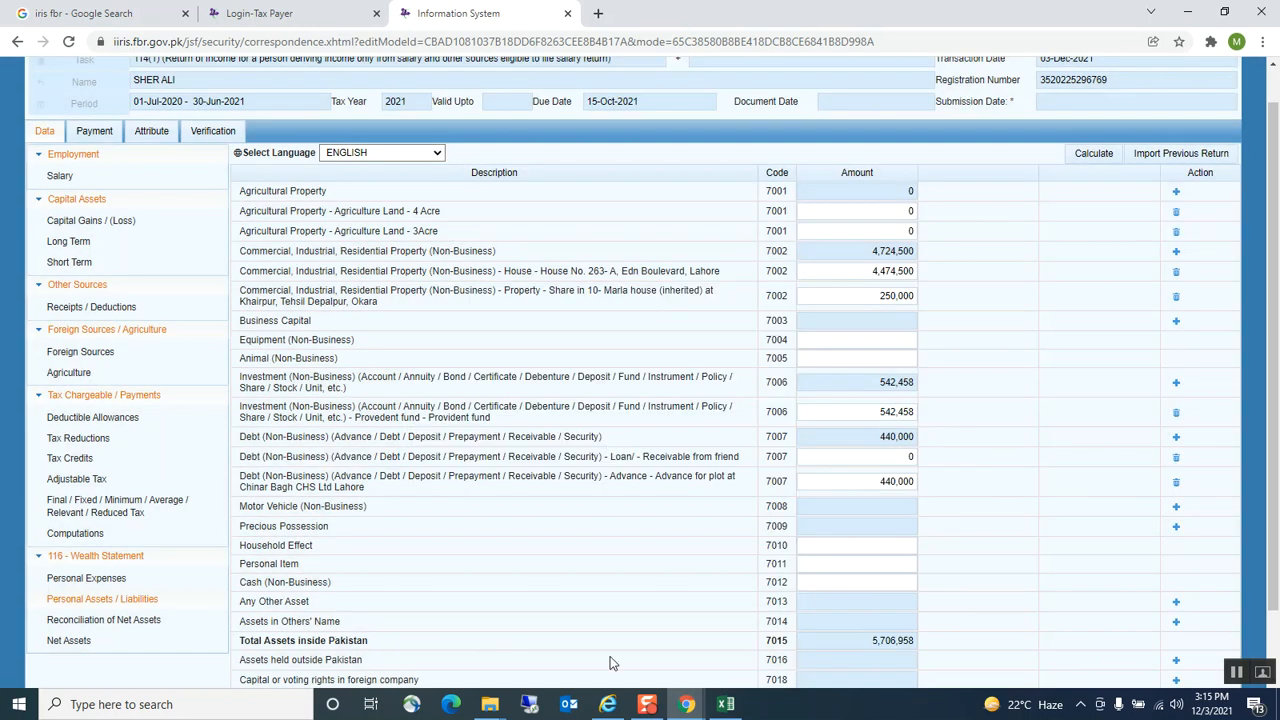
Enter 660,000 from G29 as the loan amount and recalculate totals to 6,366,958
click(726, 704)
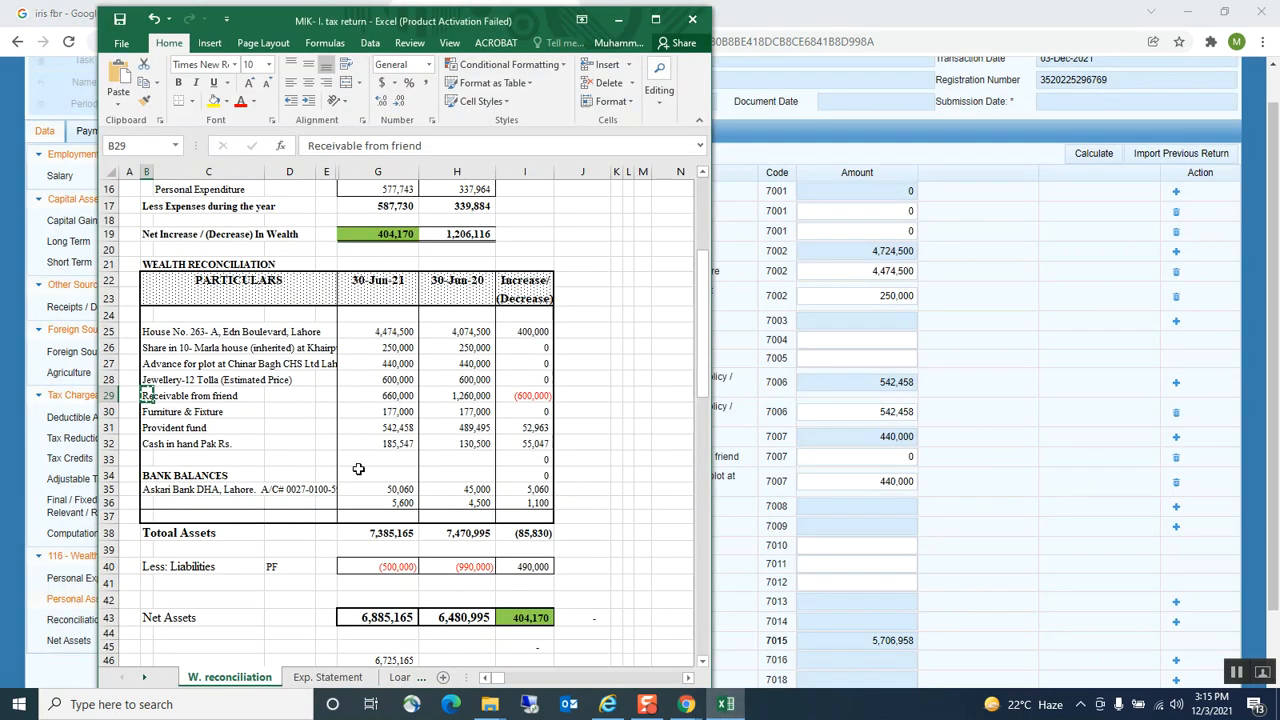
click(395, 398)
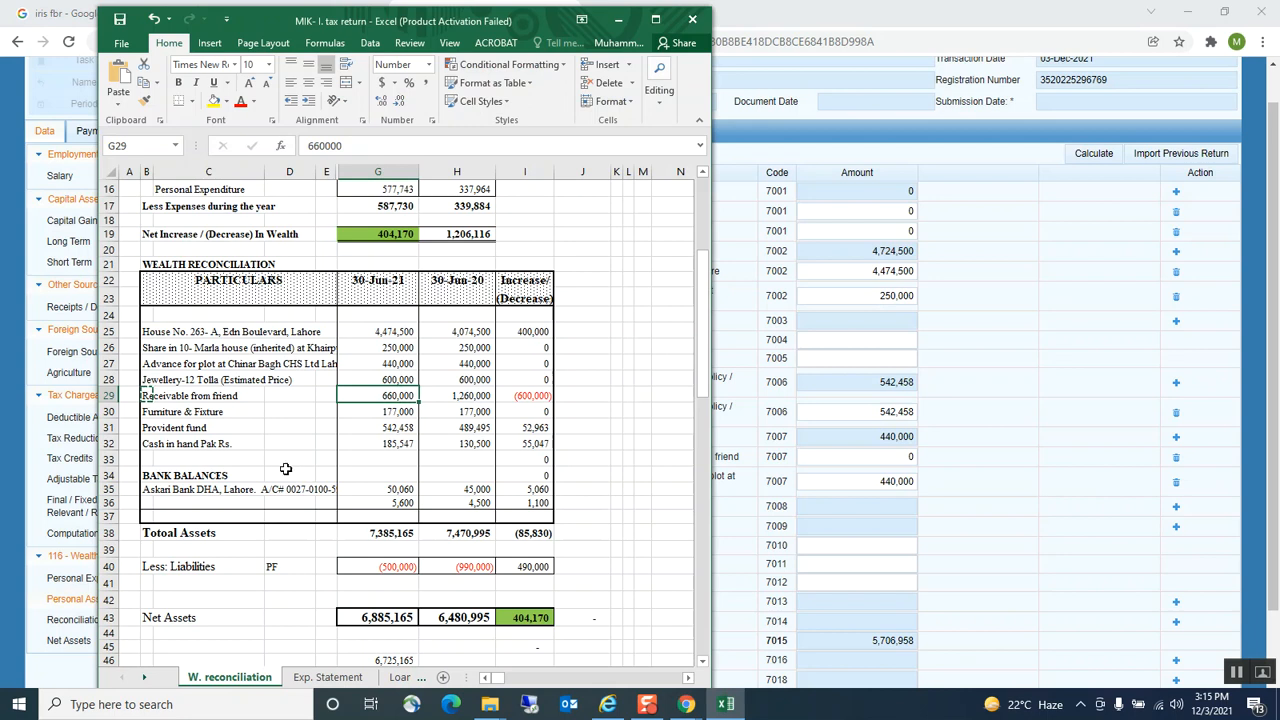
key(ctrl+c)
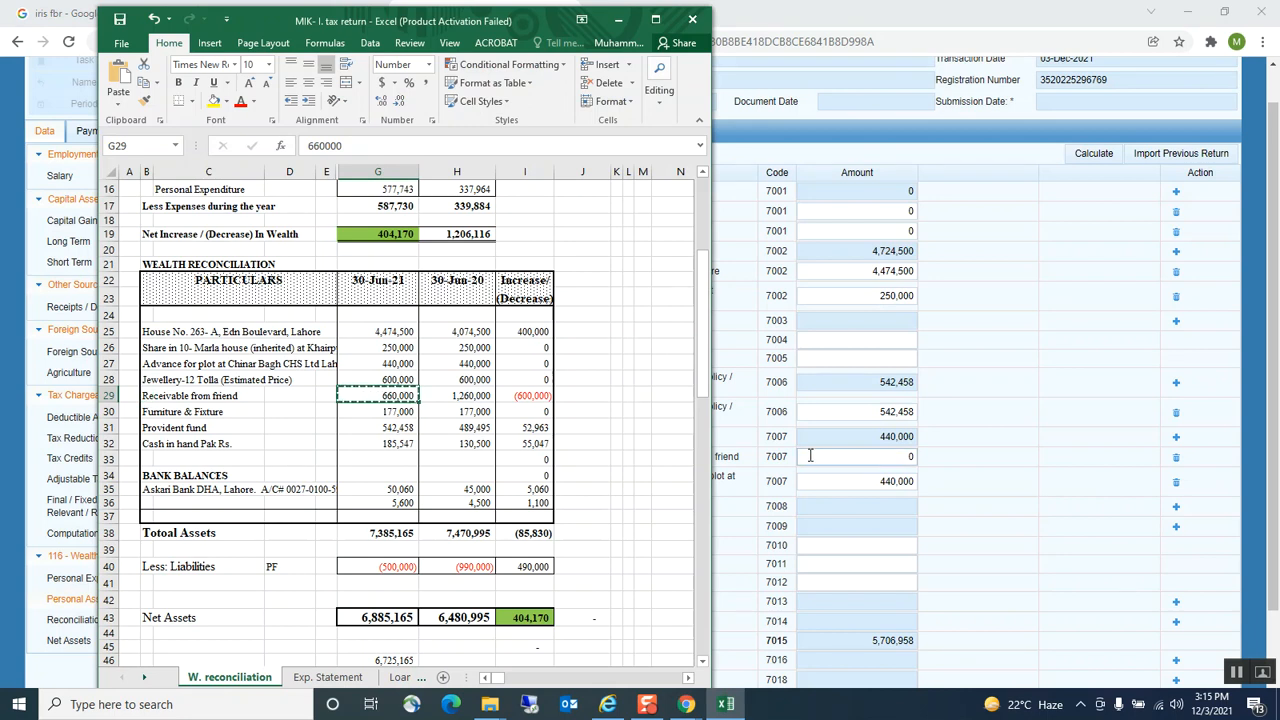
click(810, 456)
key(ctrl+v)
click(926, 283)
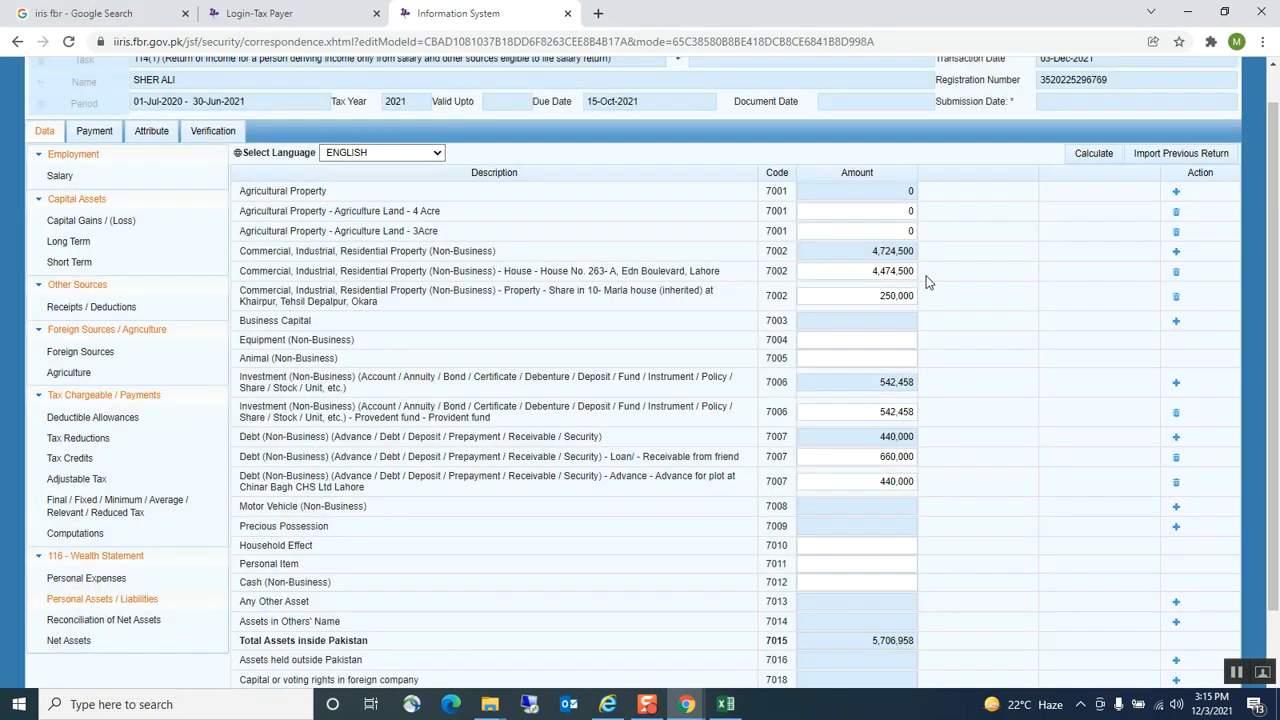
click(1093, 153)
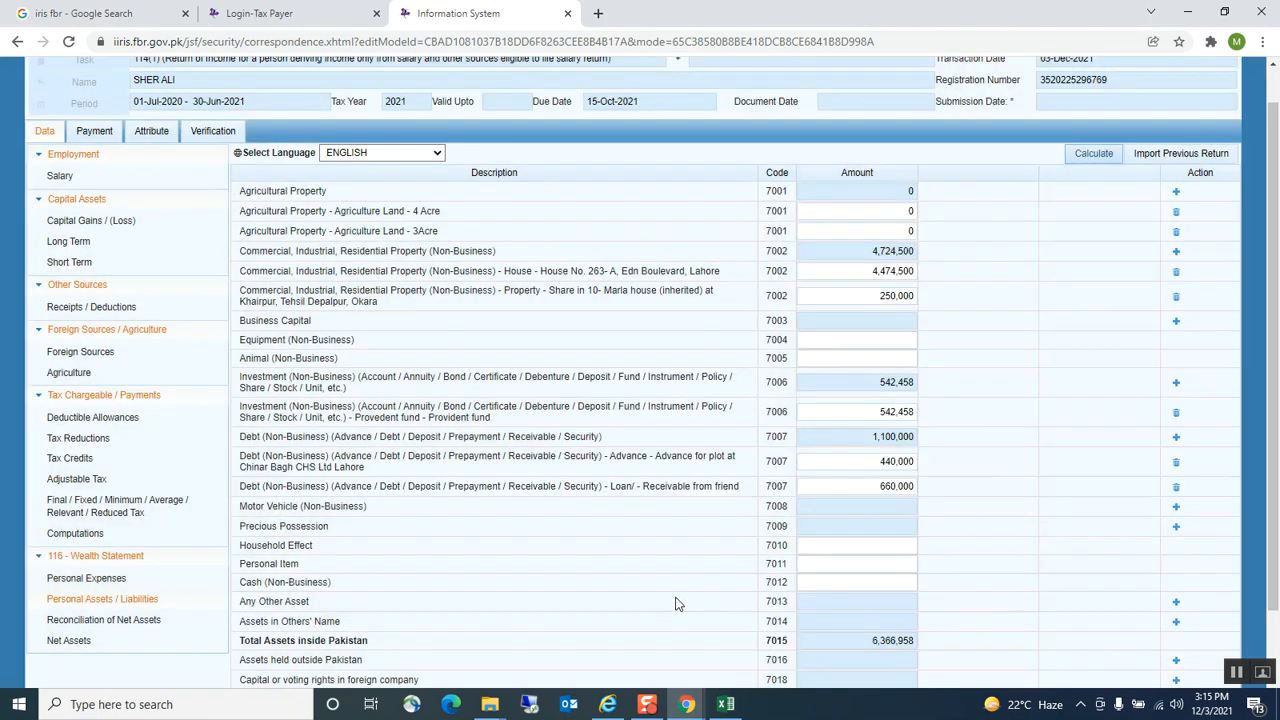
click(726, 704)
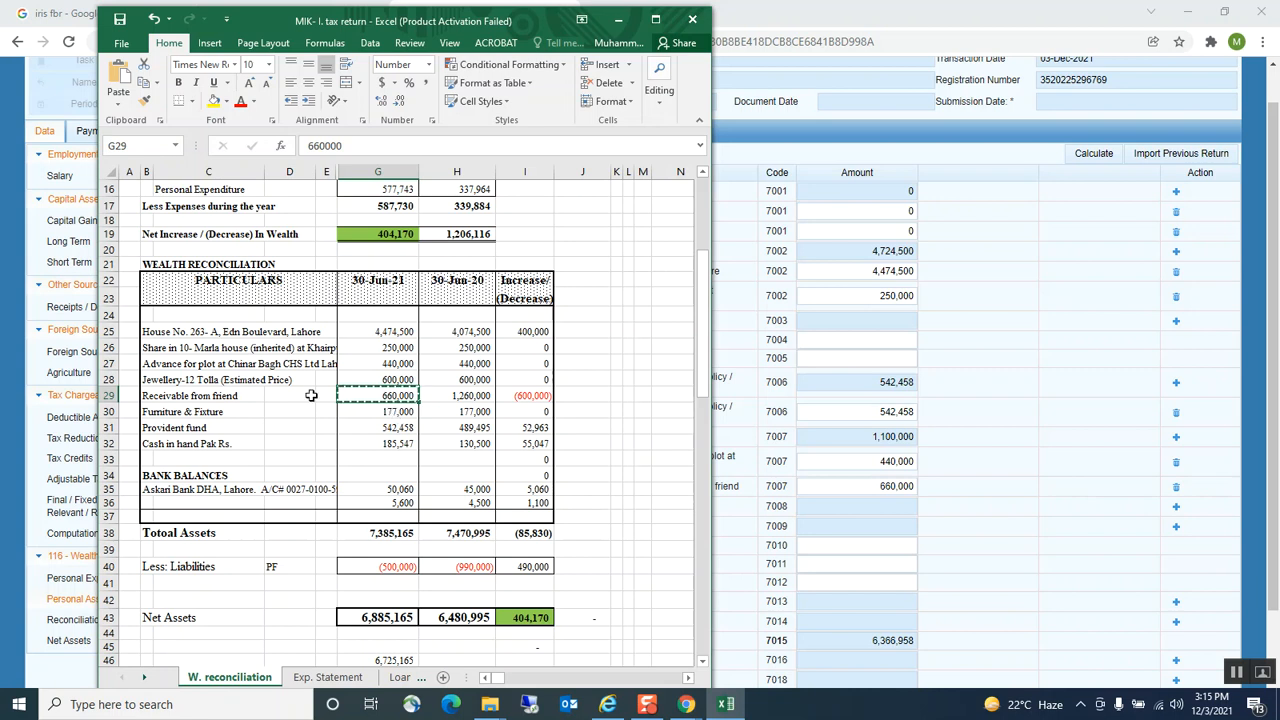
click(155, 381)
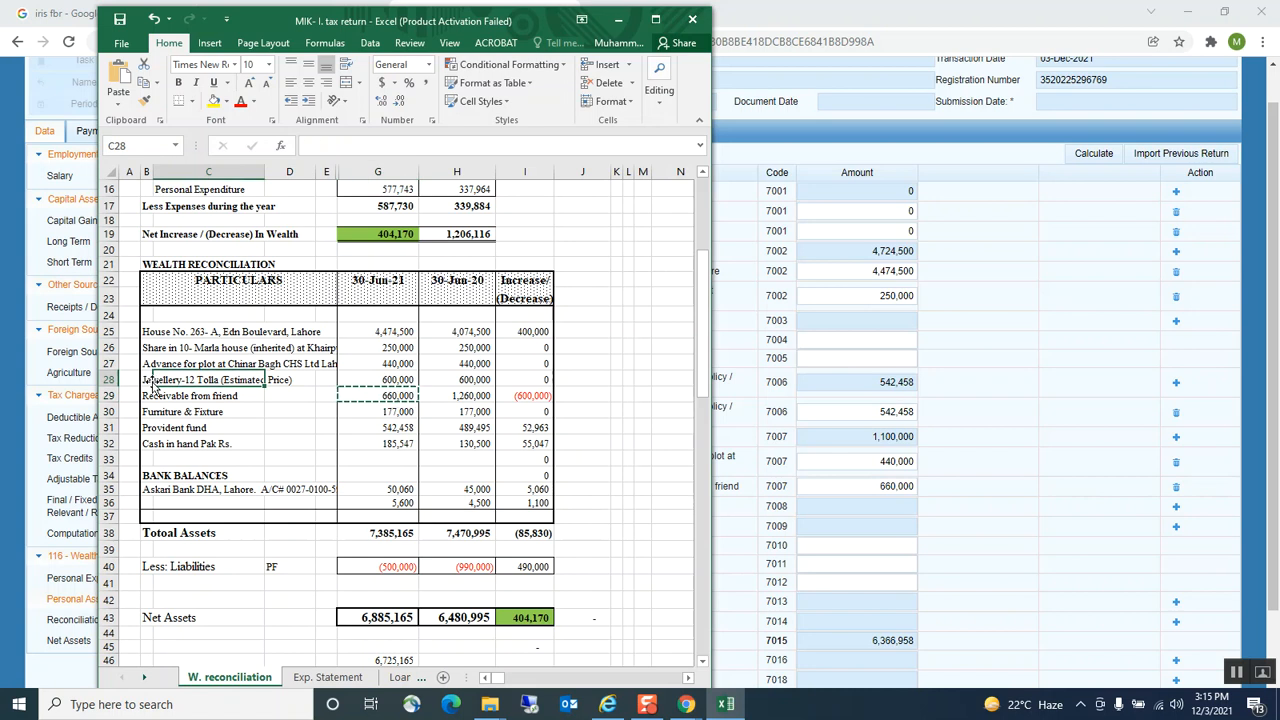
click(147, 382)
key(ctrl+c)
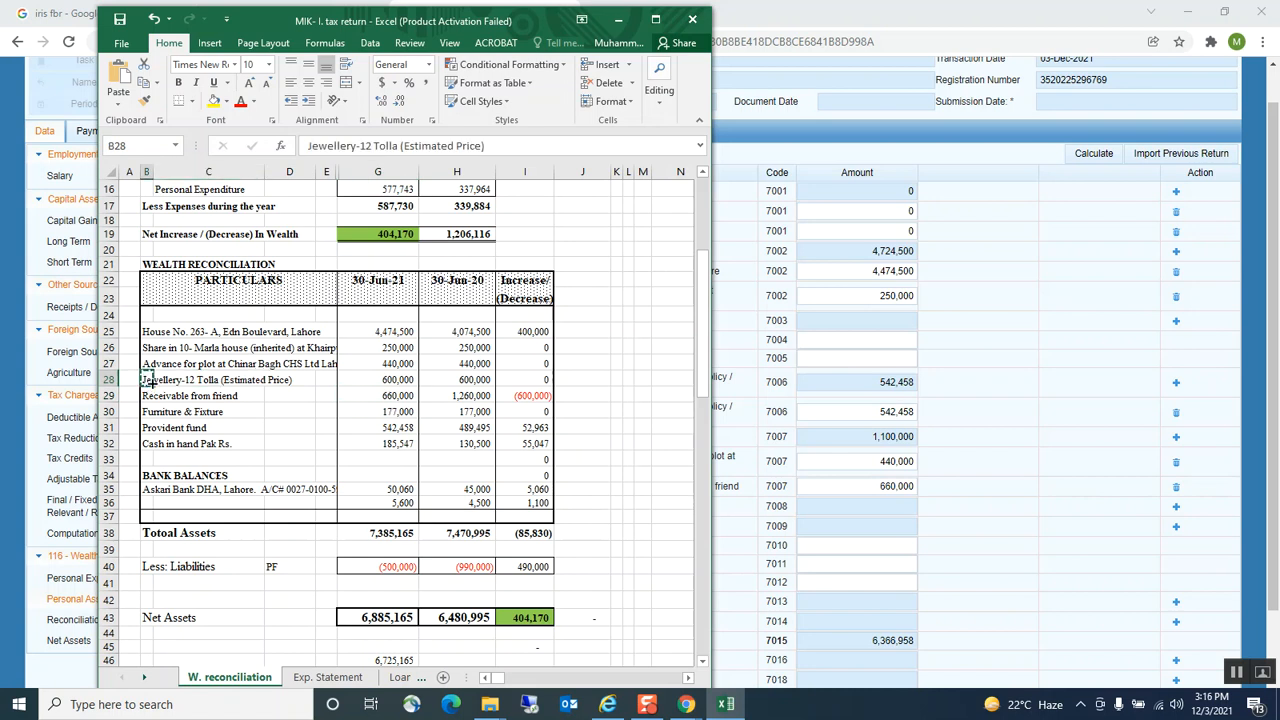
click(844, 548)
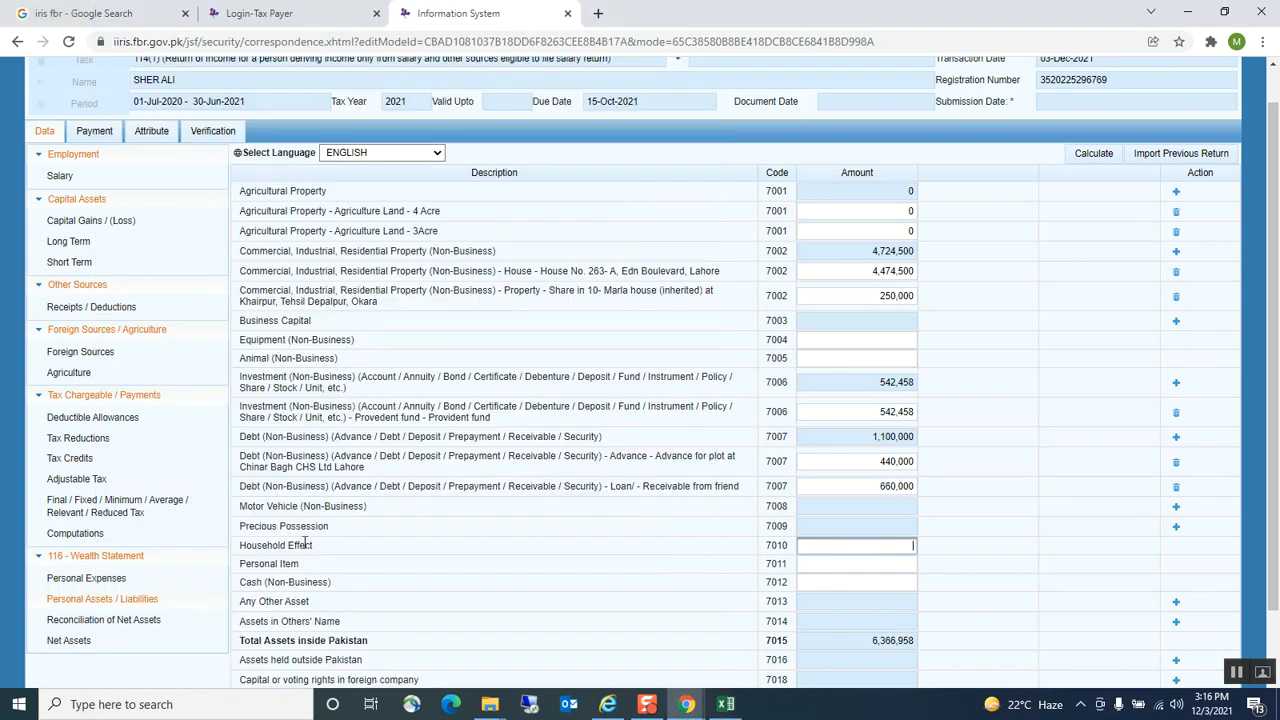
click(1176, 507)
click(587, 318)
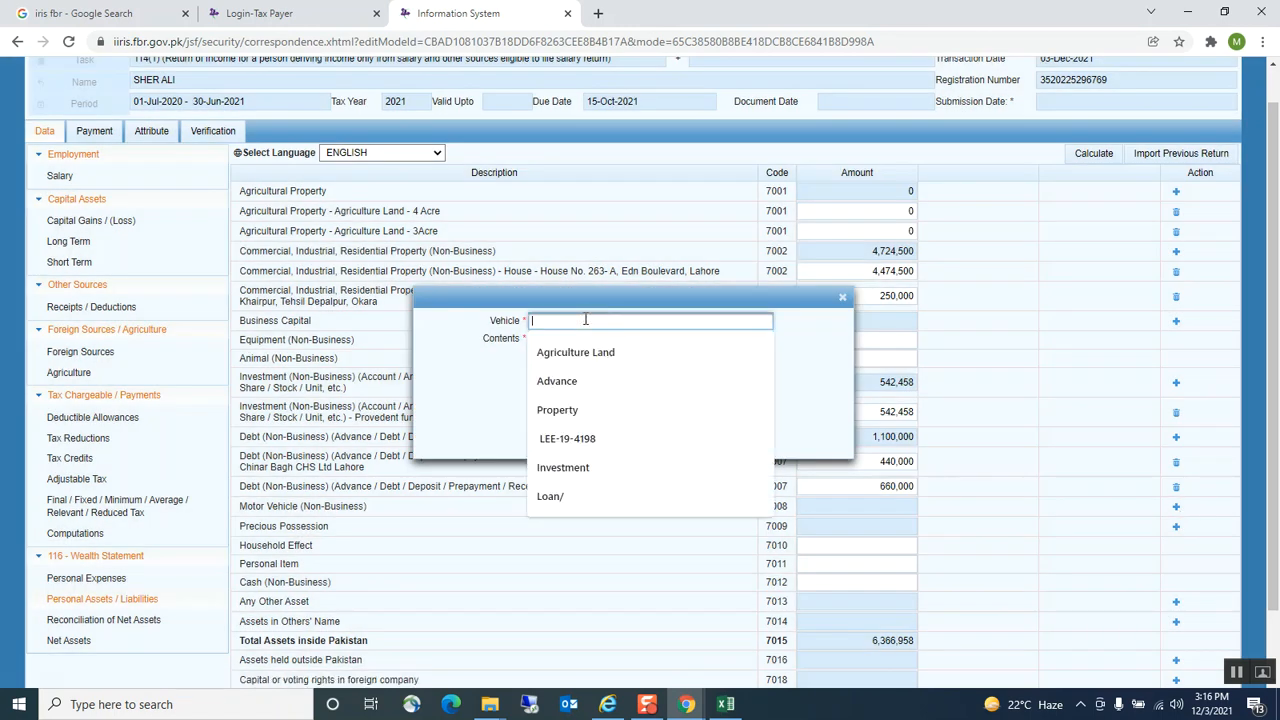
click(806, 362)
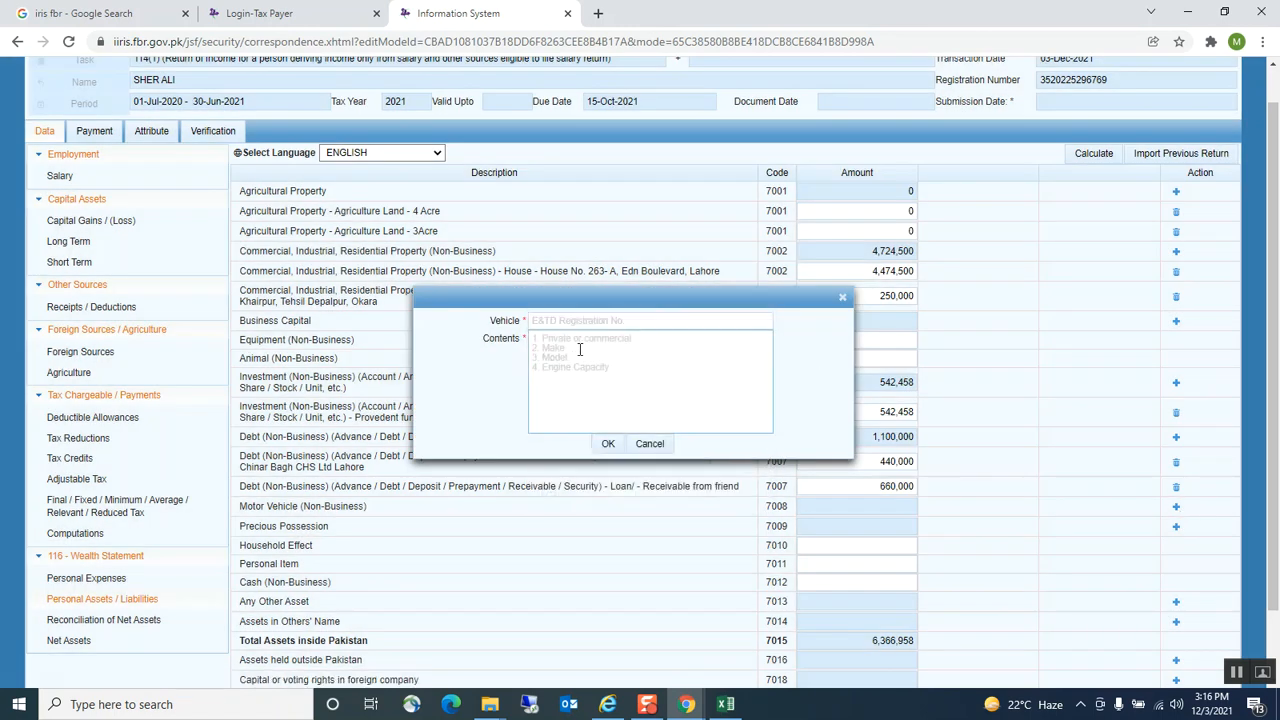
click(606, 445)
click(648, 445)
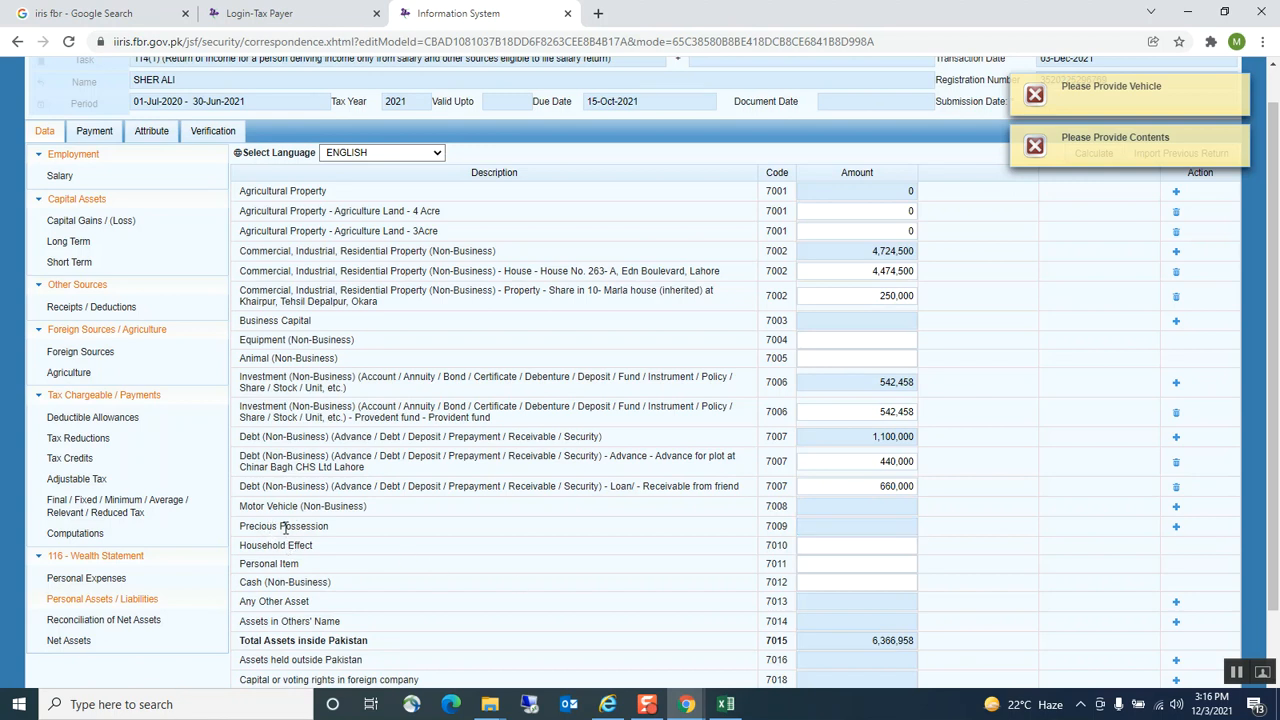
Add a Jewellery precious possession row under 7009 with the 12 Tolla jewellery description
click(1176, 527)
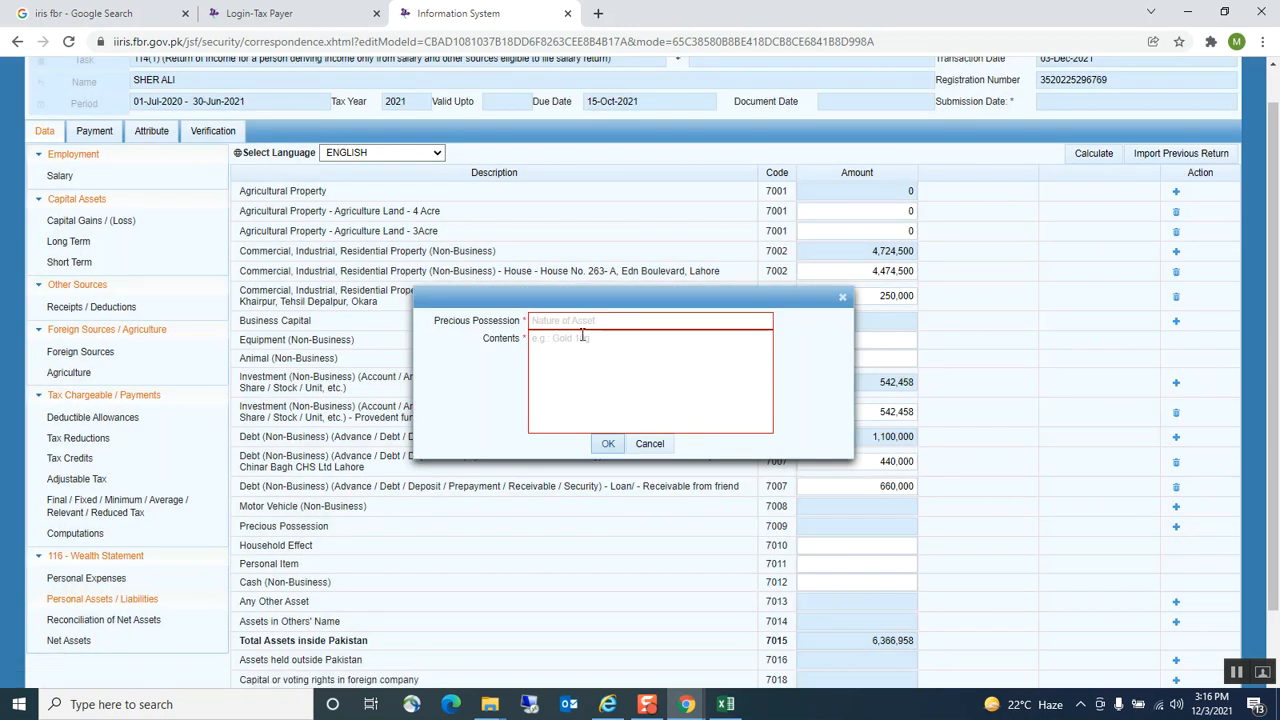
click(576, 376)
key(ctrl+v)
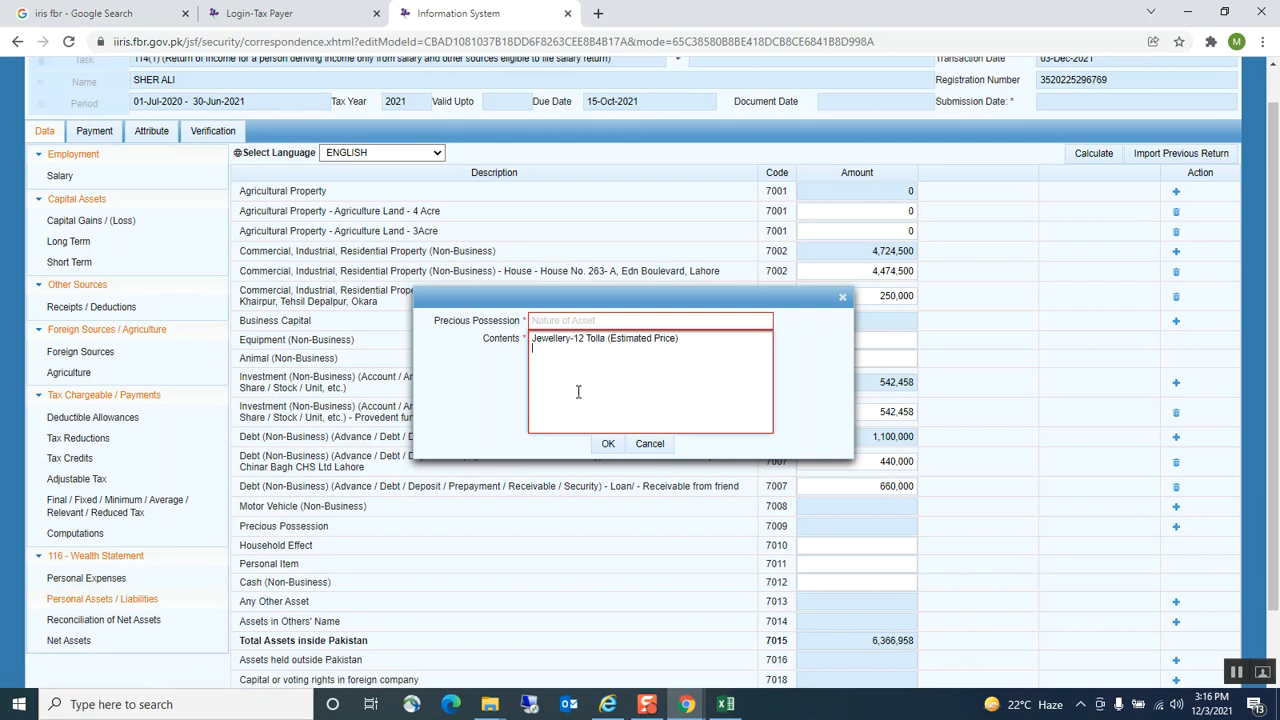
click(544, 322)
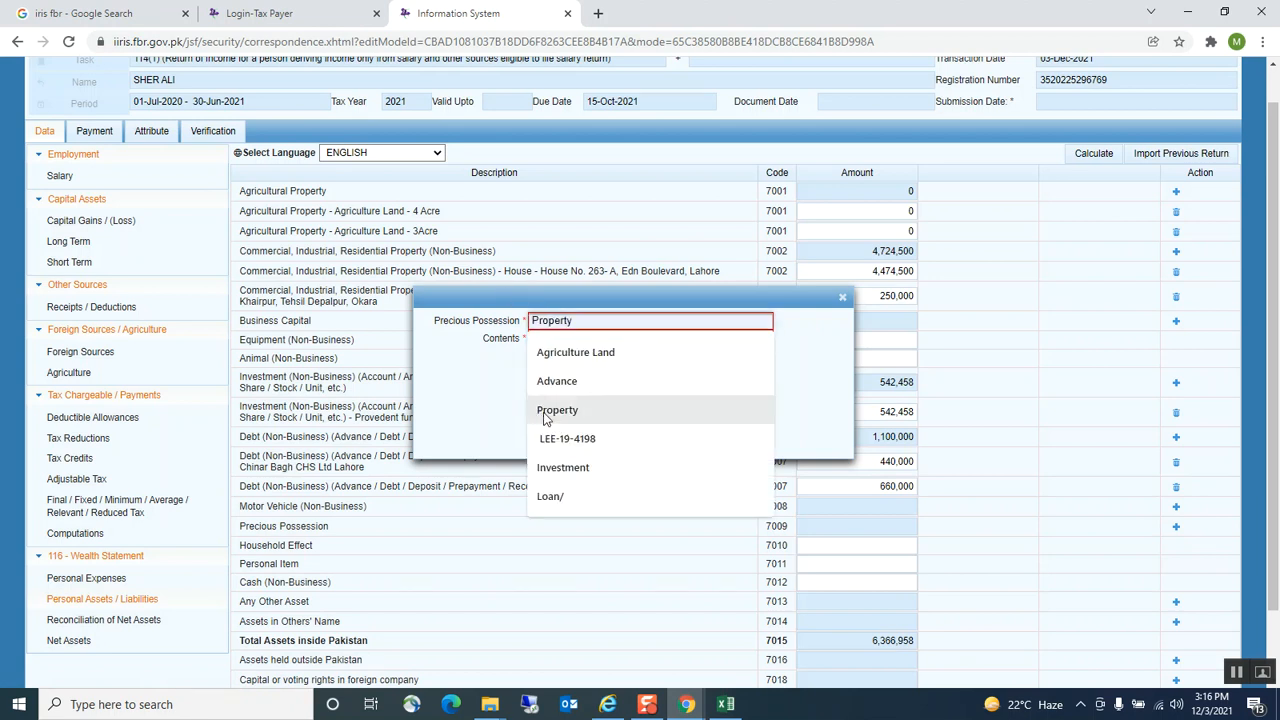
text(jewellery)
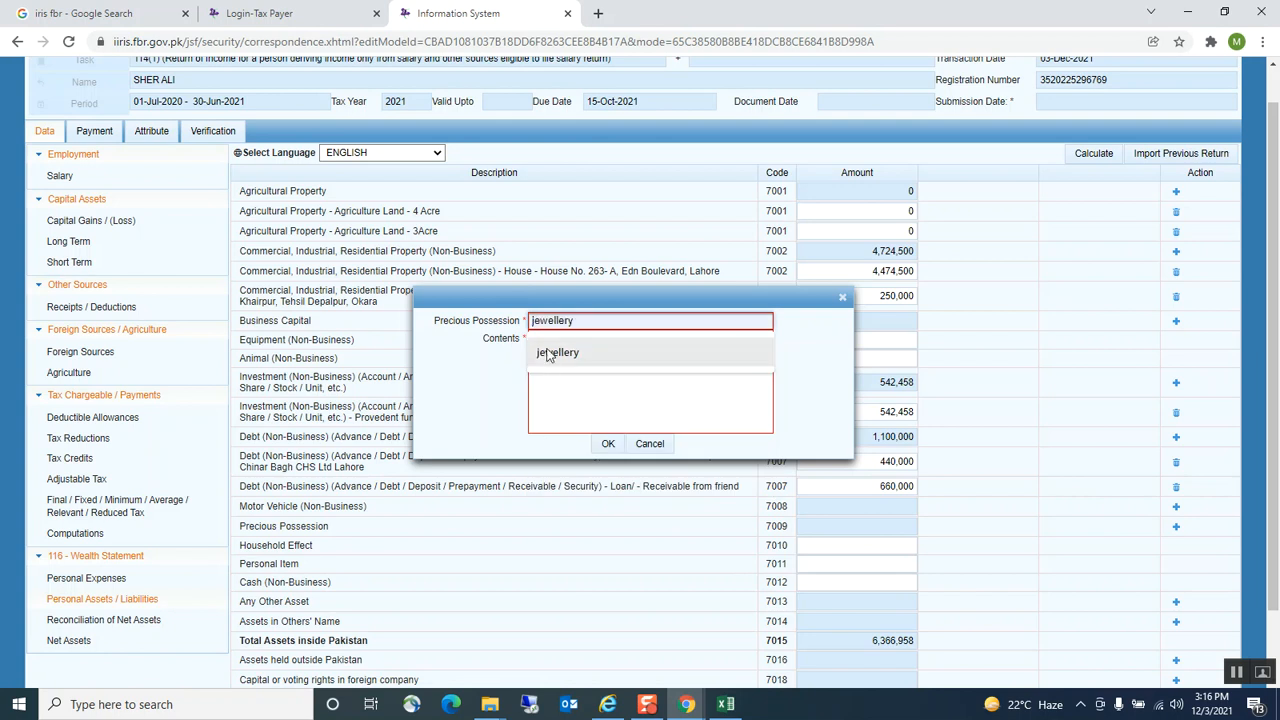
click(548, 354)
click(607, 444)
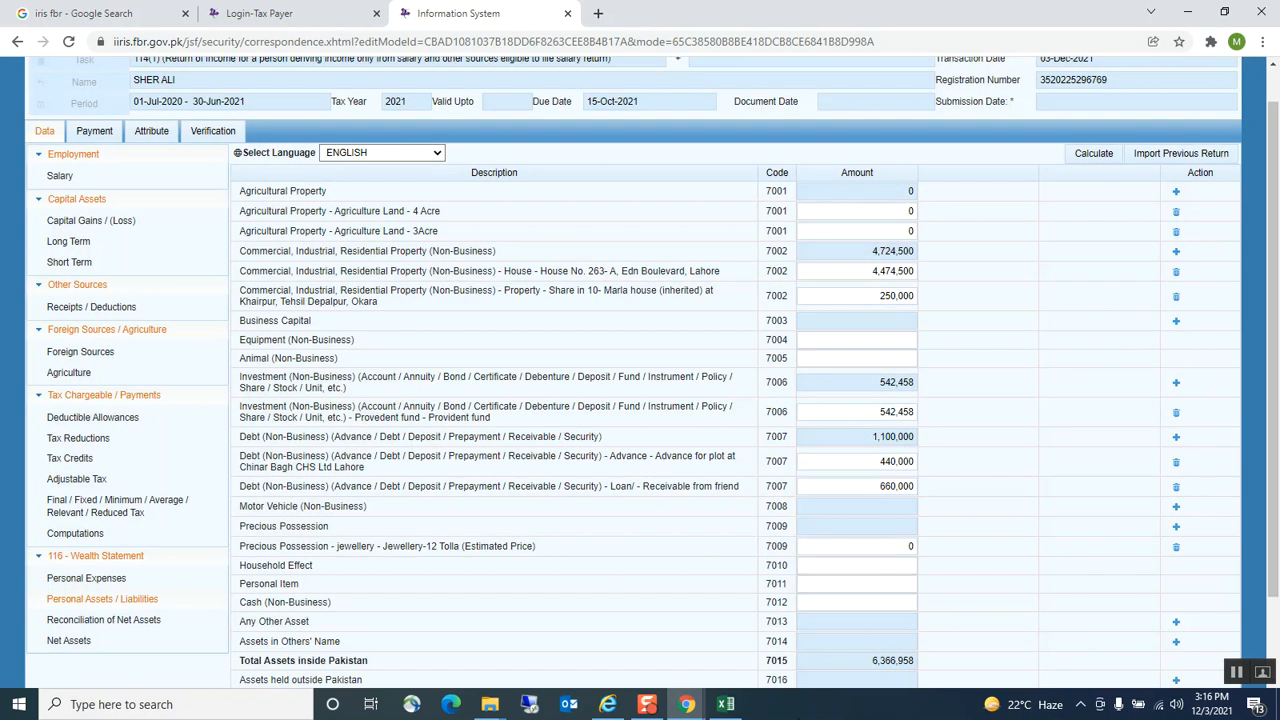
Enter 600,000 from G28 as the jewellery amount
click(725, 705)
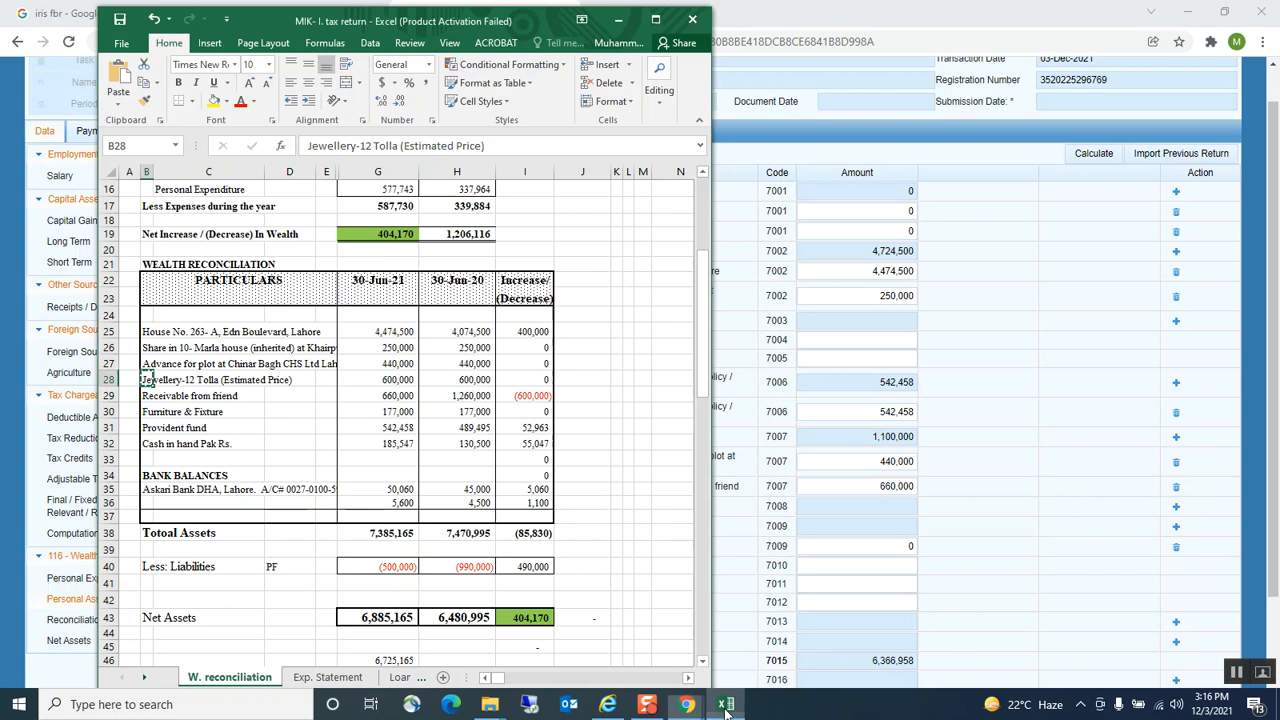
click(378, 384)
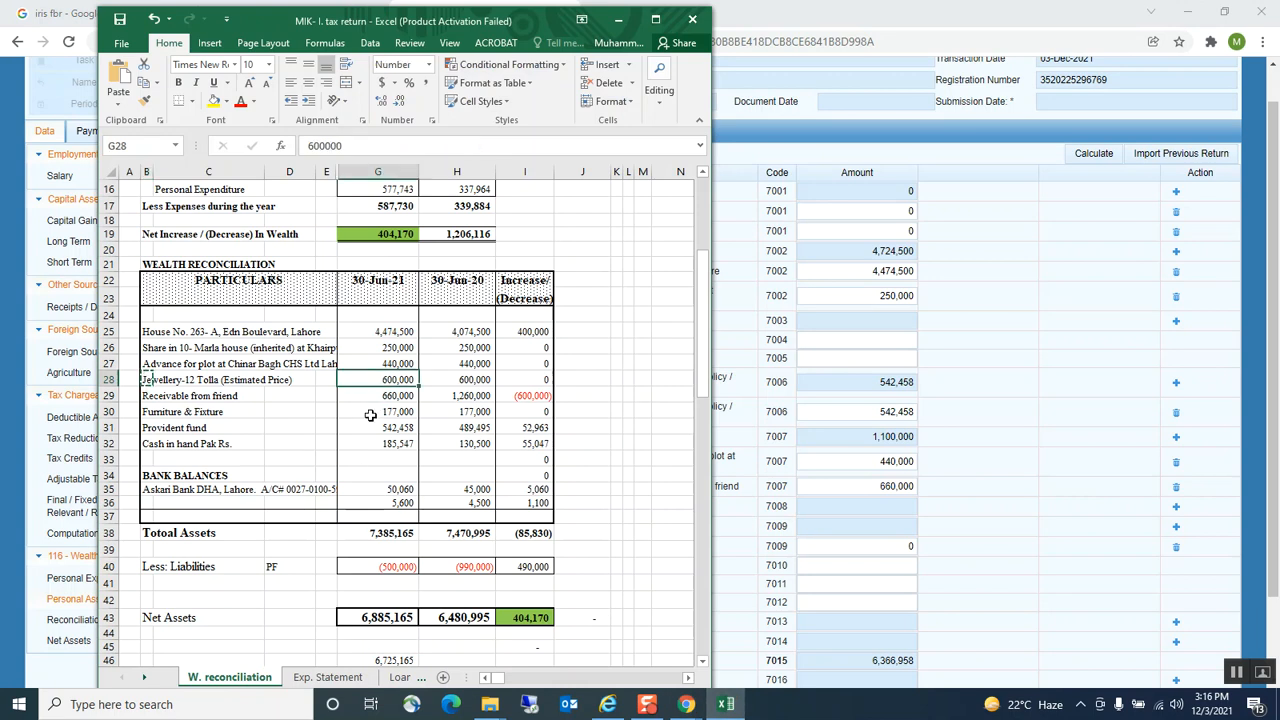
key(ctrl+c)
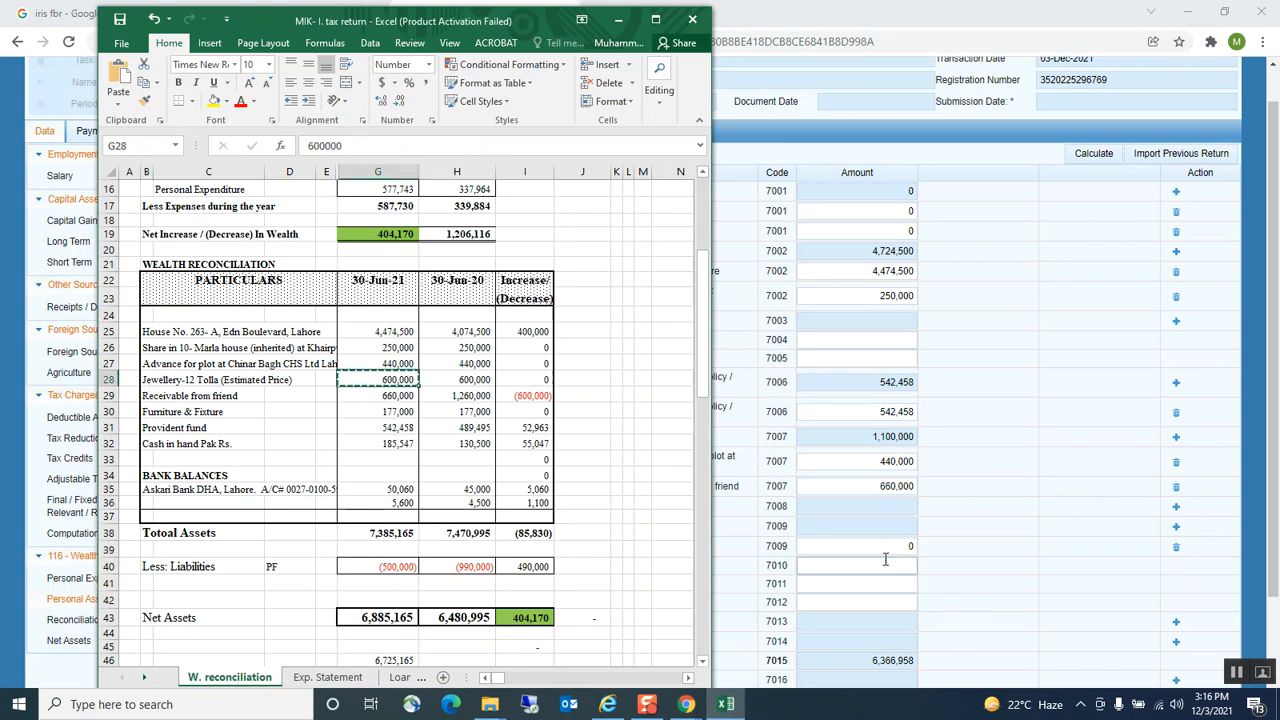
click(885, 561)
click(883, 546)
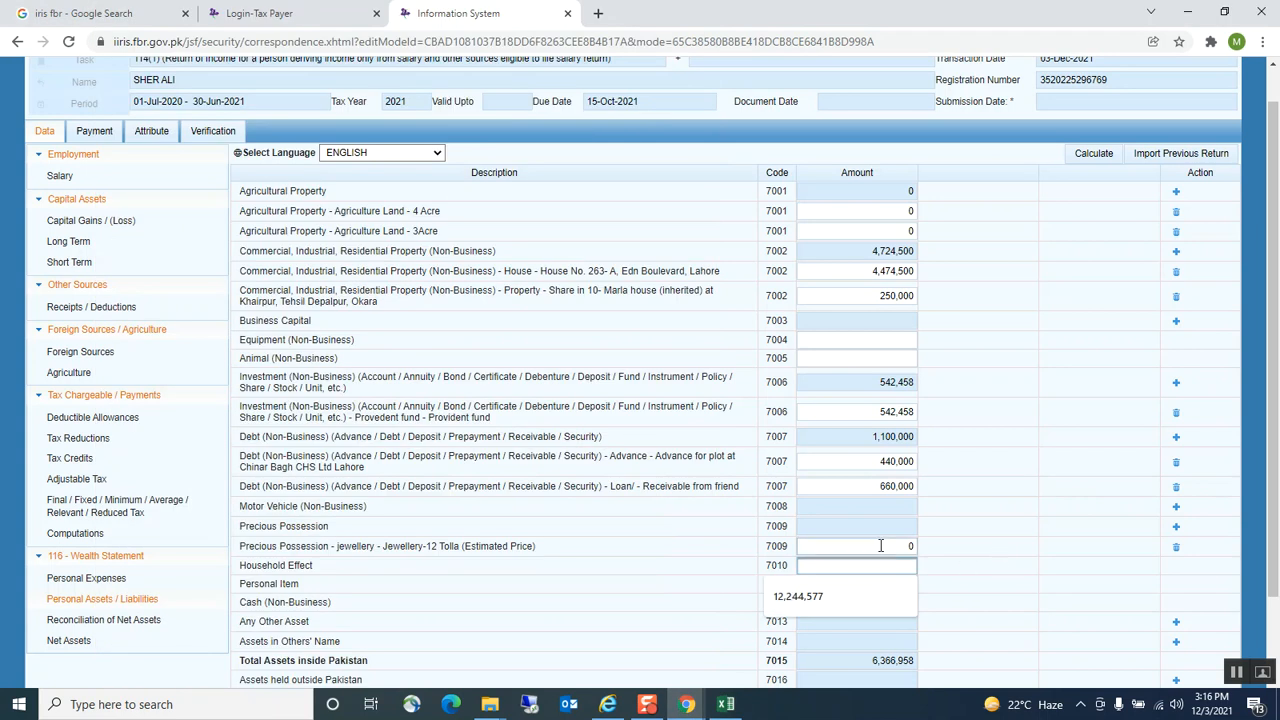
key(ctrl+v)
click(976, 536)
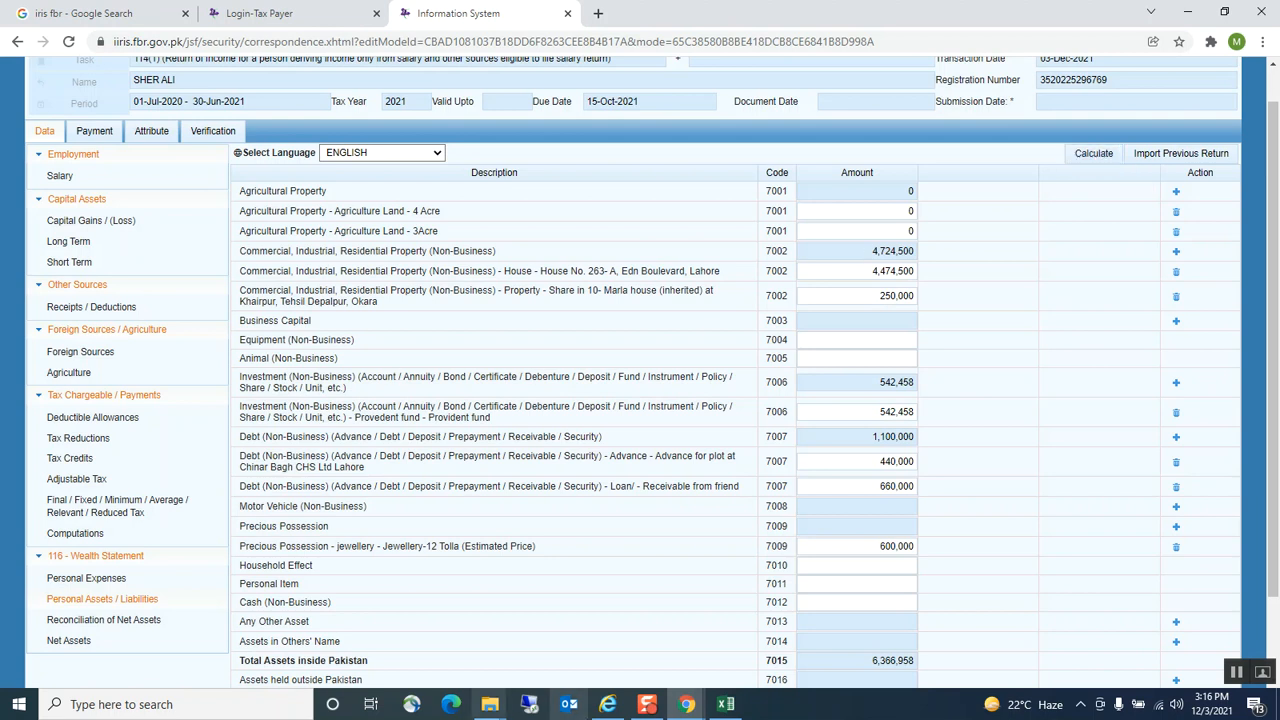
Copy the 177,000 Furniture & Fixture figure and focus the Household Effect amount field
click(726, 704)
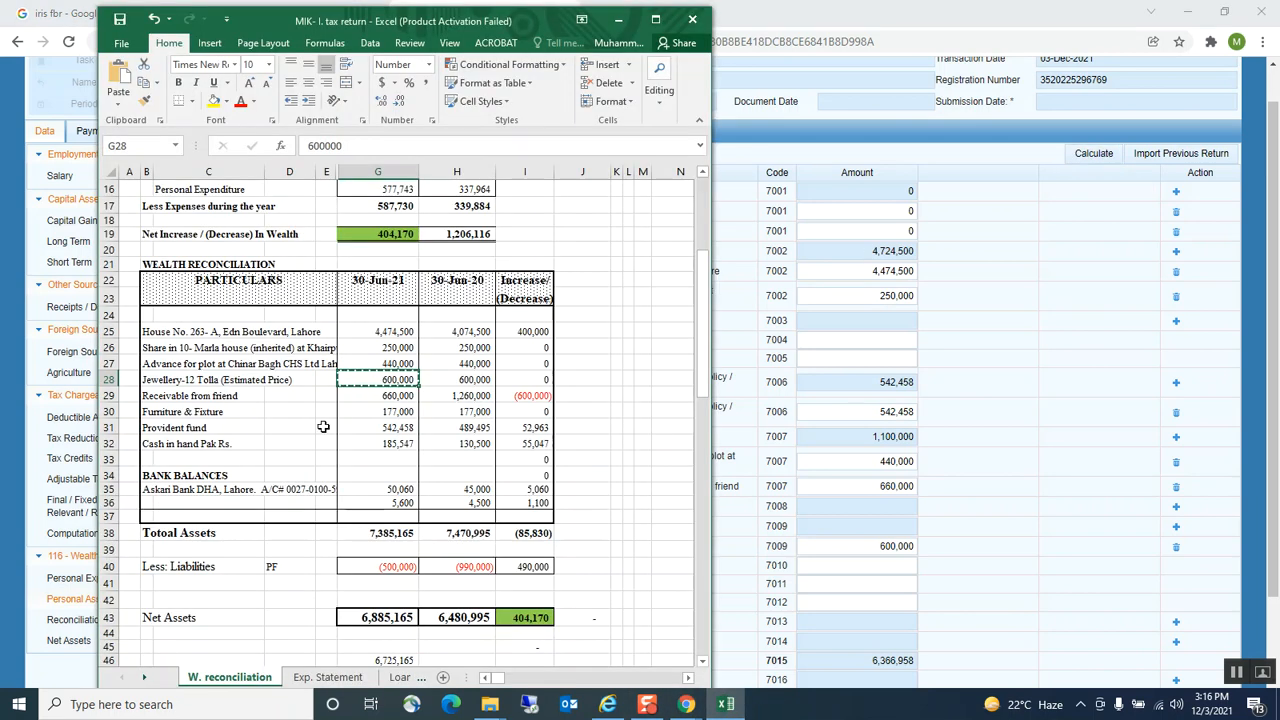
click(178, 397)
click(175, 414)
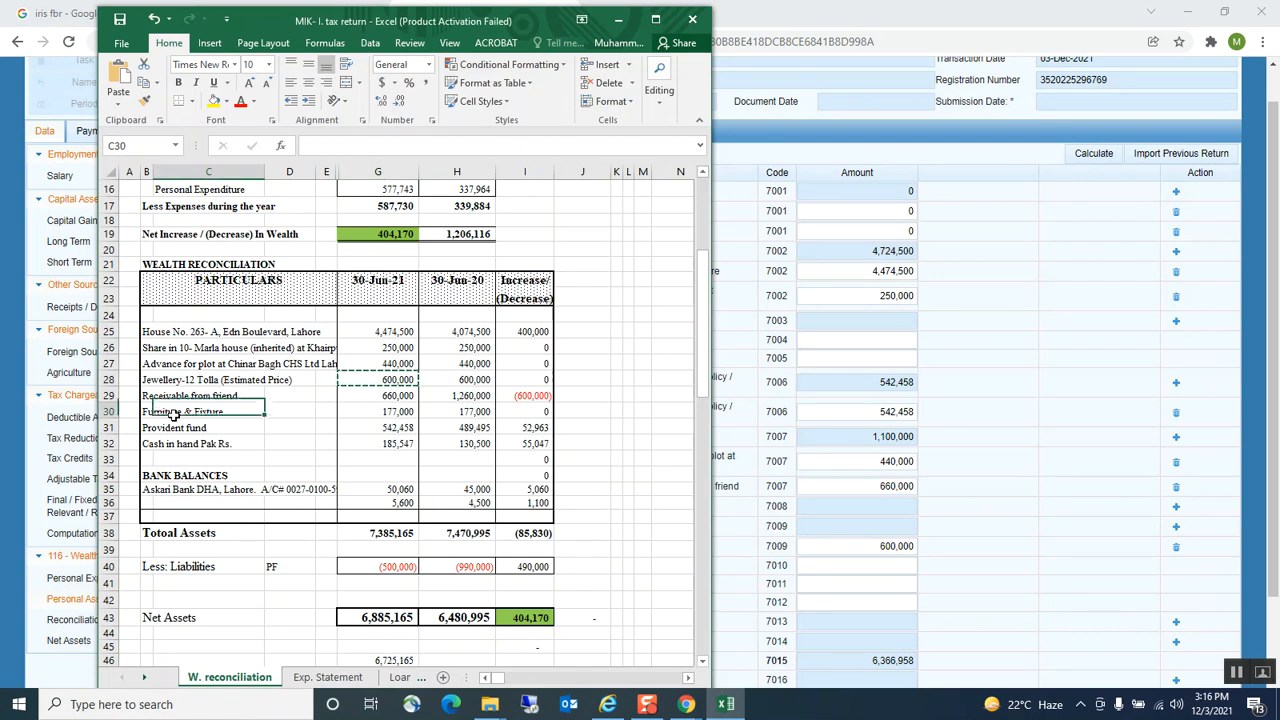
click(368, 410)
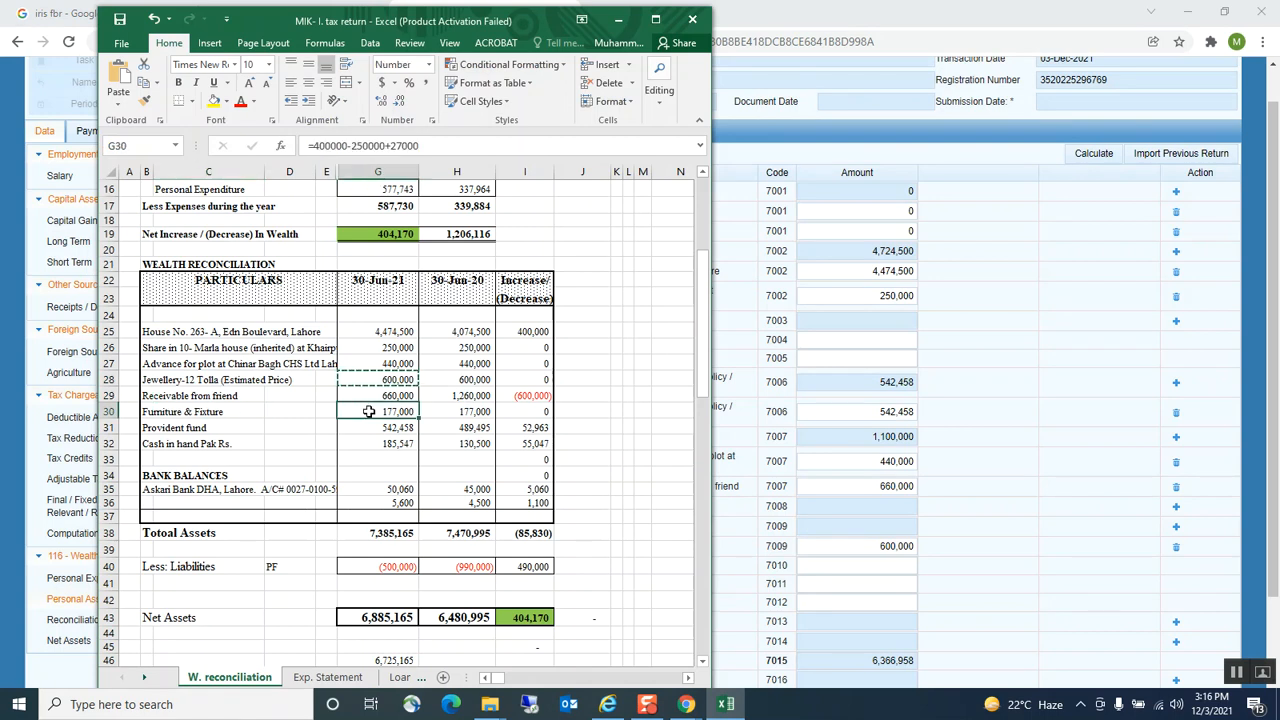
key(ctrl+c)
click(977, 573)
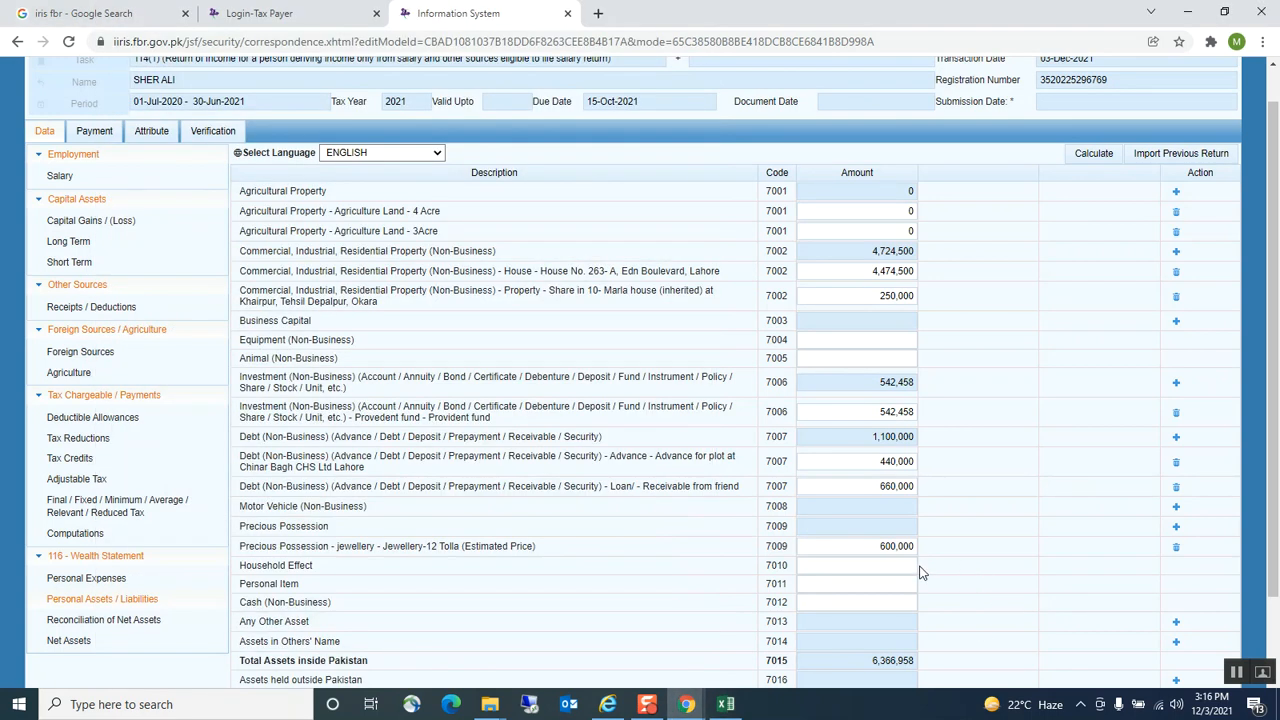
click(907, 567)
Enter 177,000 for Household Effect and 185,547 from the workbook for Cash (Non-Business)
key(ctrl+v)
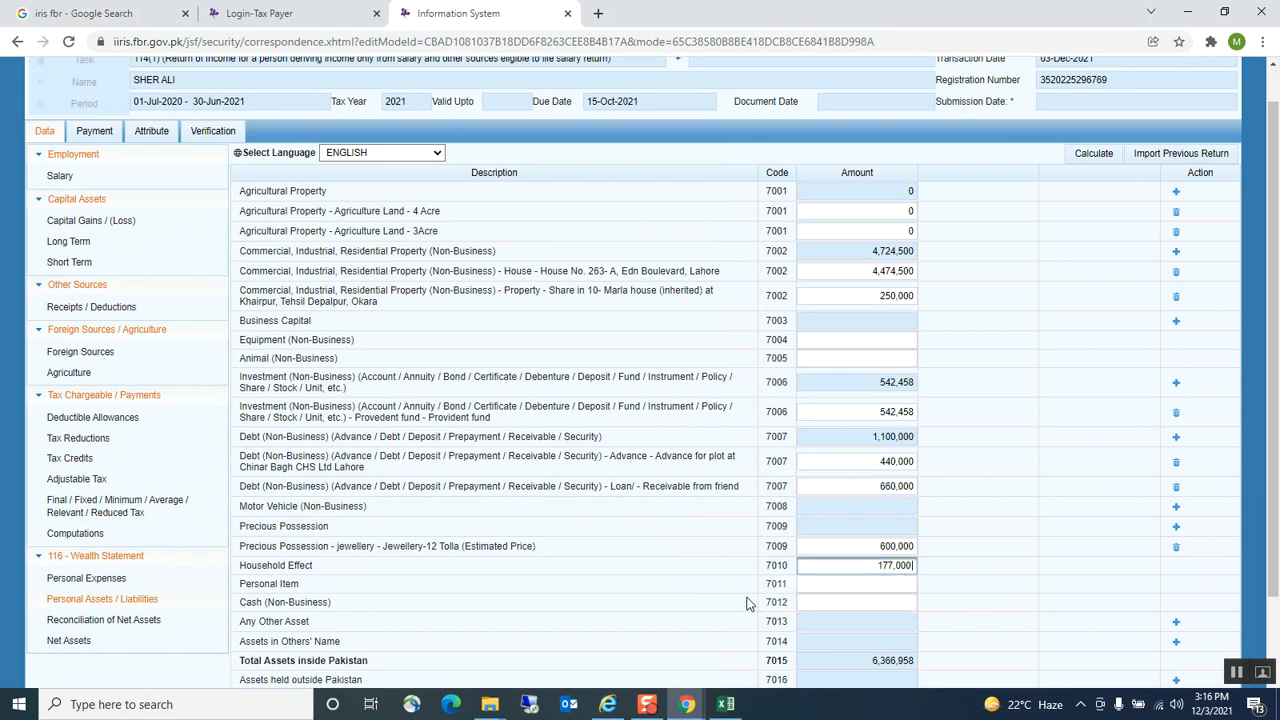
click(726, 705)
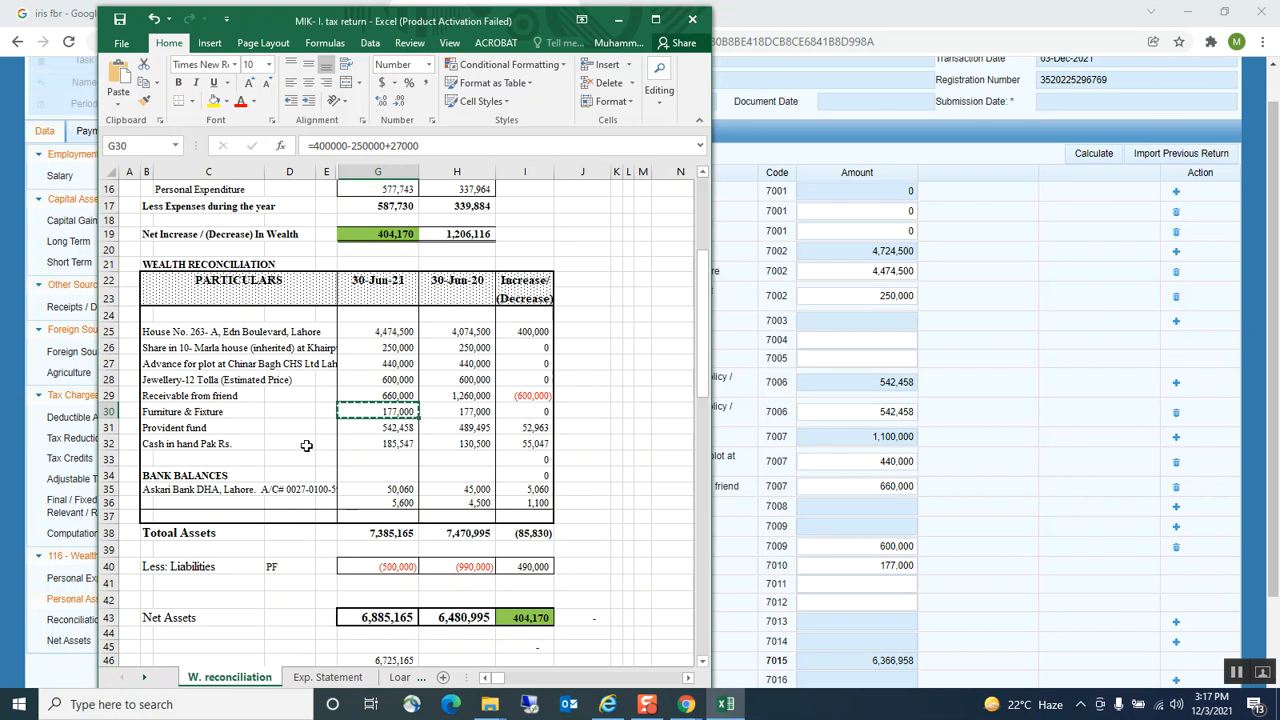
click(400, 444)
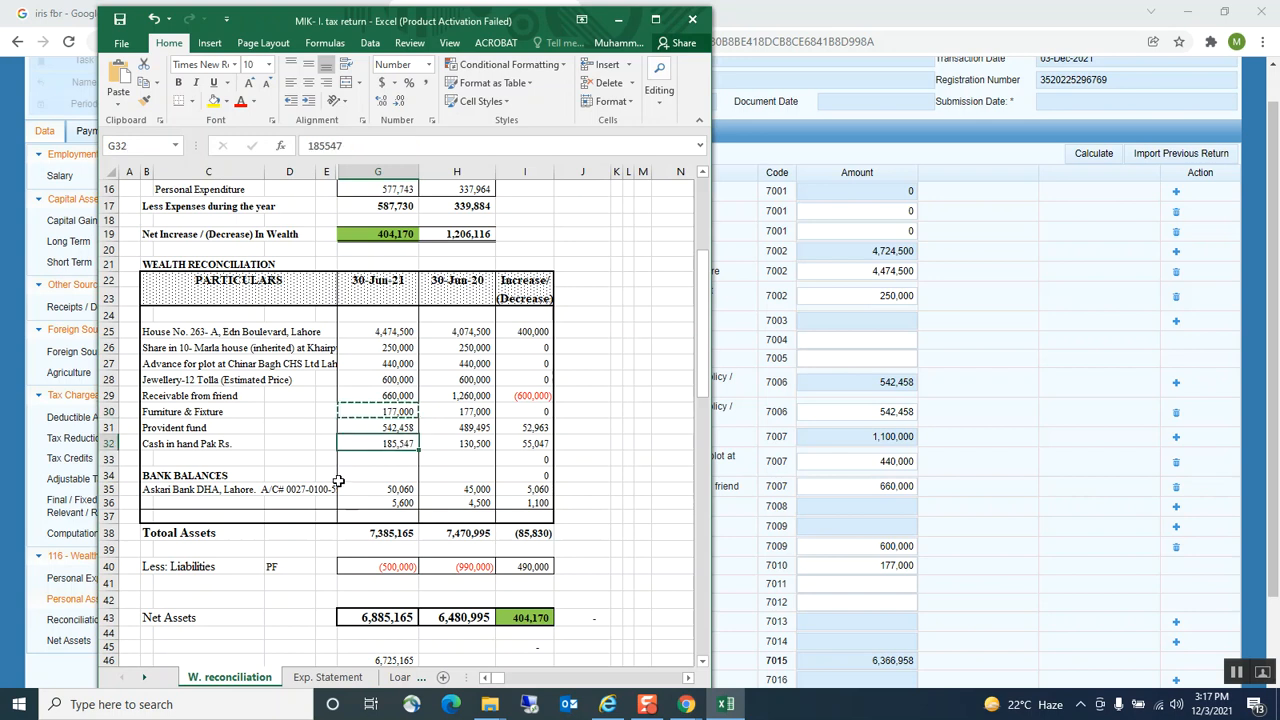
key(ctrl+c)
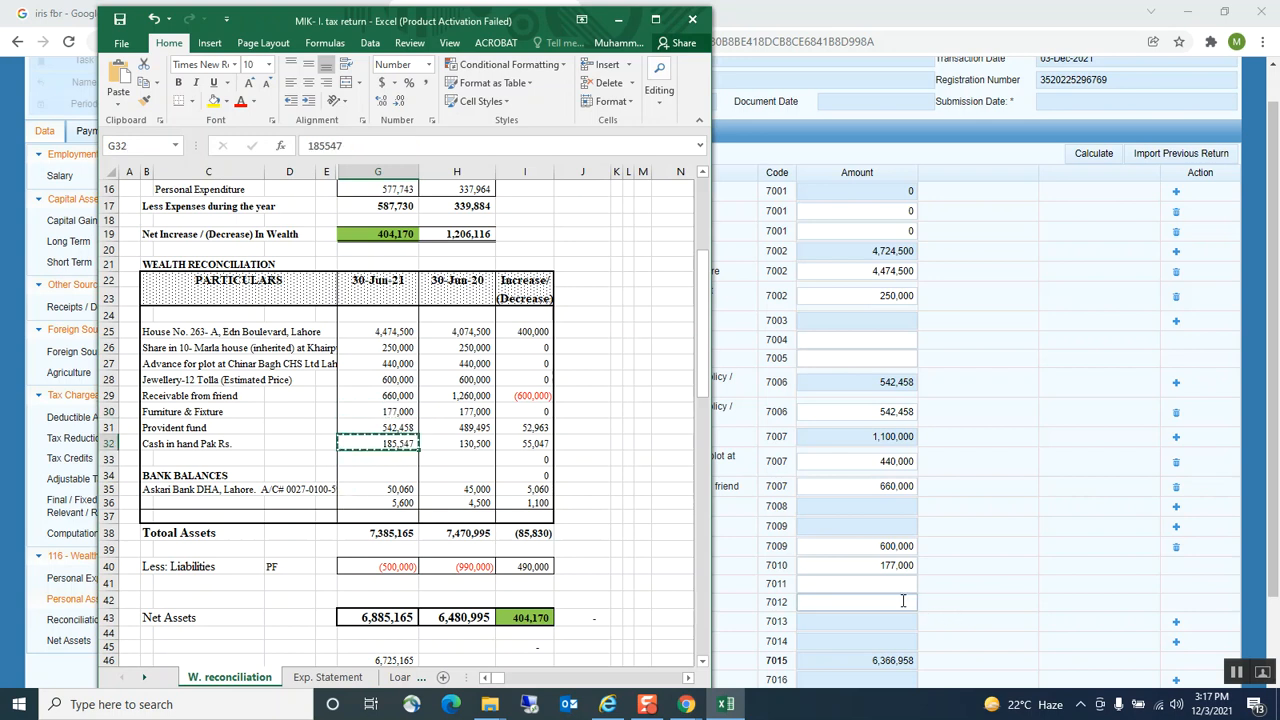
click(899, 602)
key(ctrl+v)
click(754, 606)
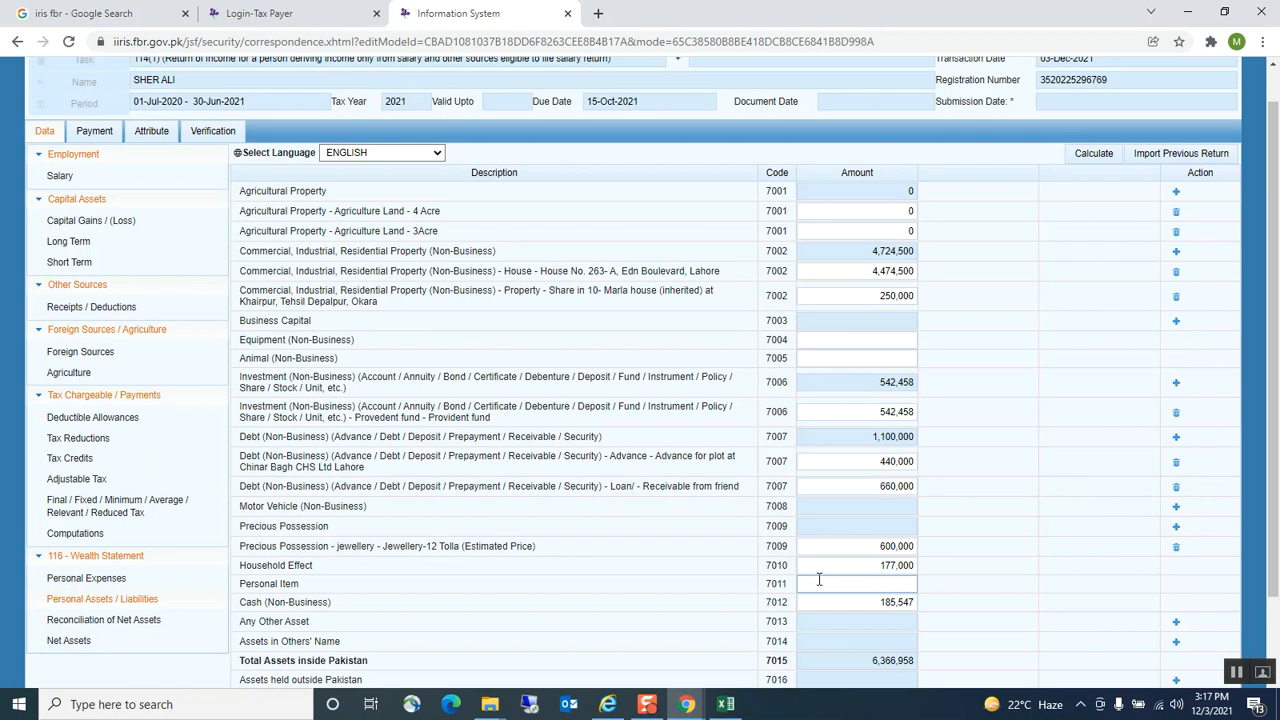
Commit the cash amount and recalculate, giving Precious Possession 600,000 and Total Assets 7,329,505
click(845, 604)
click(1090, 152)
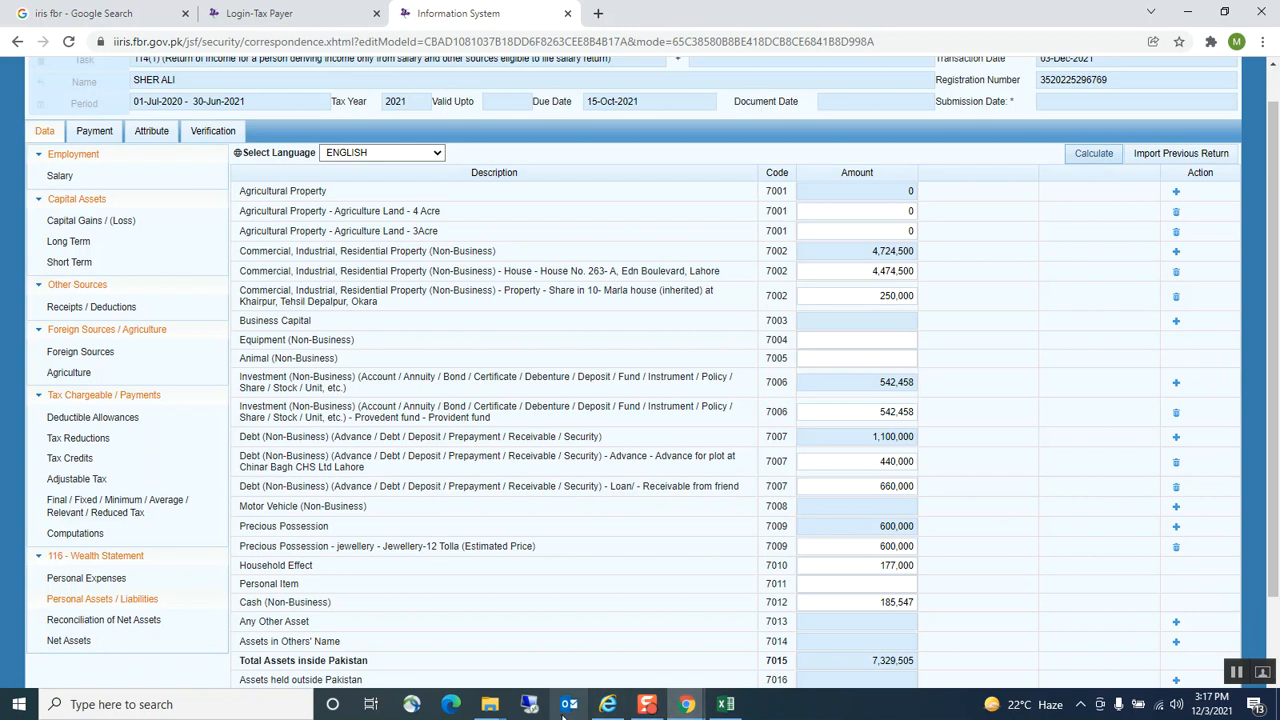
click(720, 710)
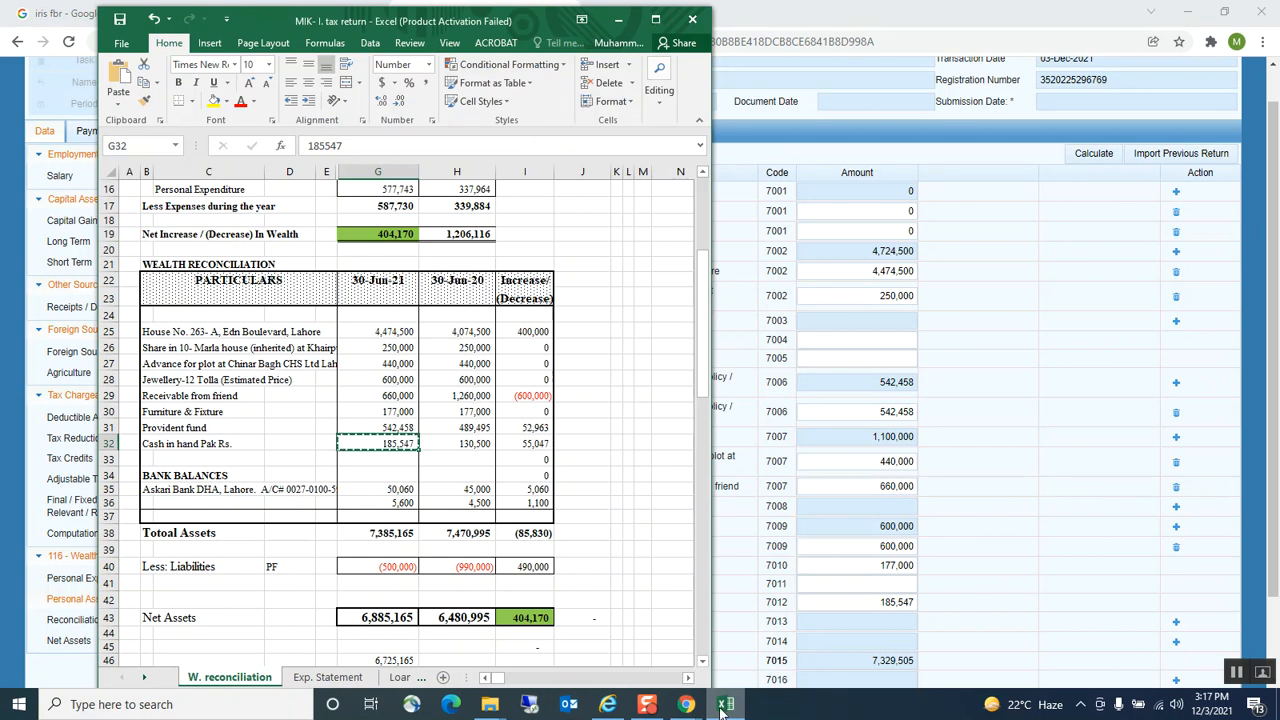
click(1010, 425)
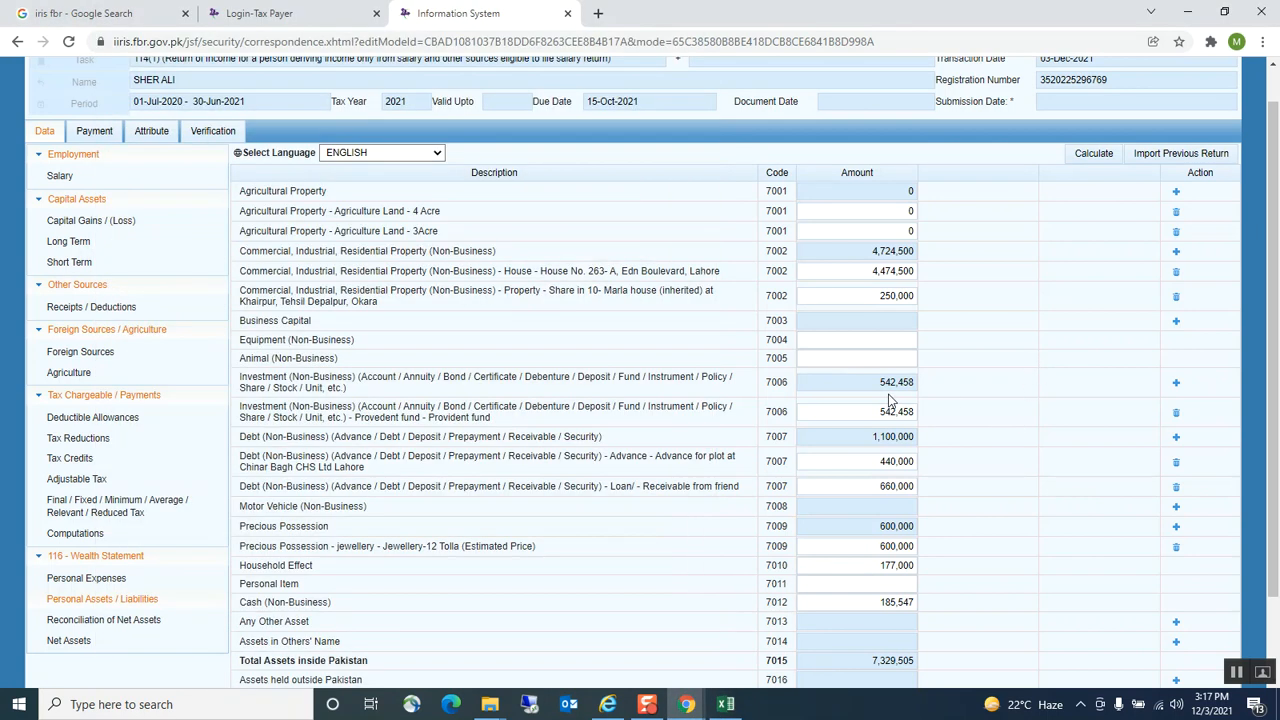
Add another 7006 investment entry with Bank Account as its type
click(1176, 383)
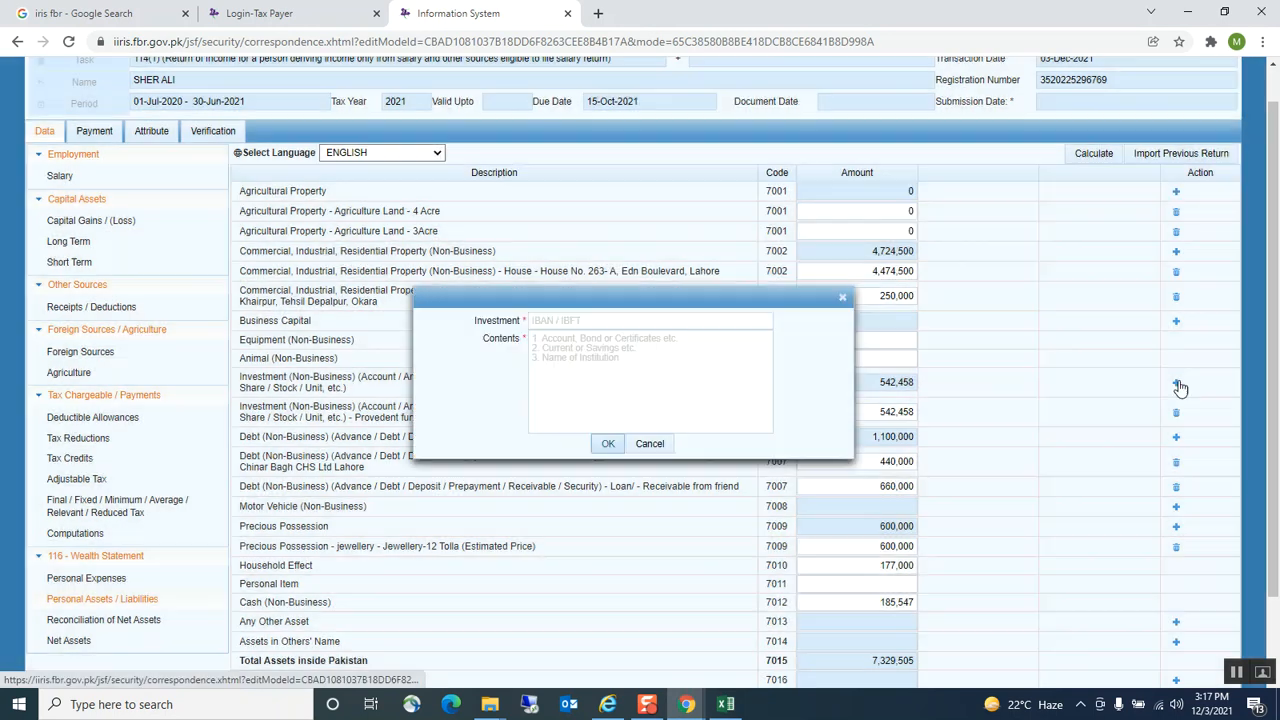
click(543, 320)
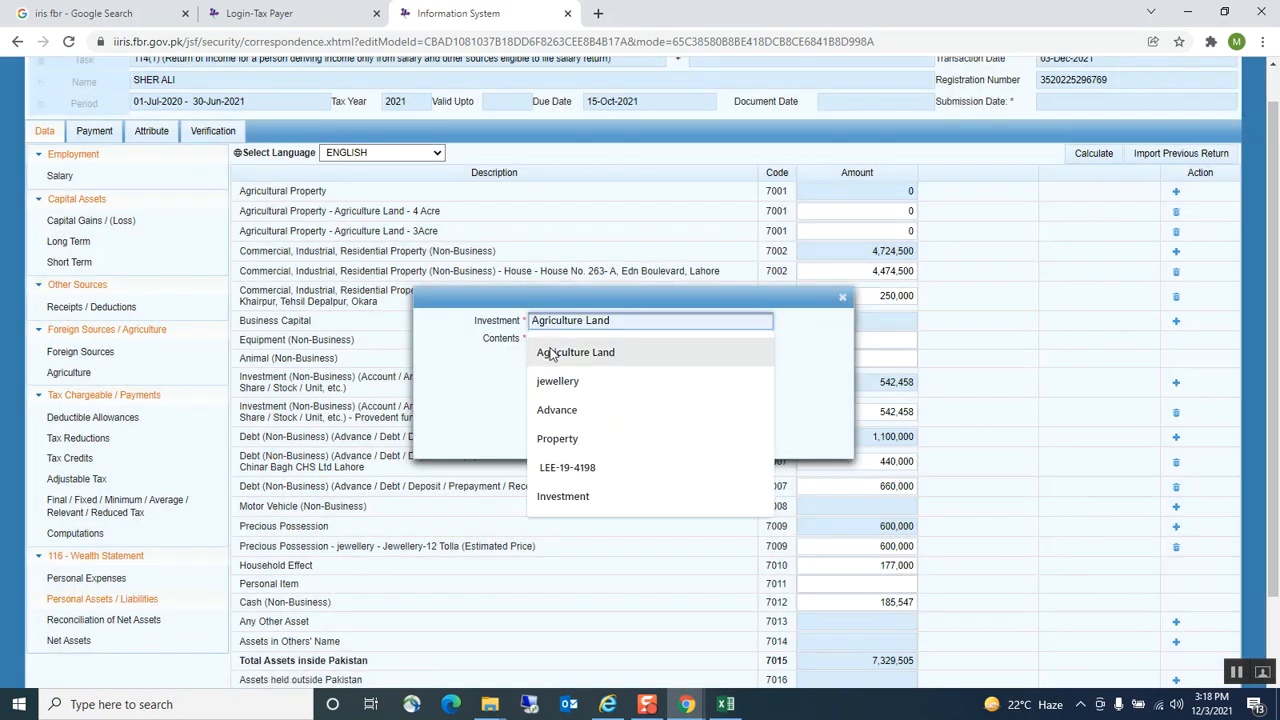
text(Bank Account)
click(558, 352)
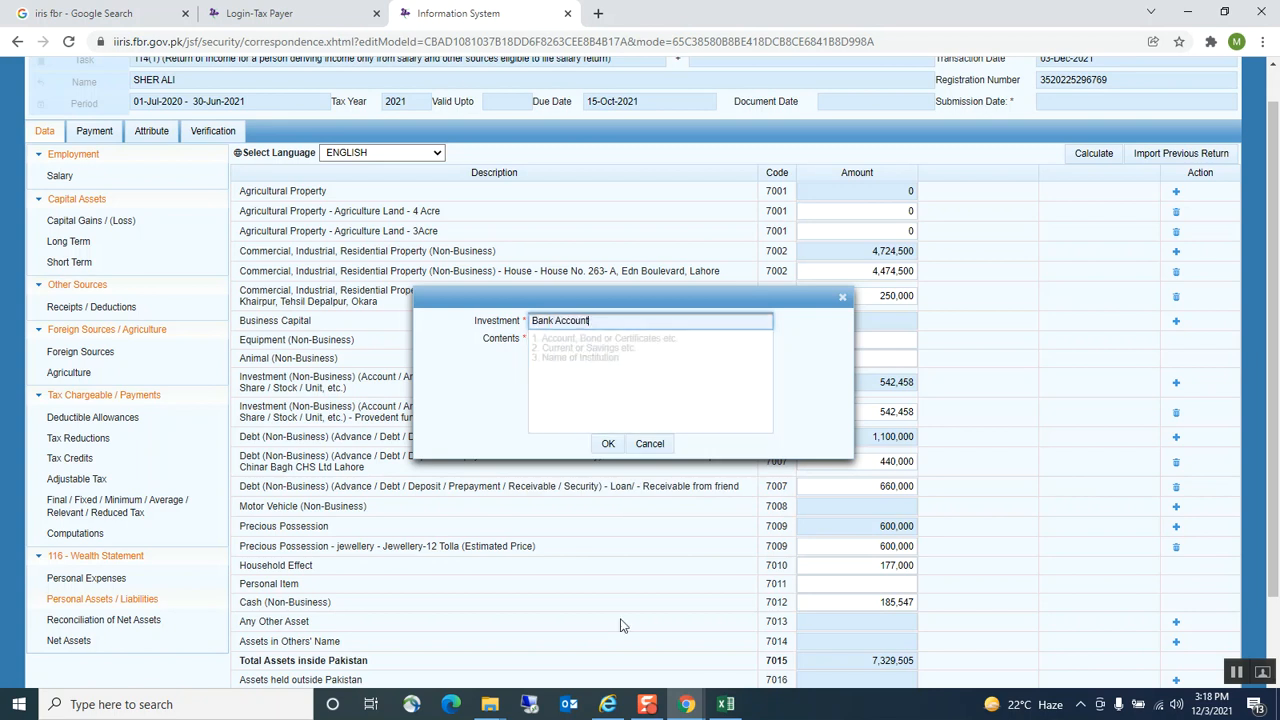
Fill its contents with the Askari Bank DHA, Lahore description from the workbook
click(726, 704)
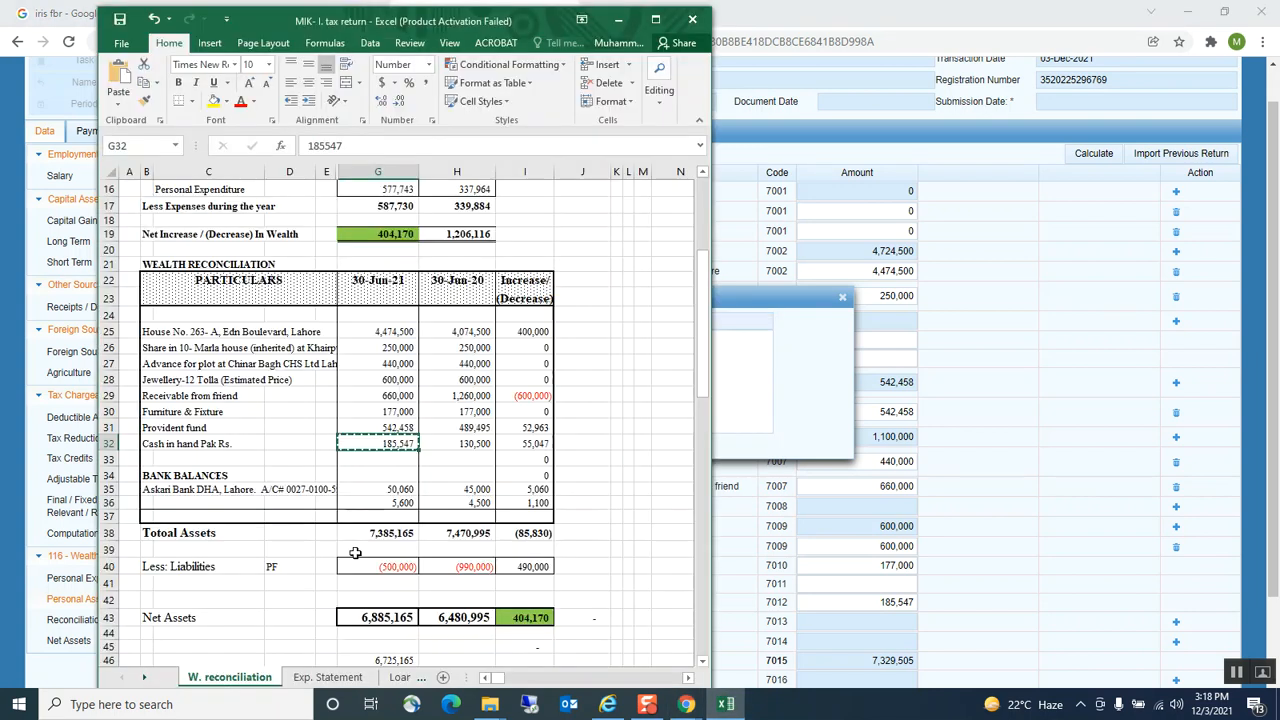
click(148, 490)
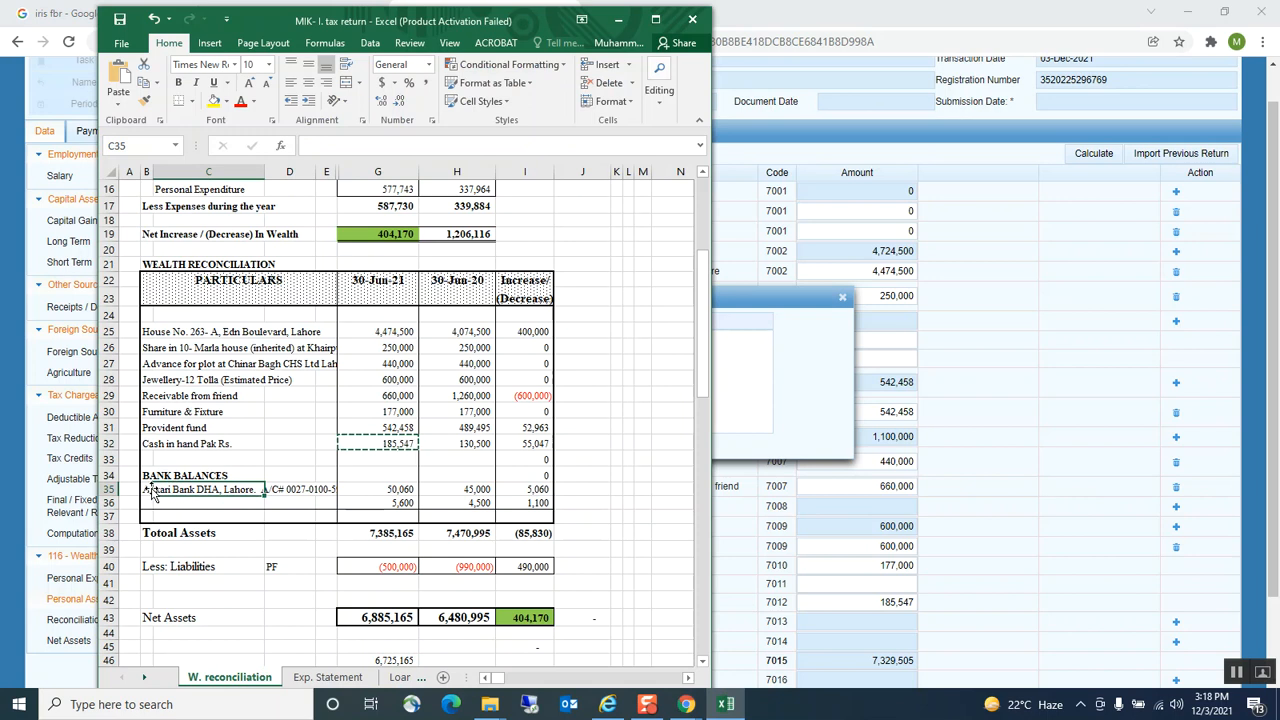
click(150, 479)
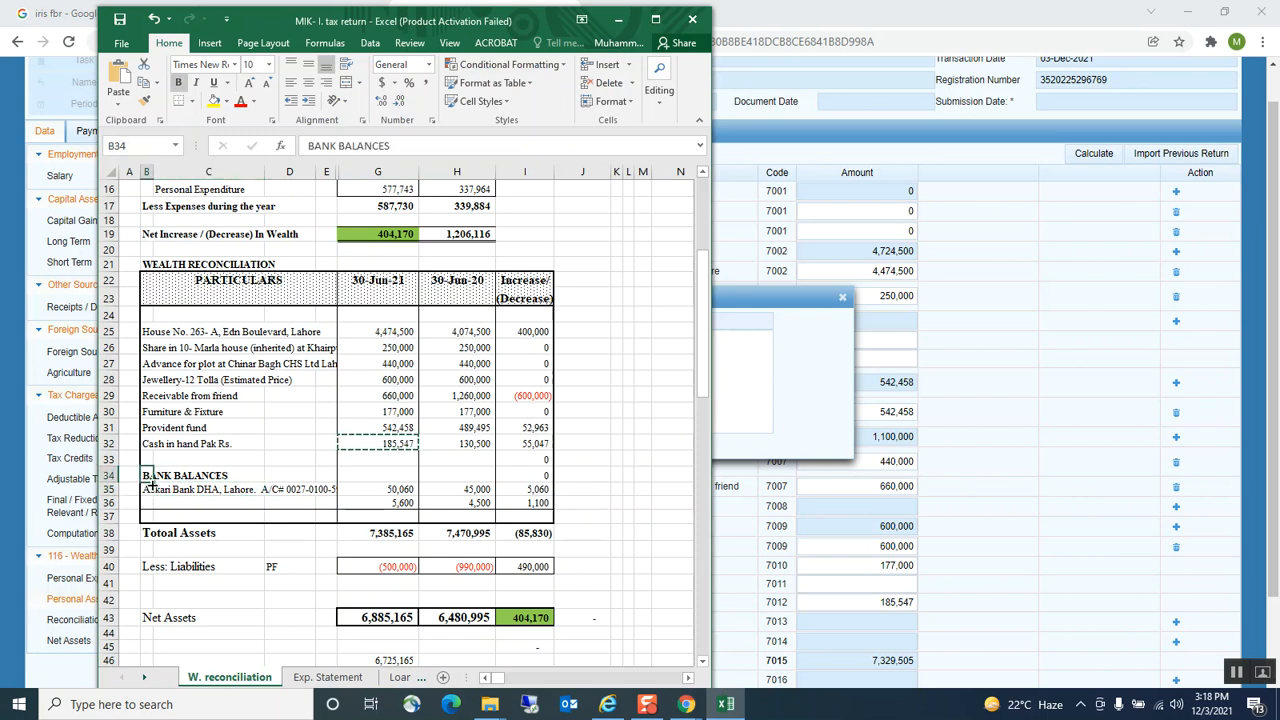
click(149, 489)
key(Escape)
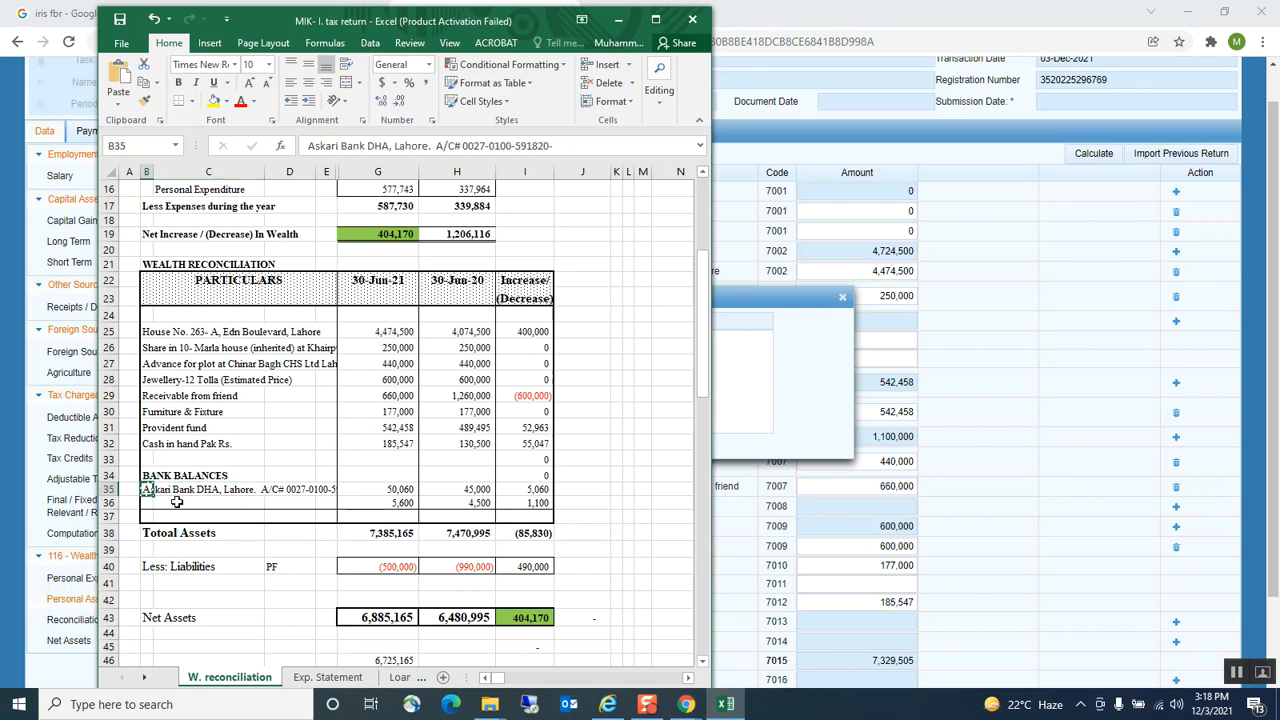
click(726, 704)
click(569, 362)
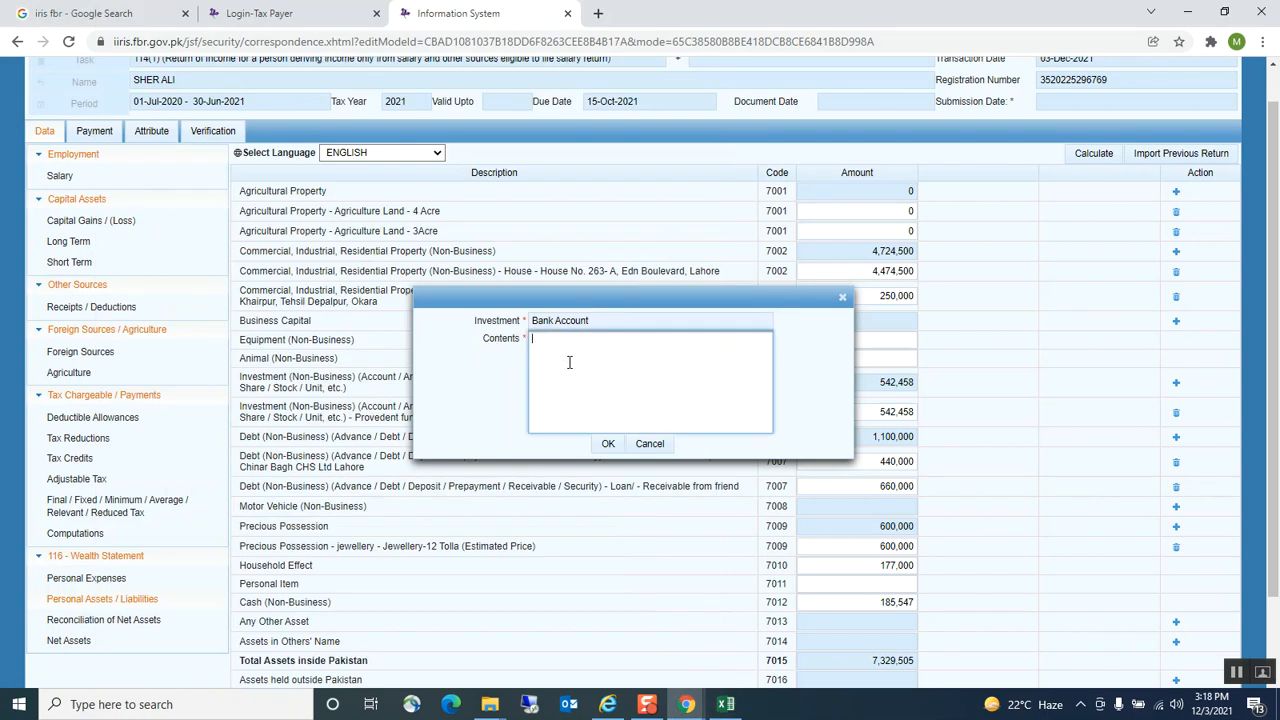
key(ctrl+v)
click(612, 444)
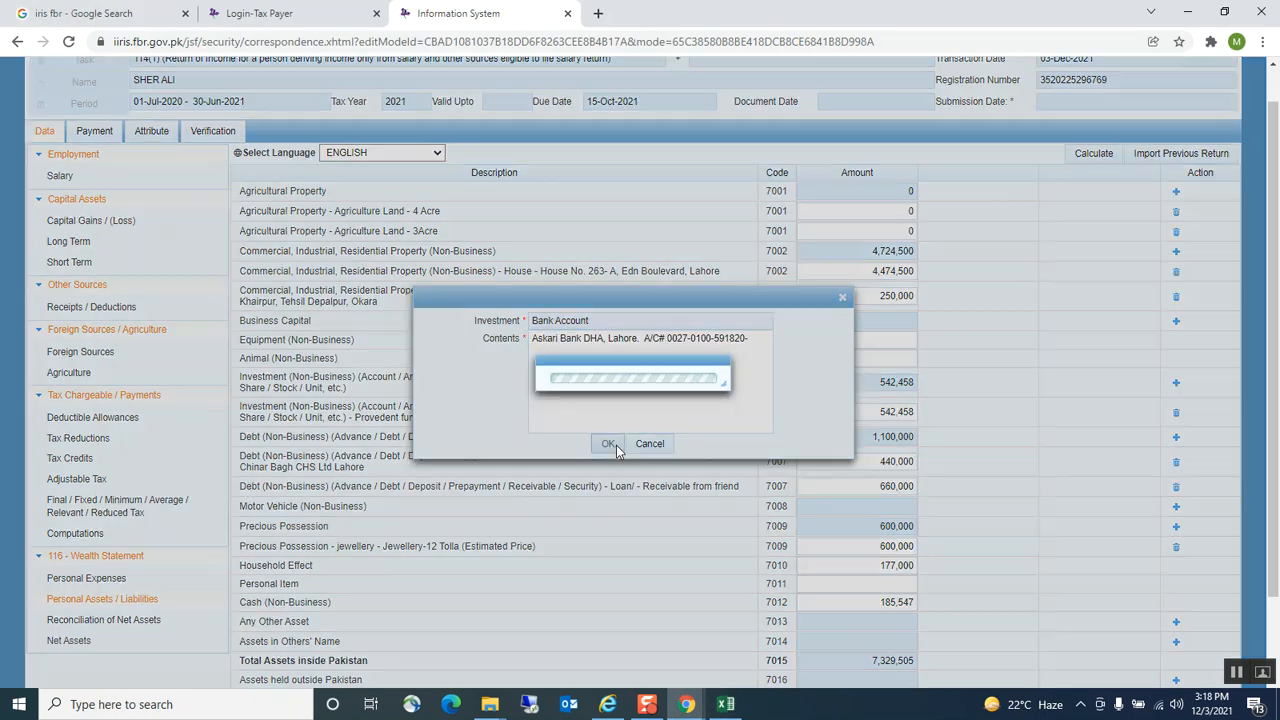
Enter the 55,060 bank balance as the row's amount and recalculate totals
click(837, 411)
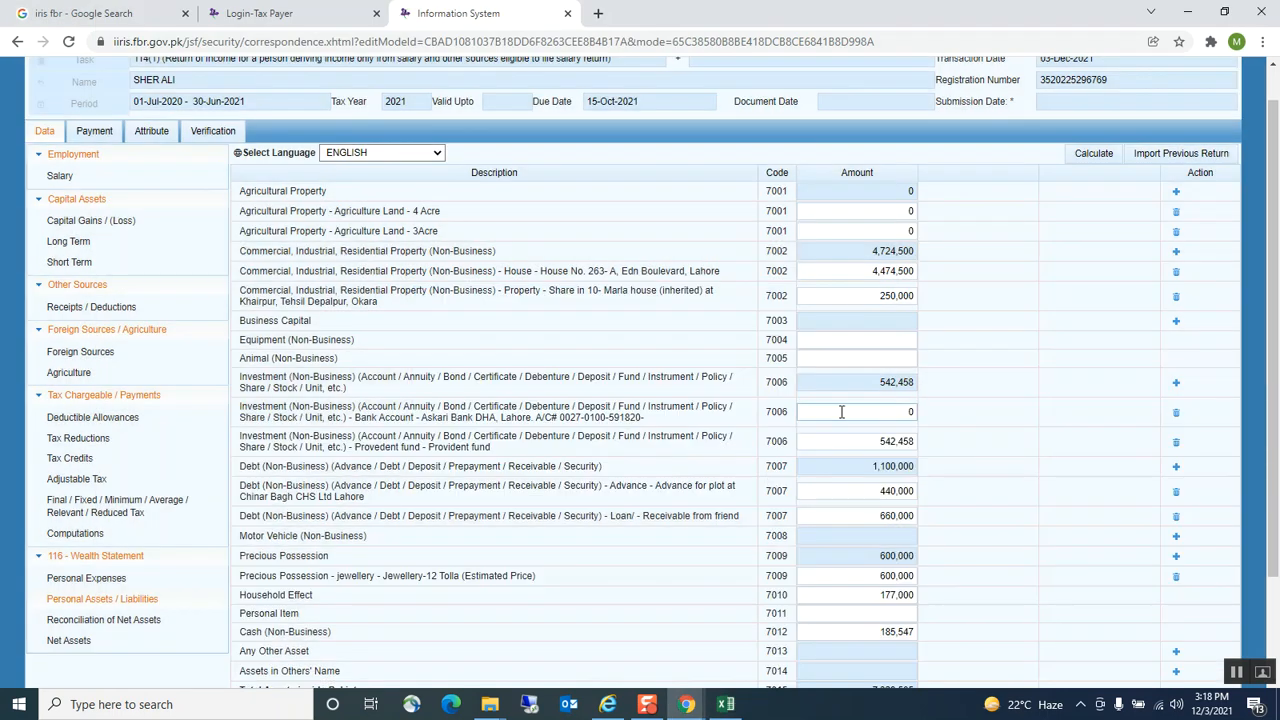
click(726, 704)
click(408, 490)
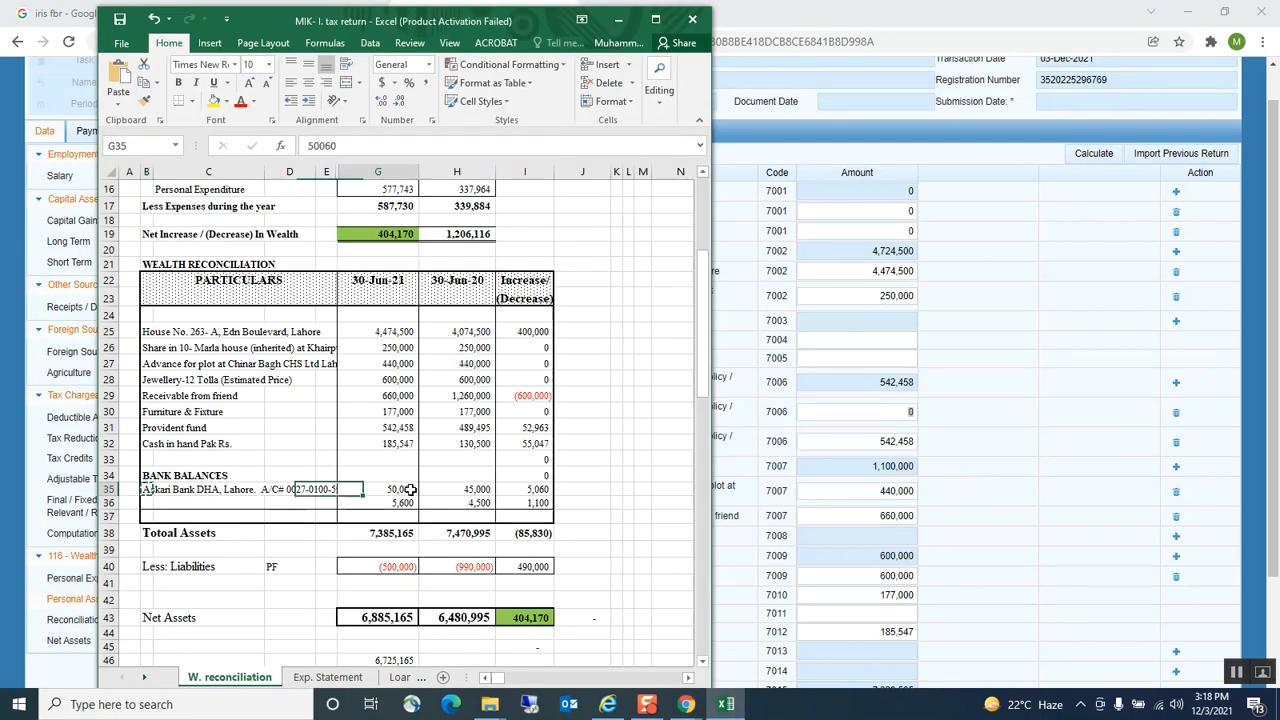
key(ctrl+c)
click(870, 411)
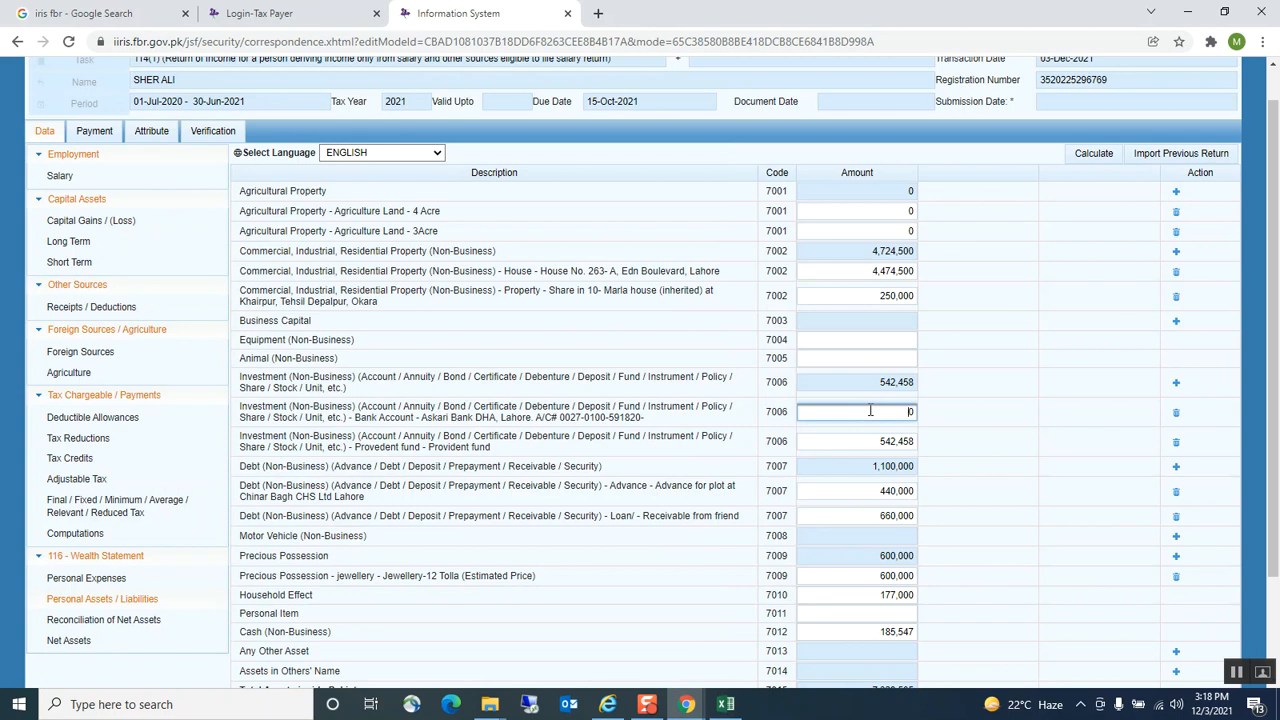
key(ctrl+v)
key(Delete)
click(743, 437)
Recalculate and select the portal's Total Assets figure 7,384,565
click(1093, 153)
scroll(1037, 420, down, 1)
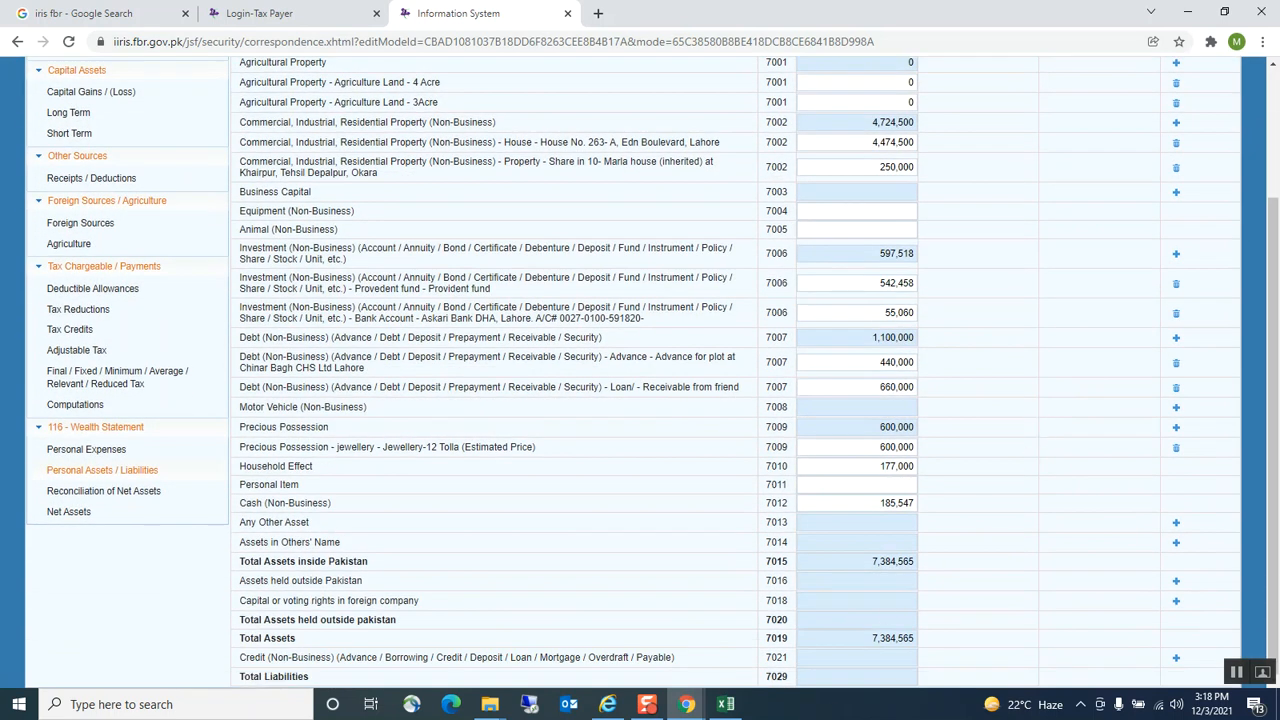
click(725, 704)
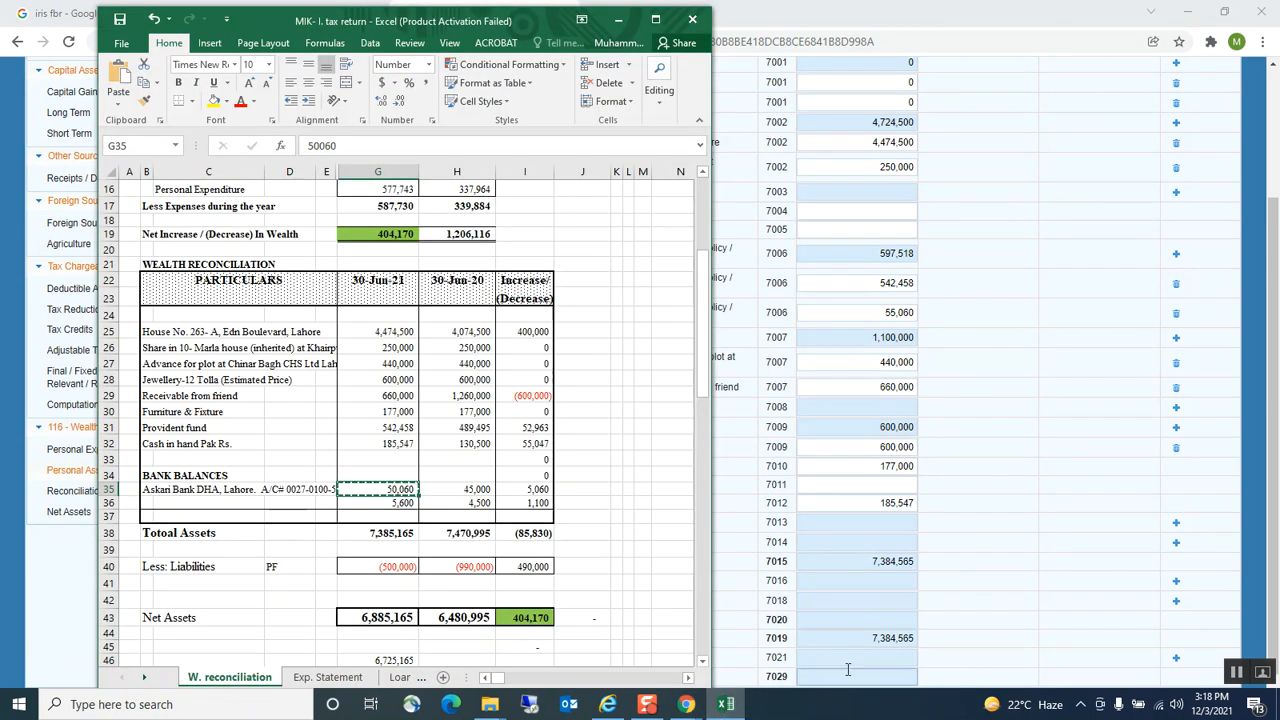
click(880, 638)
drag(870, 638, 980, 643)
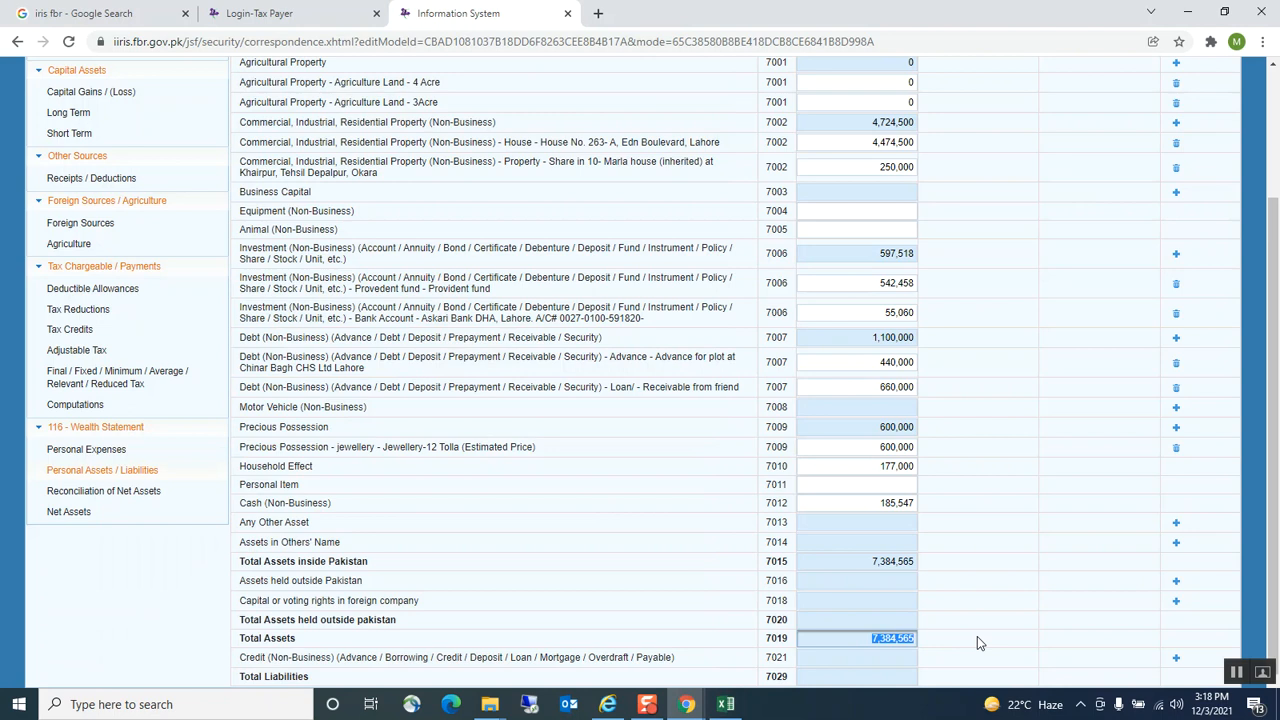
click(629, 586)
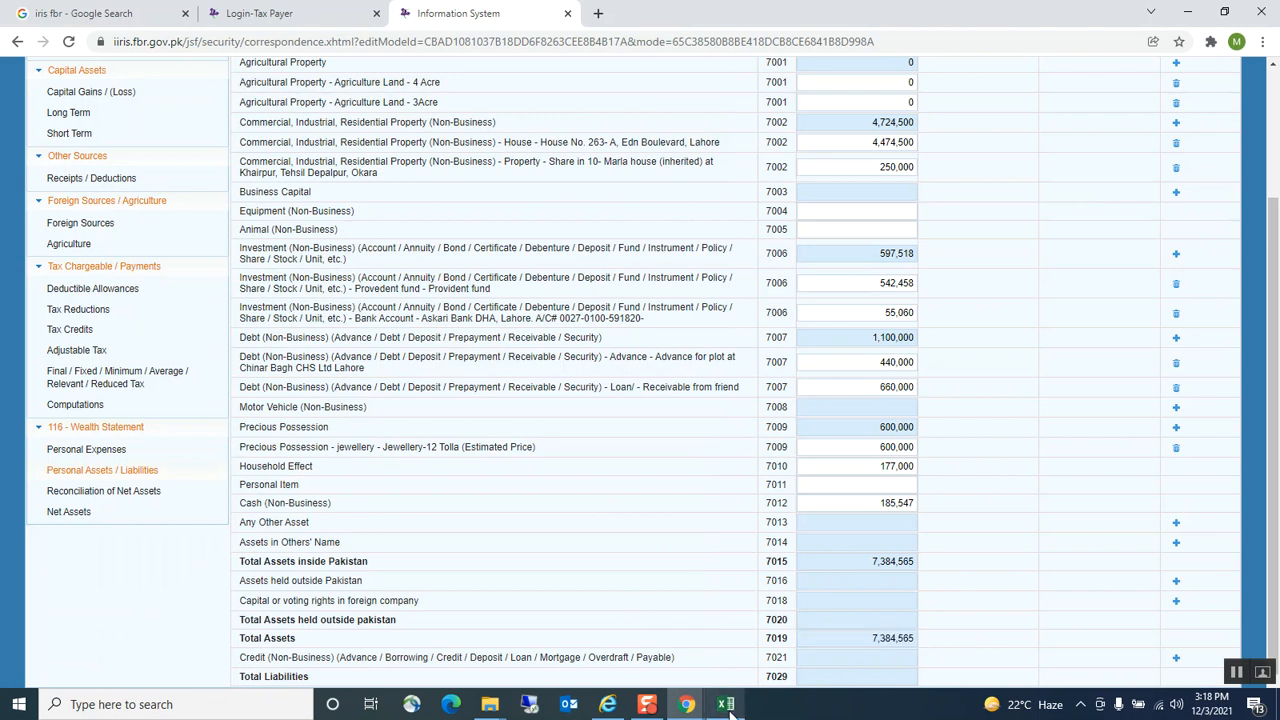
Paste 7,384,565 into G46 and compute G38 minus G46 in G48, showing a 600 gap
click(727, 704)
click(370, 647)
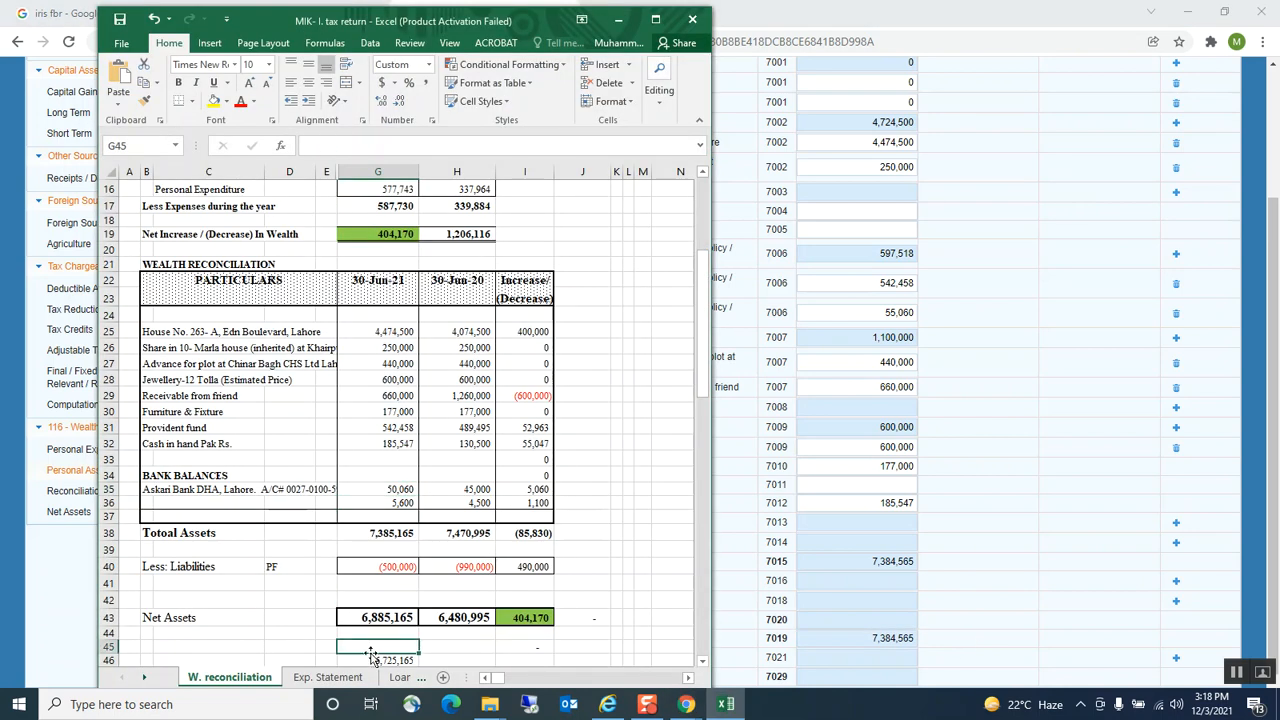
scroll(370, 655, down, 1)
click(380, 613)
key(ctrl+v)
click(344, 640)
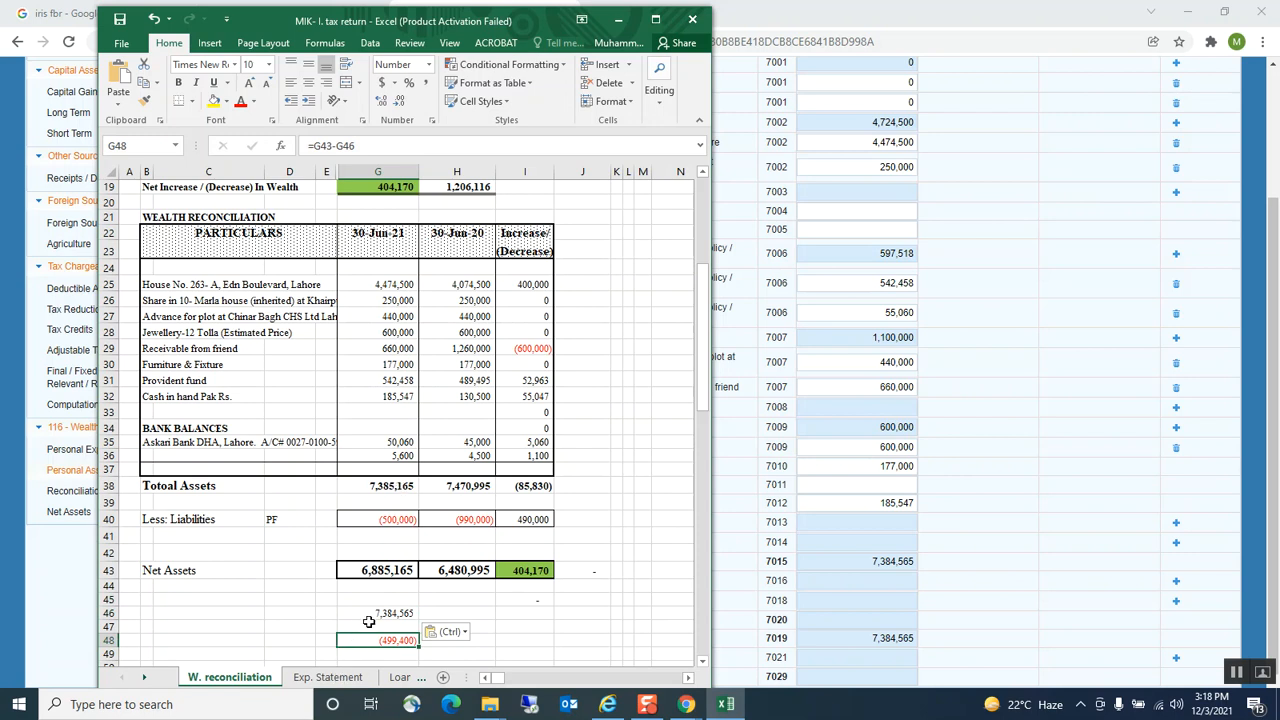
text(=)
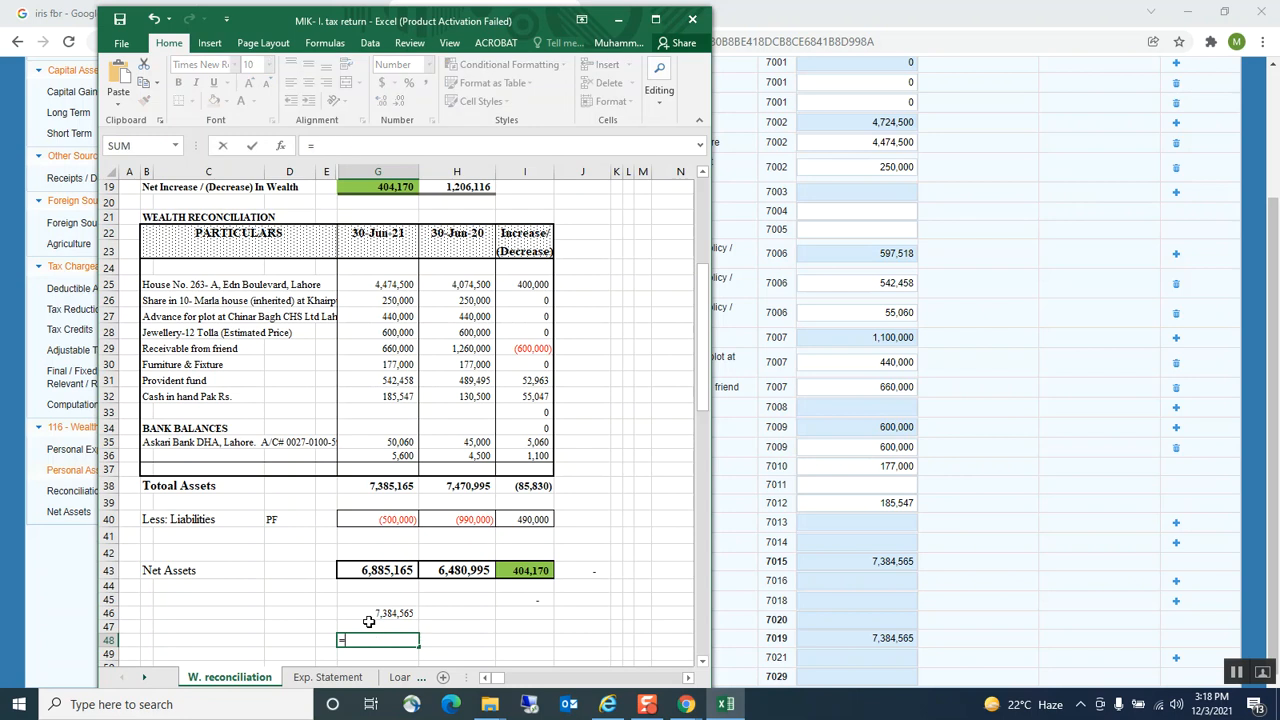
click(374, 484)
text(-)
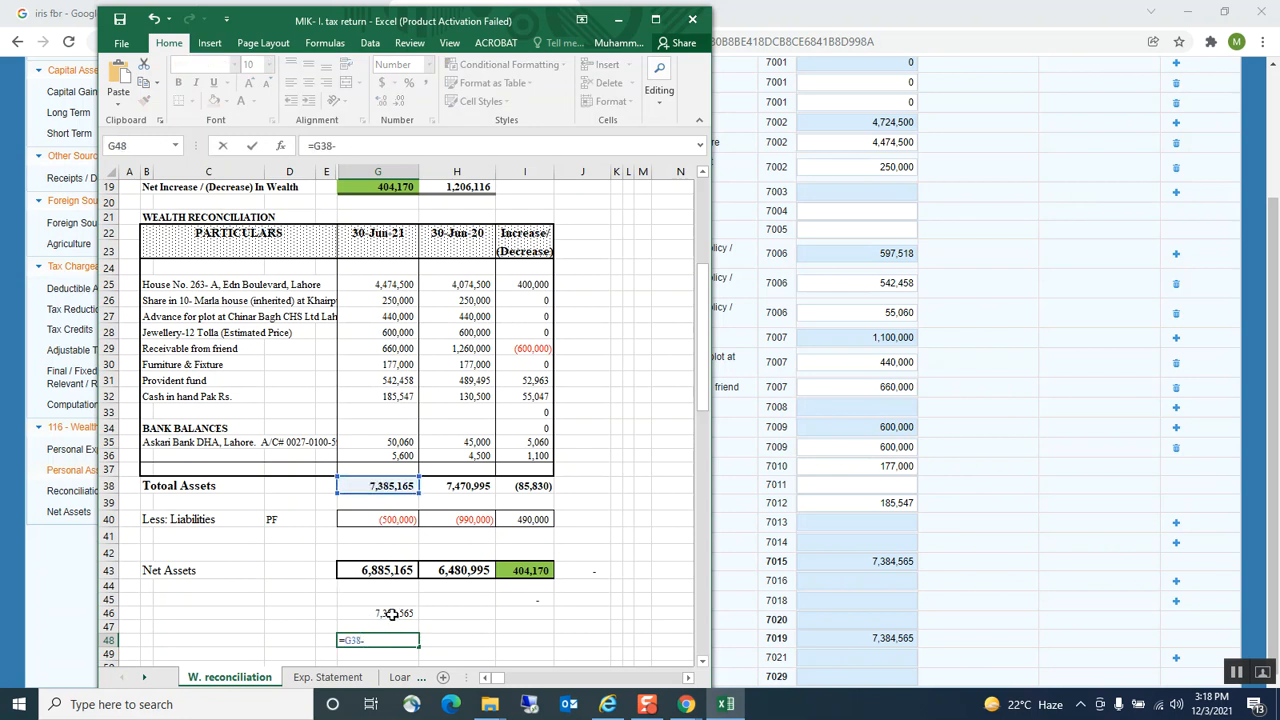
click(390, 614)
key(Return)
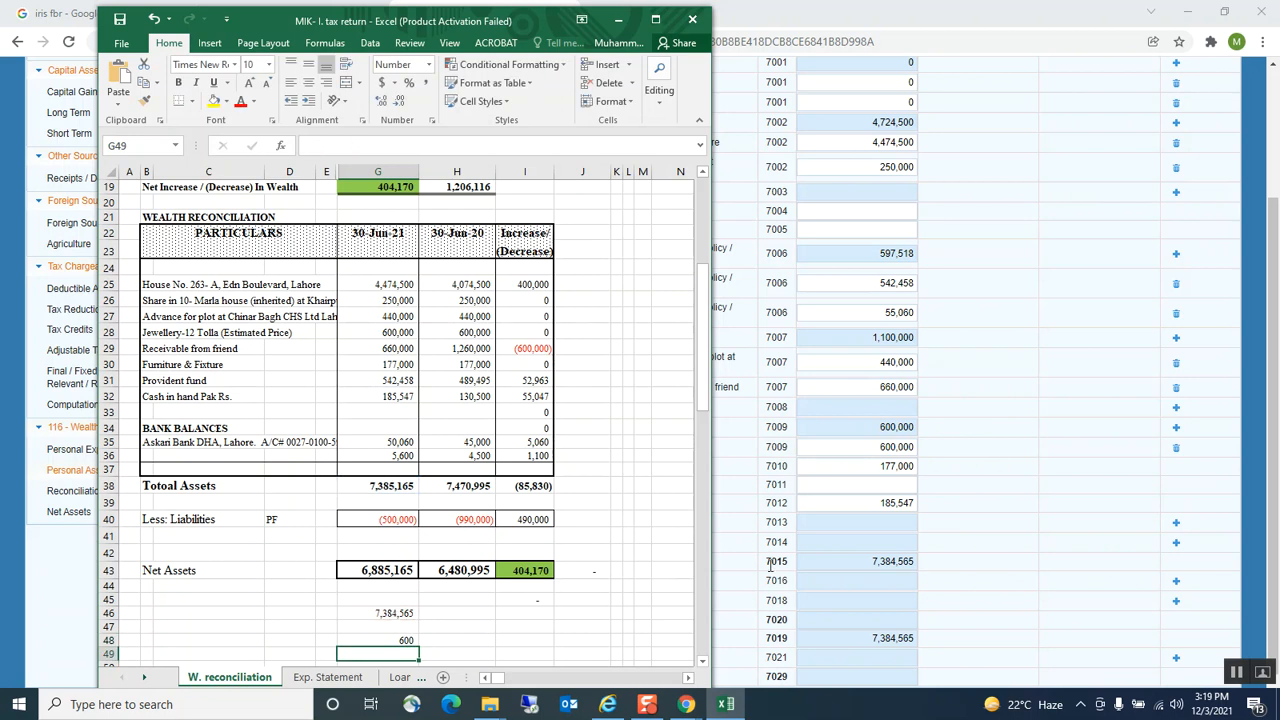
Enter 600 as the Personal Item (7011) amount
click(890, 484)
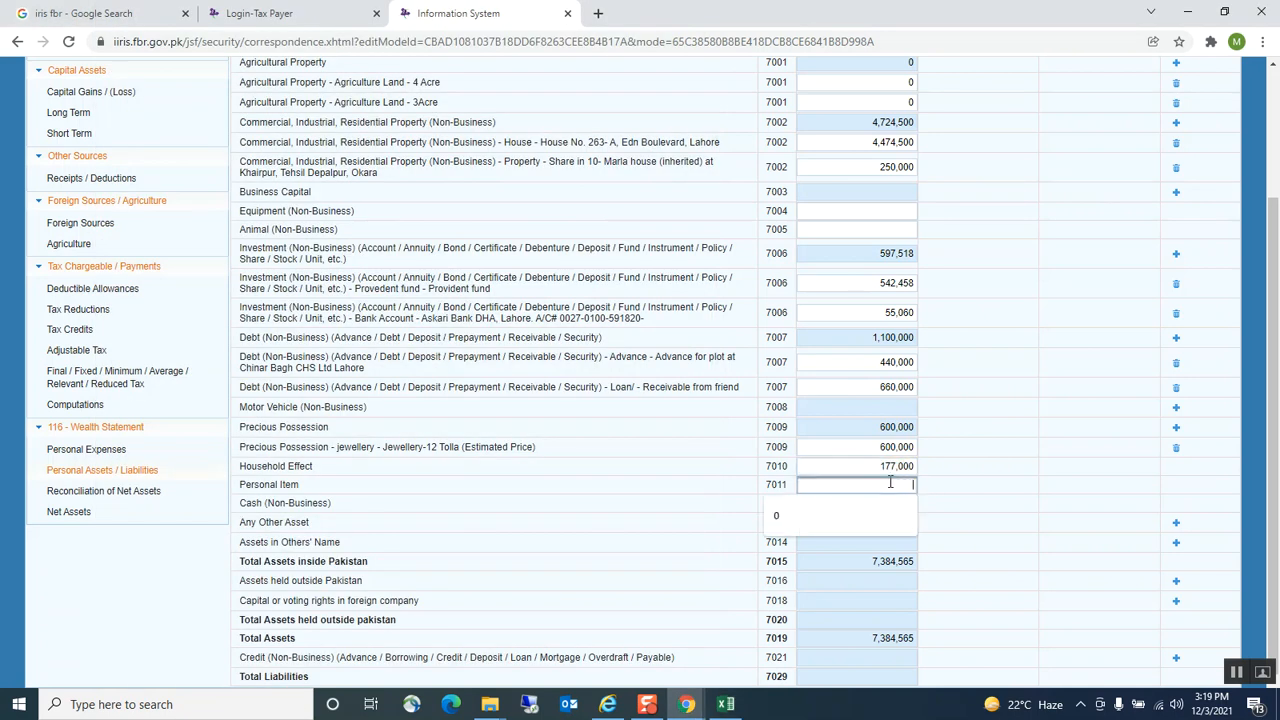
text(600)
key(Tab)
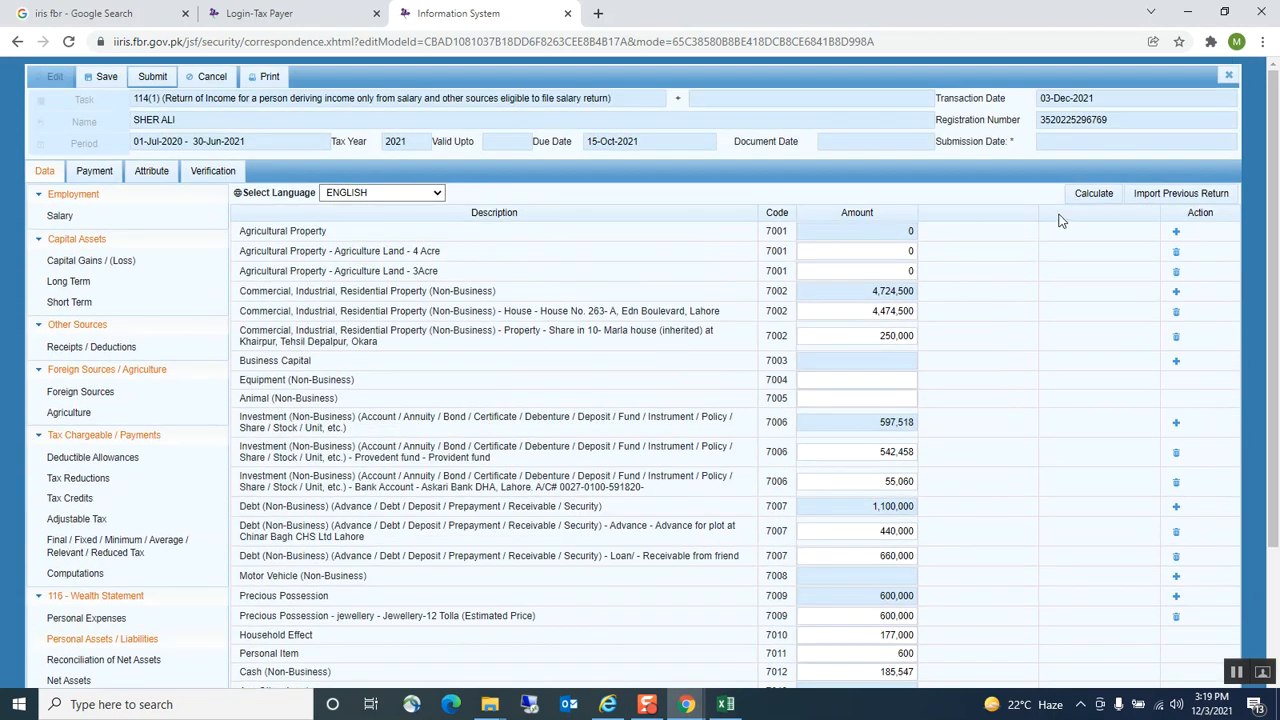
Recalculate the wealth statement and add a new credit row under 7021
click(1084, 194)
scroll(1069, 203, down, 2)
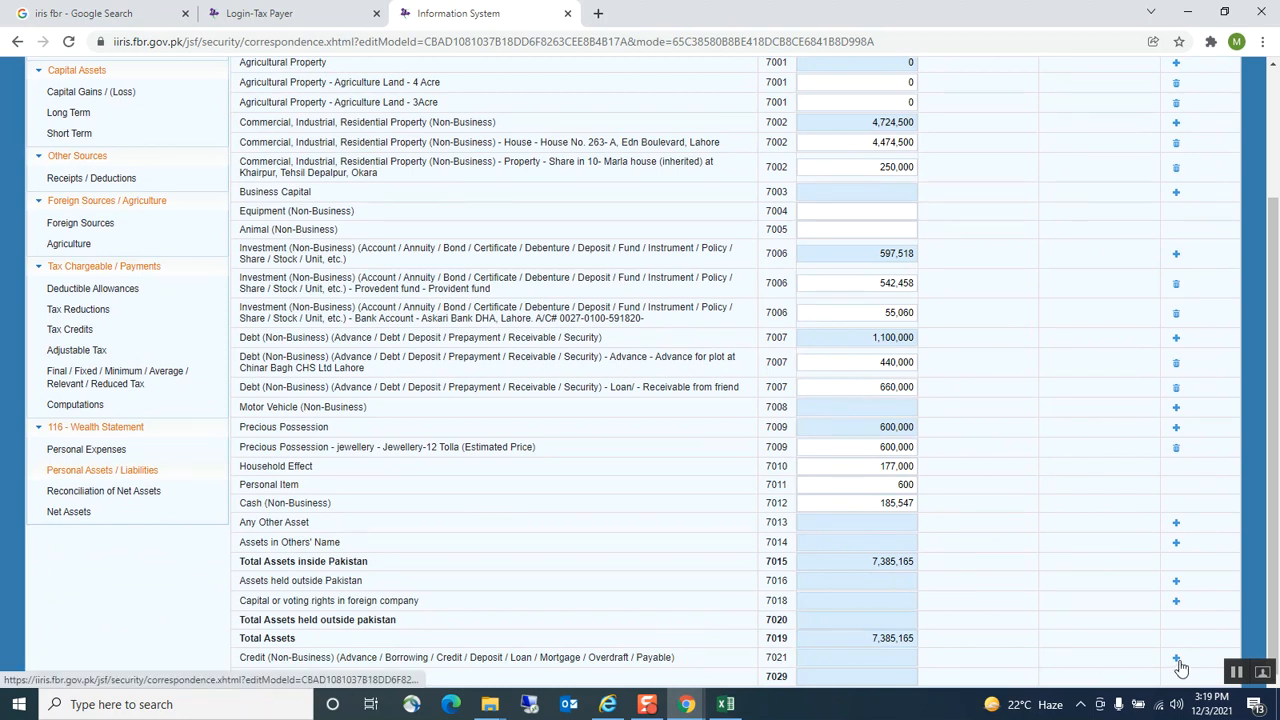
click(1177, 659)
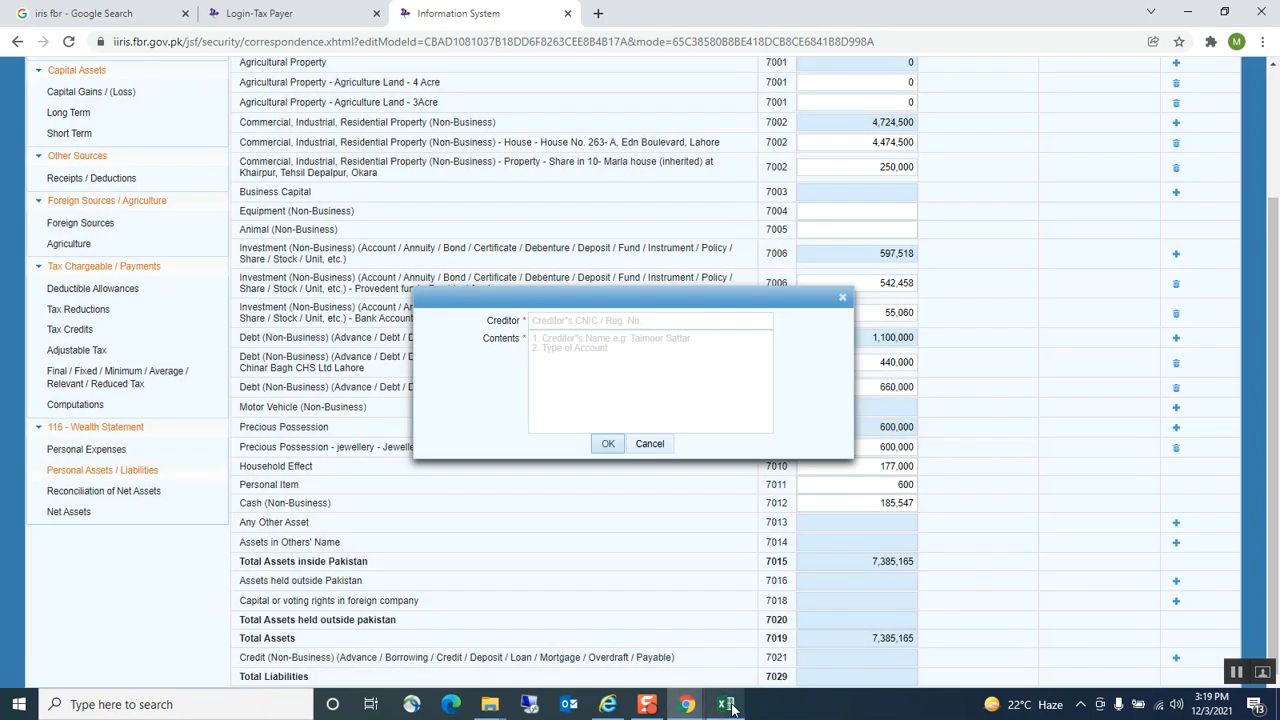
click(726, 704)
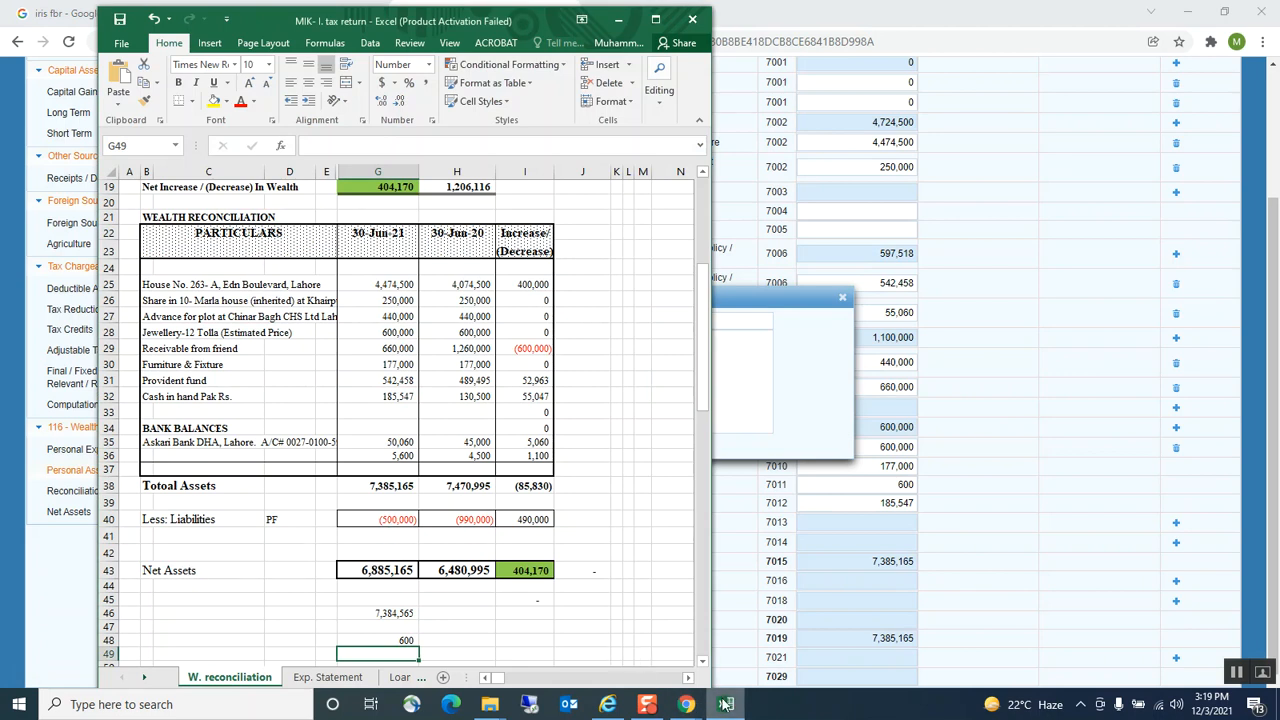
click(798, 570)
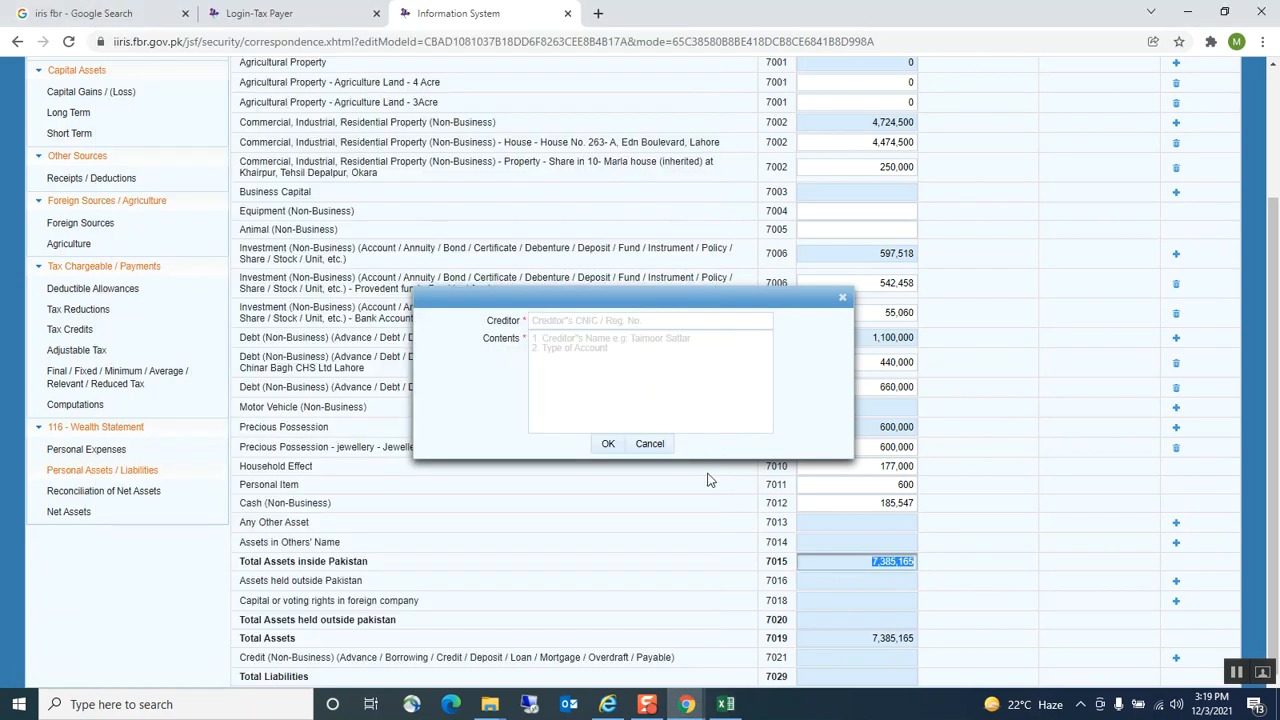
Record a Payable/ loan creditor with contents PF and amount 500,000, then recalculate
click(549, 321)
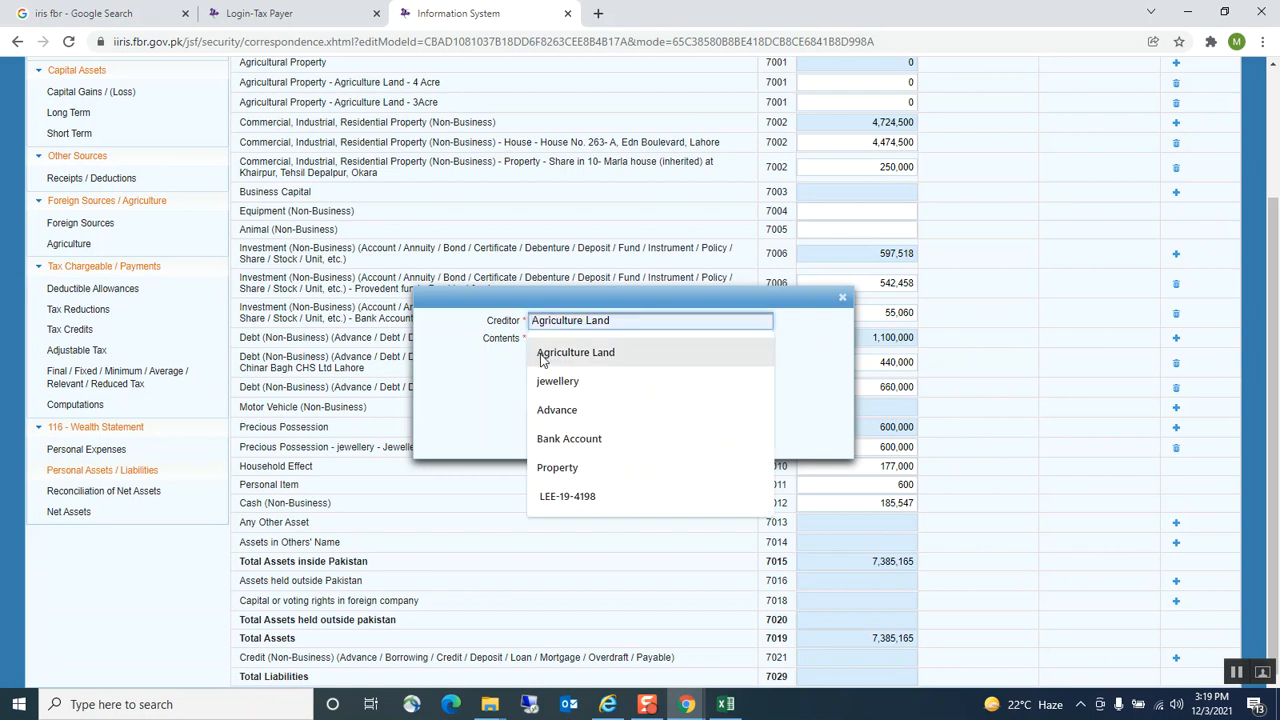
scroll(548, 375, down, 2)
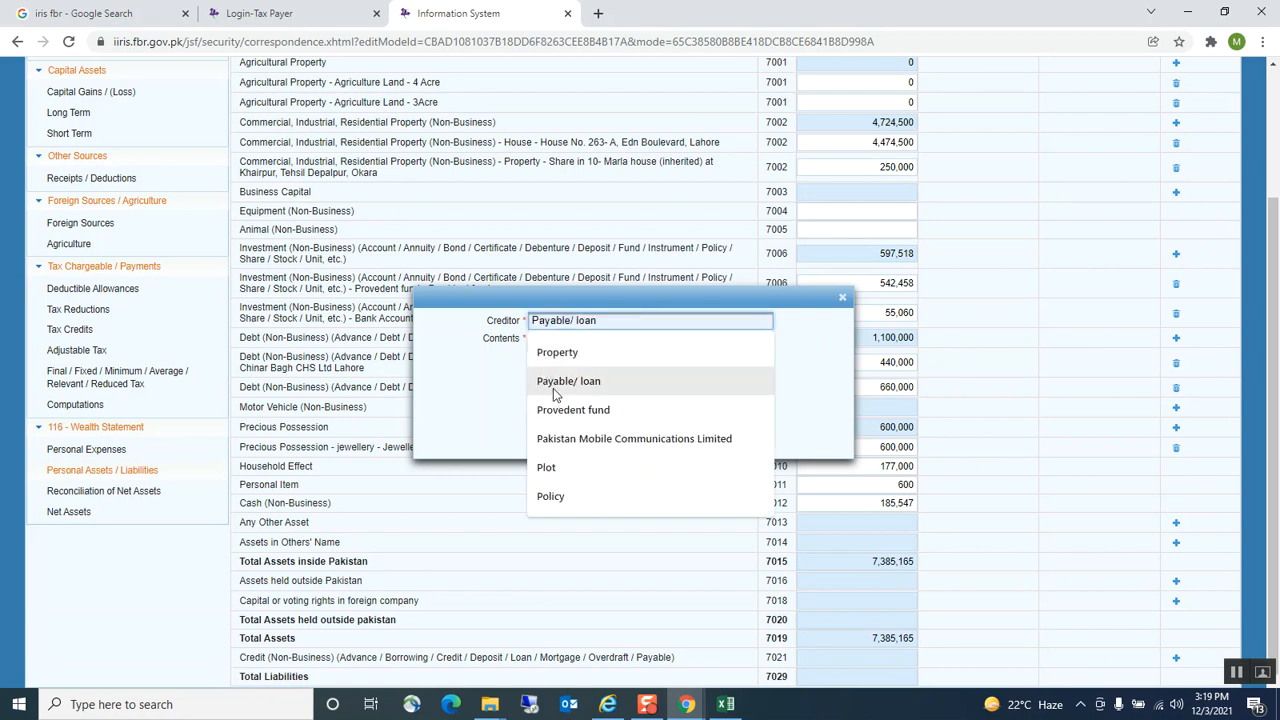
click(557, 386)
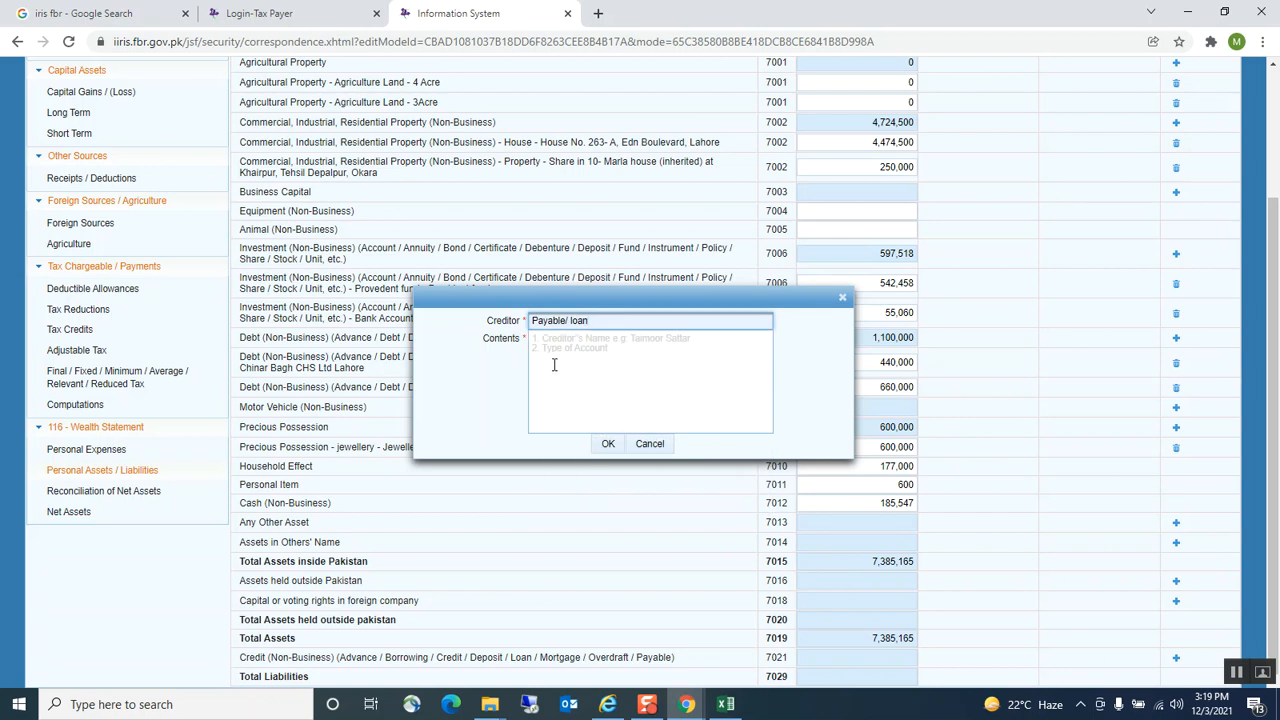
click(554, 364)
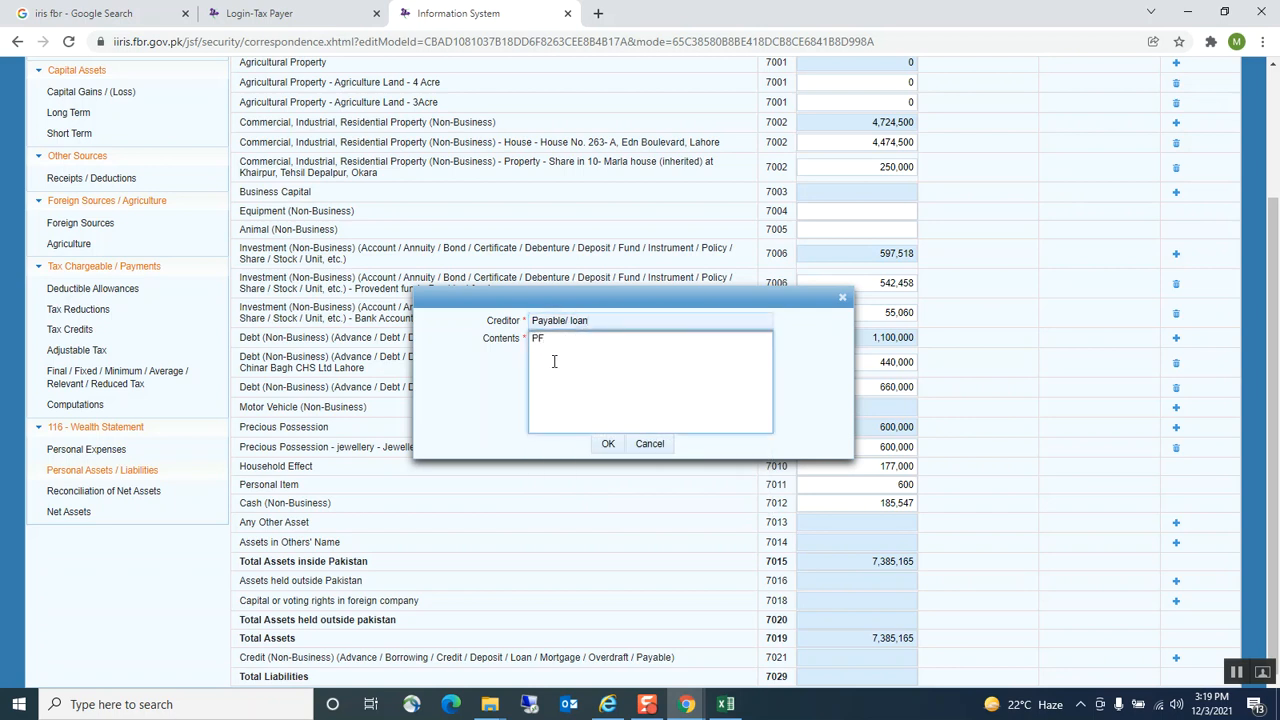
click(608, 443)
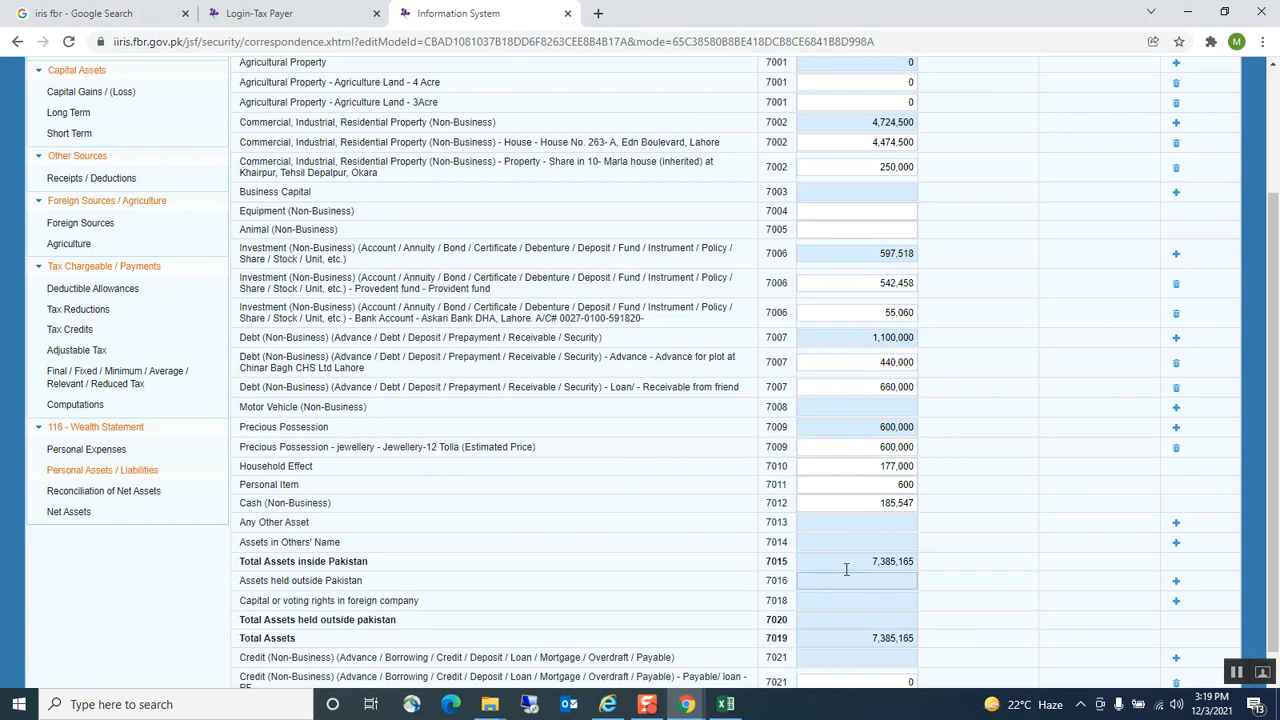
click(893, 654)
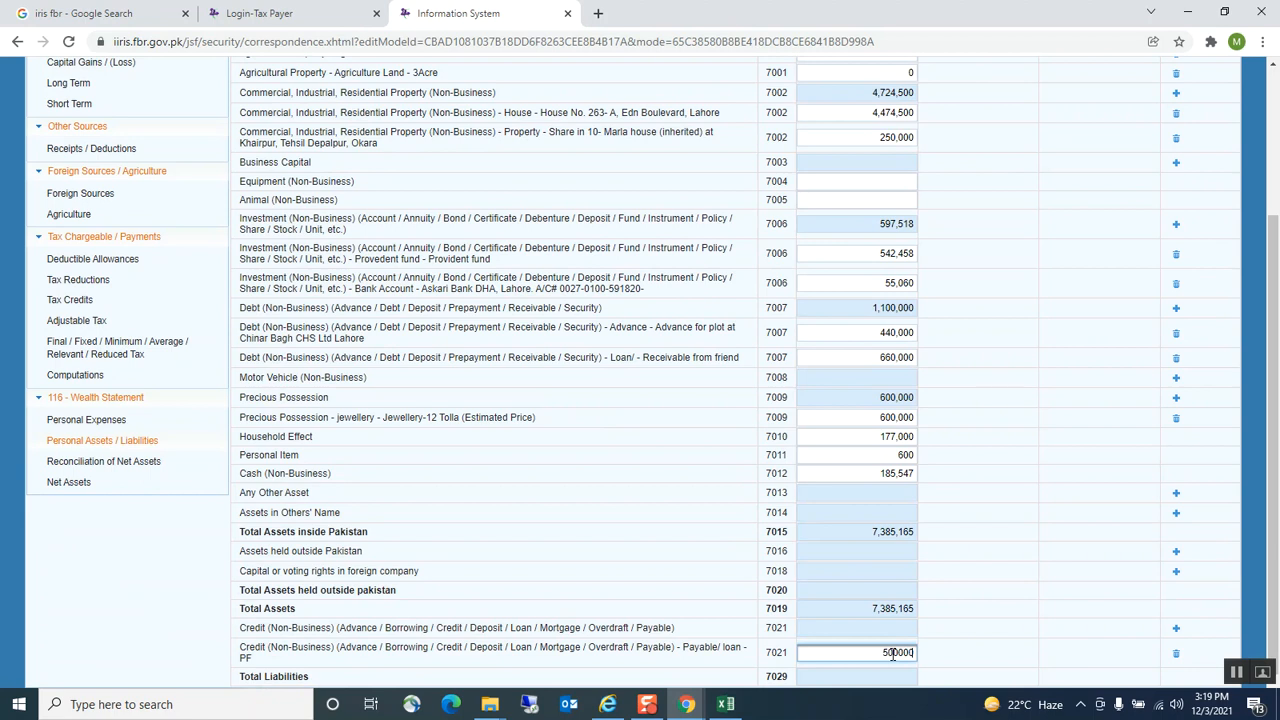
click(1107, 401)
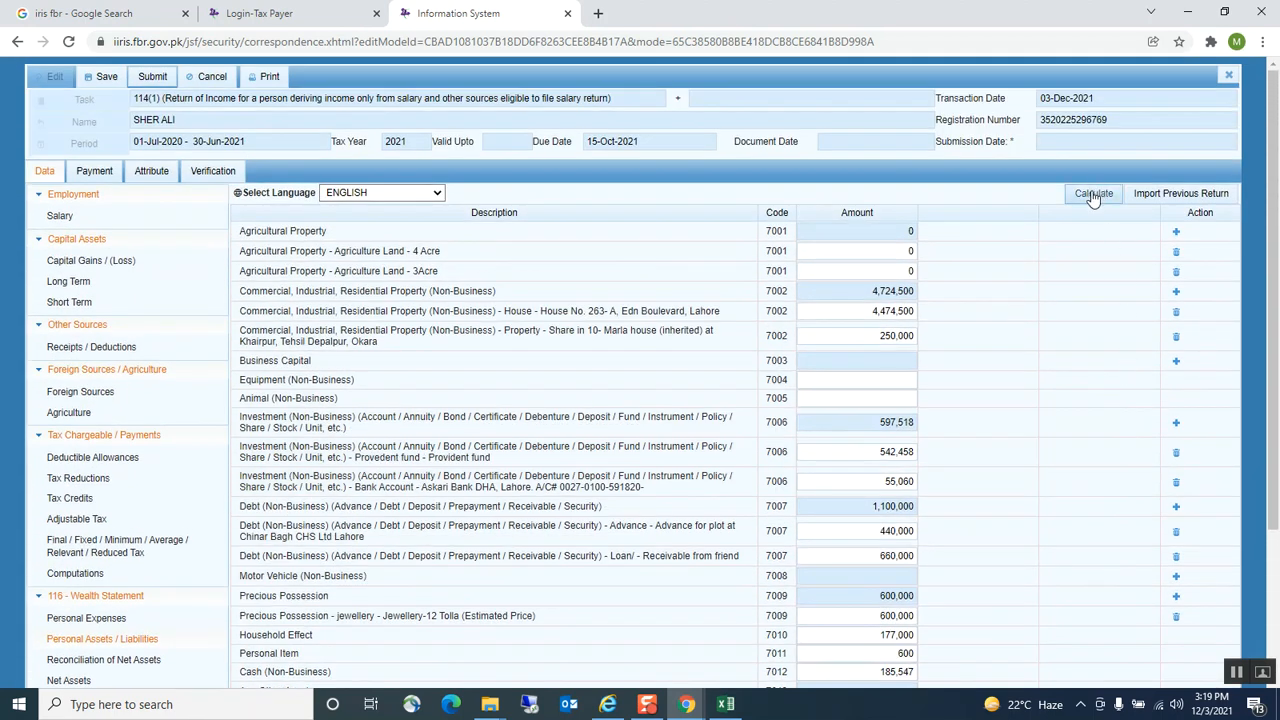
click(1091, 192)
Open Reconciliation of Net Assets, showing 500,600 unreconciled, and bring up the workbook
scroll(1080, 300, down, 2)
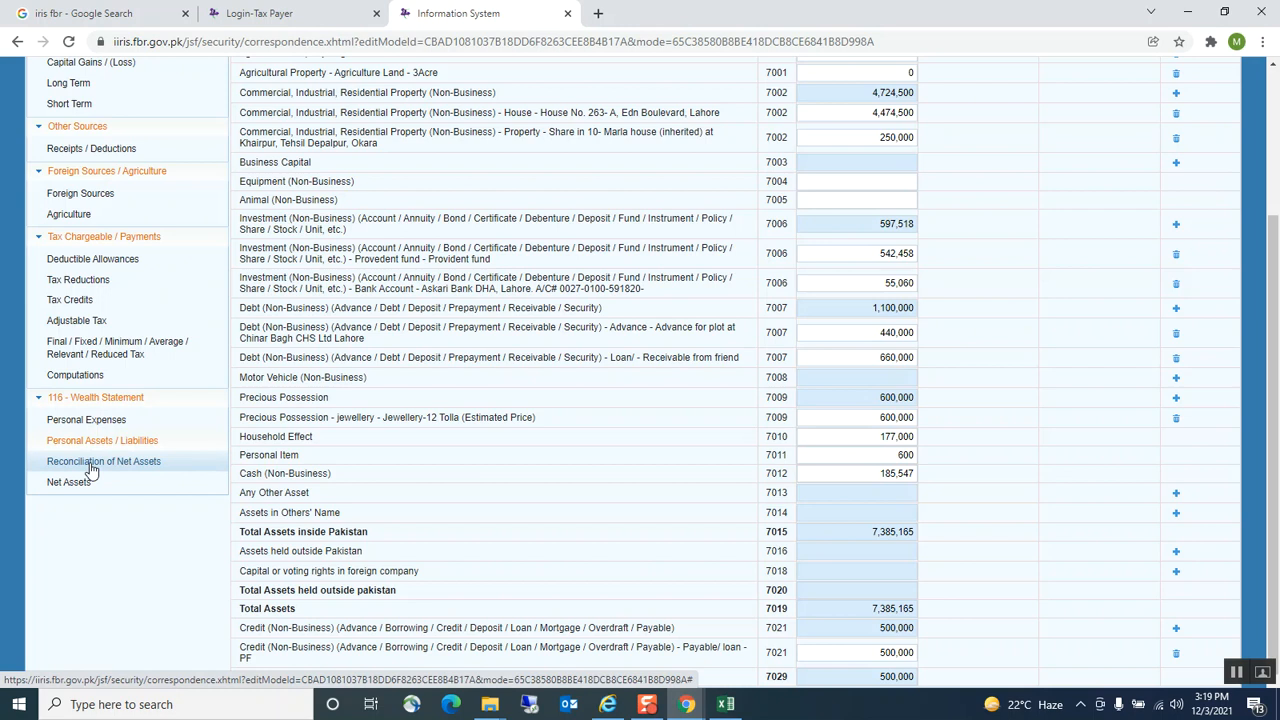
click(91, 465)
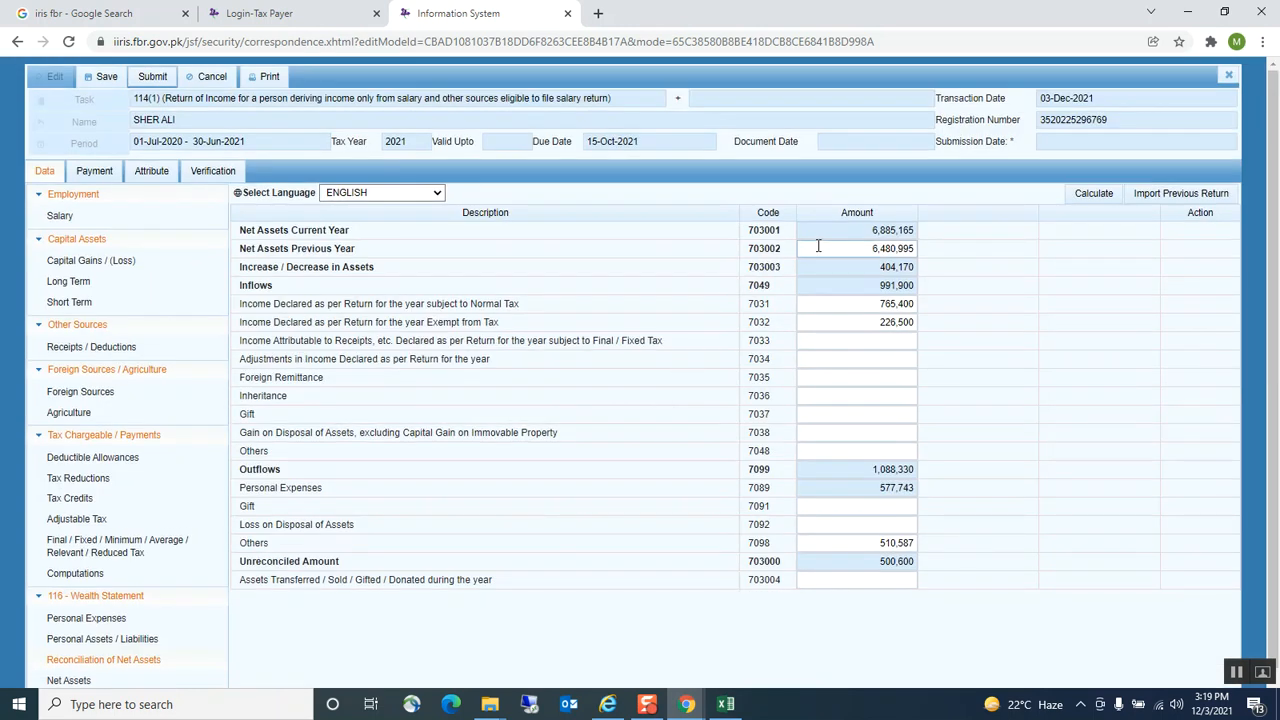
click(726, 705)
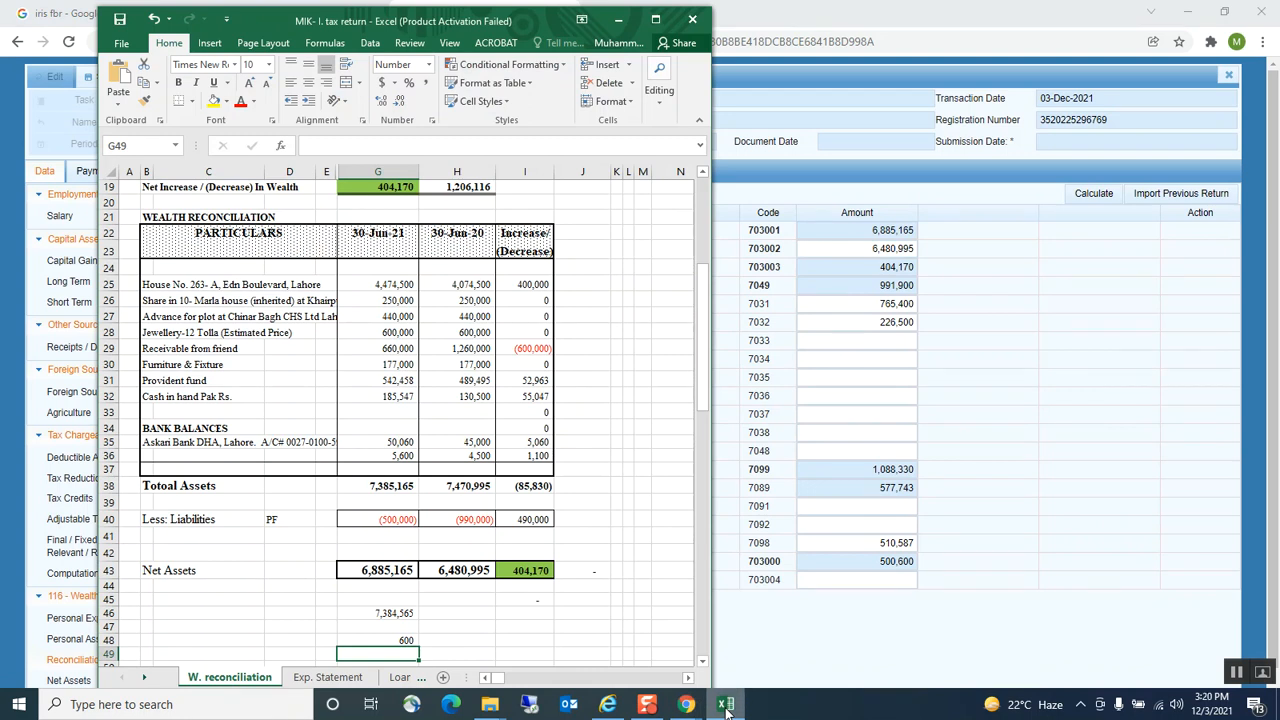
Compare the workbook's net assets in G43 and H43 and its wealth increase with the portal
click(380, 573)
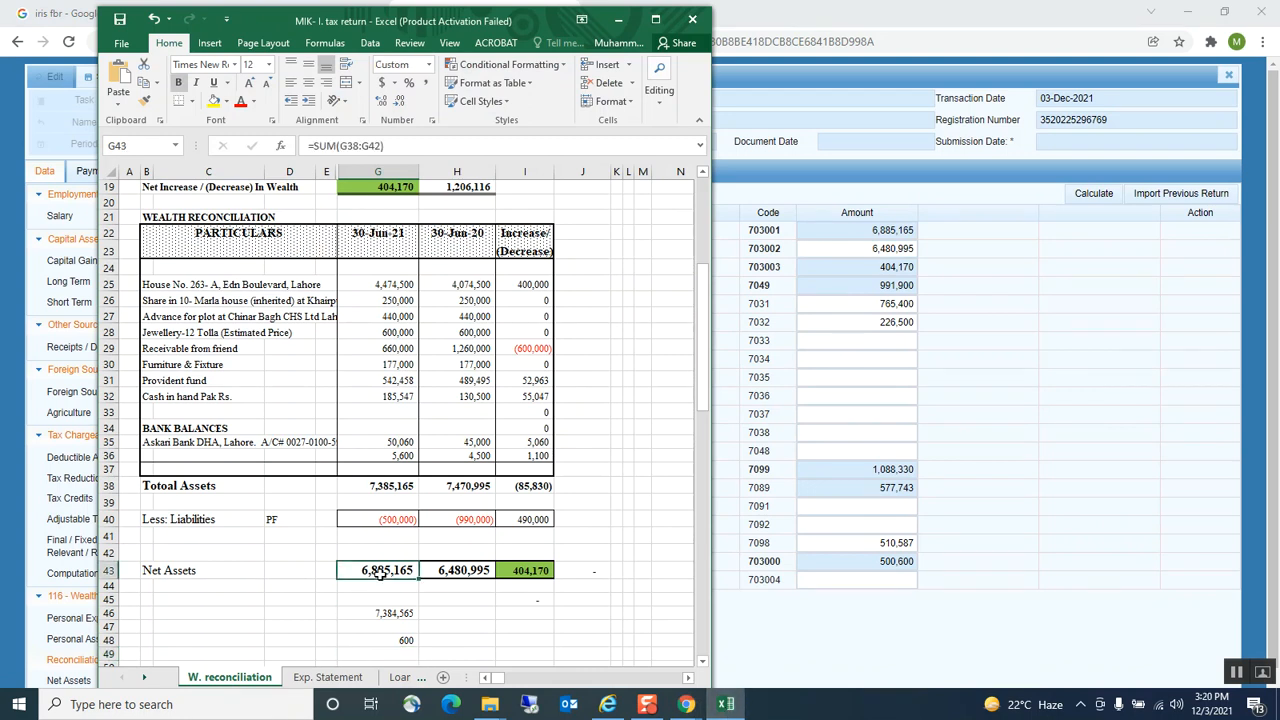
click(447, 573)
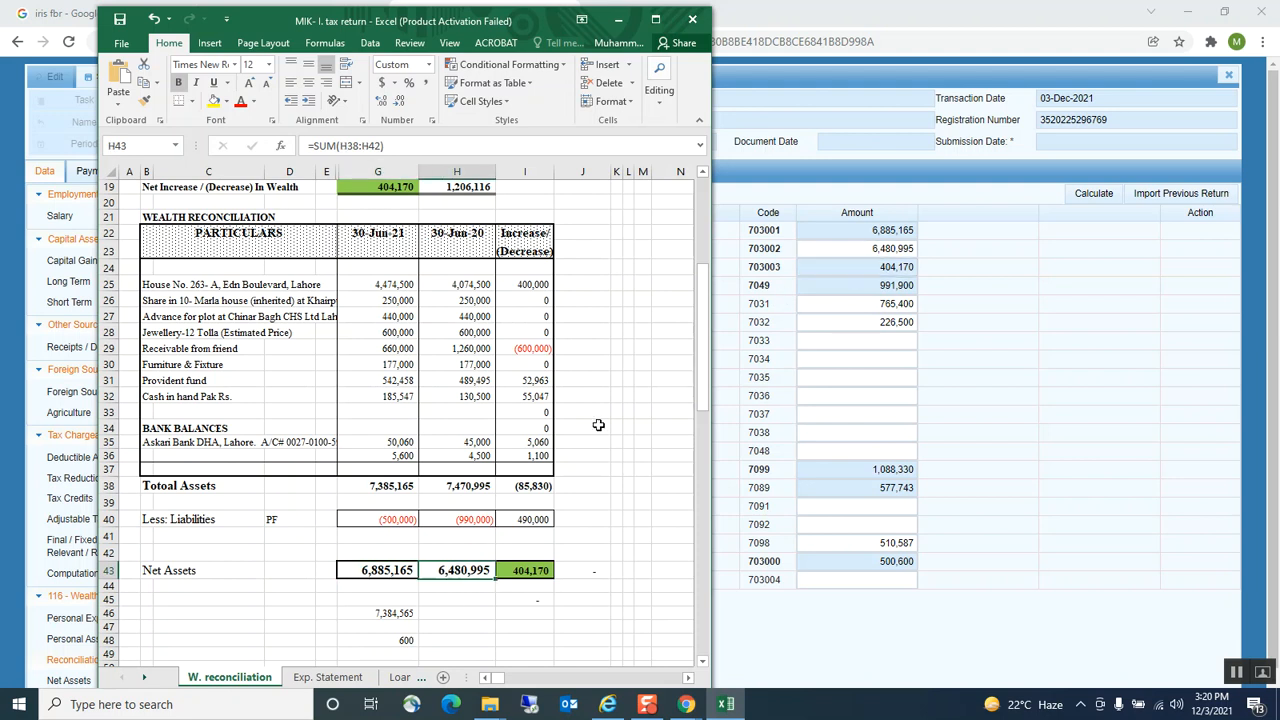
scroll(398, 248, up, 1)
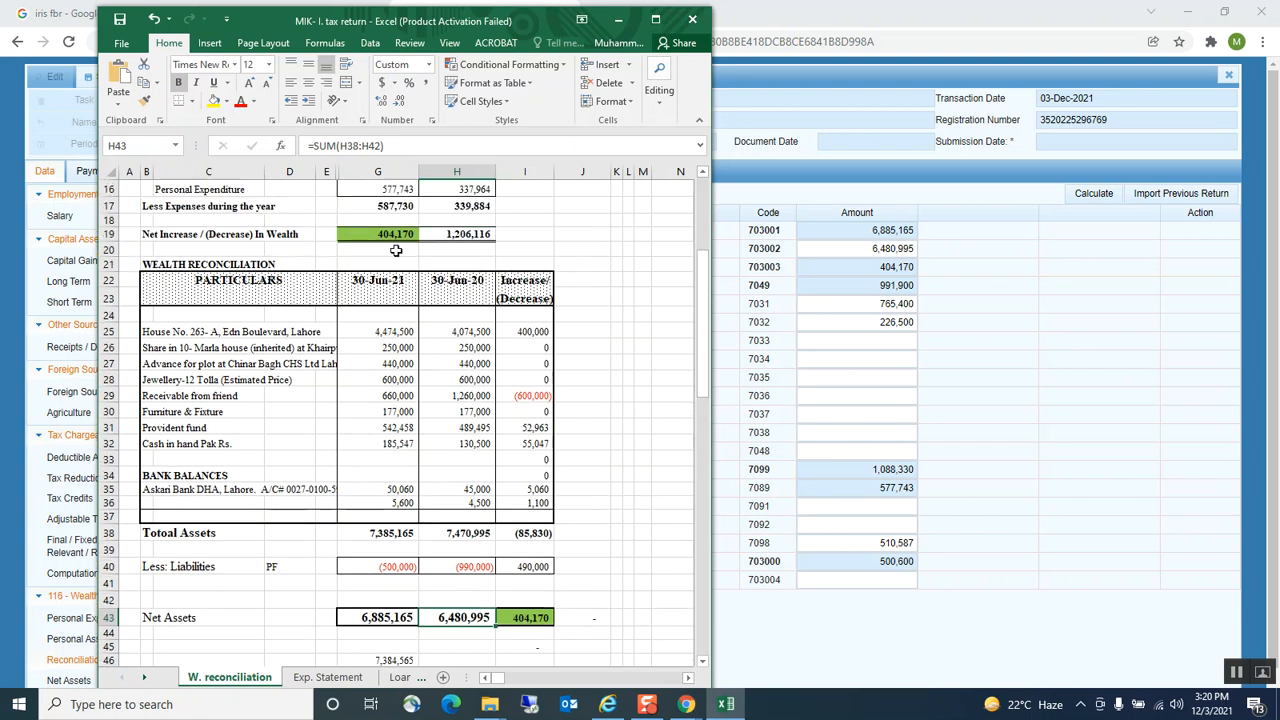
click(398, 234)
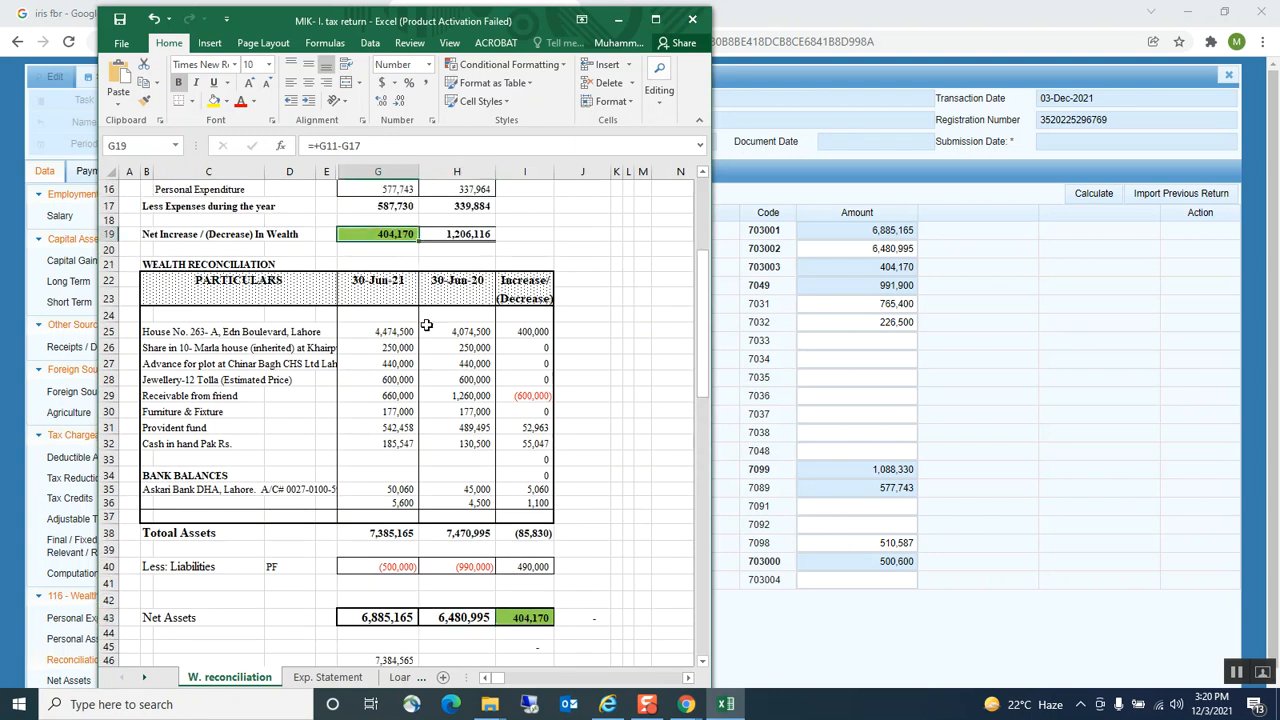
click(868, 266)
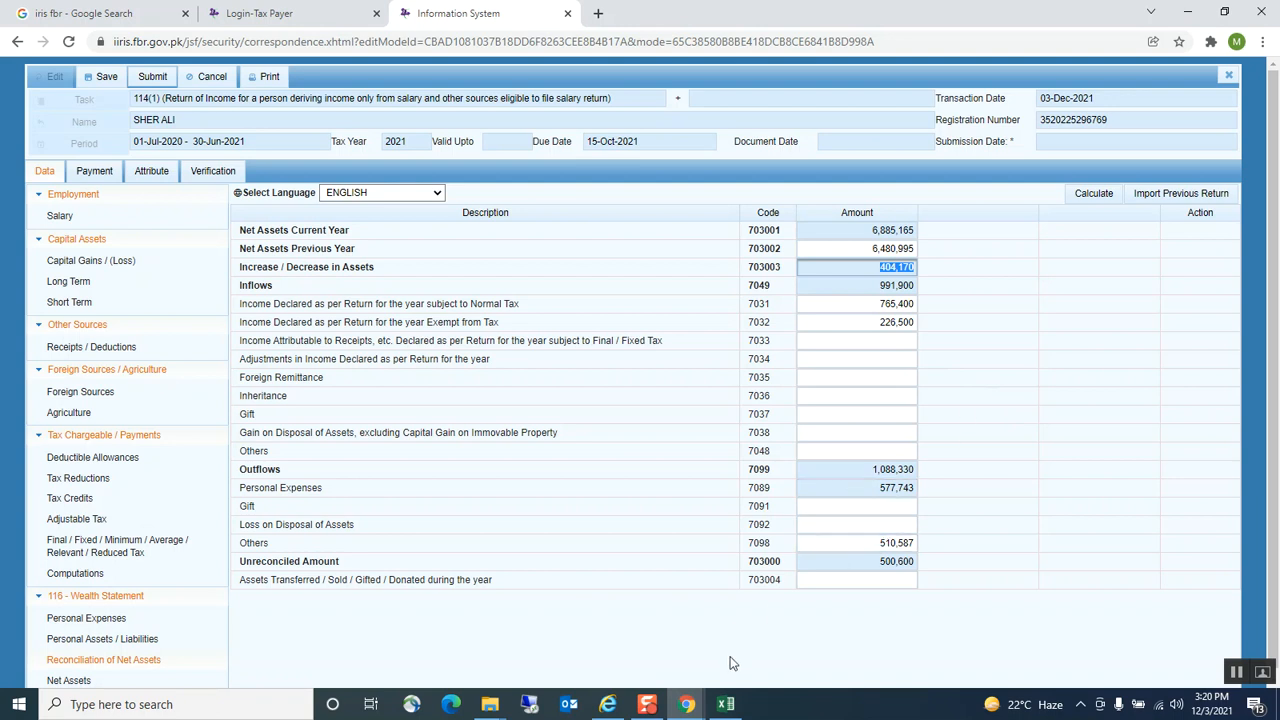
Check income figures against the workbook and record 226,500 as exempt income (7032)
click(851, 384)
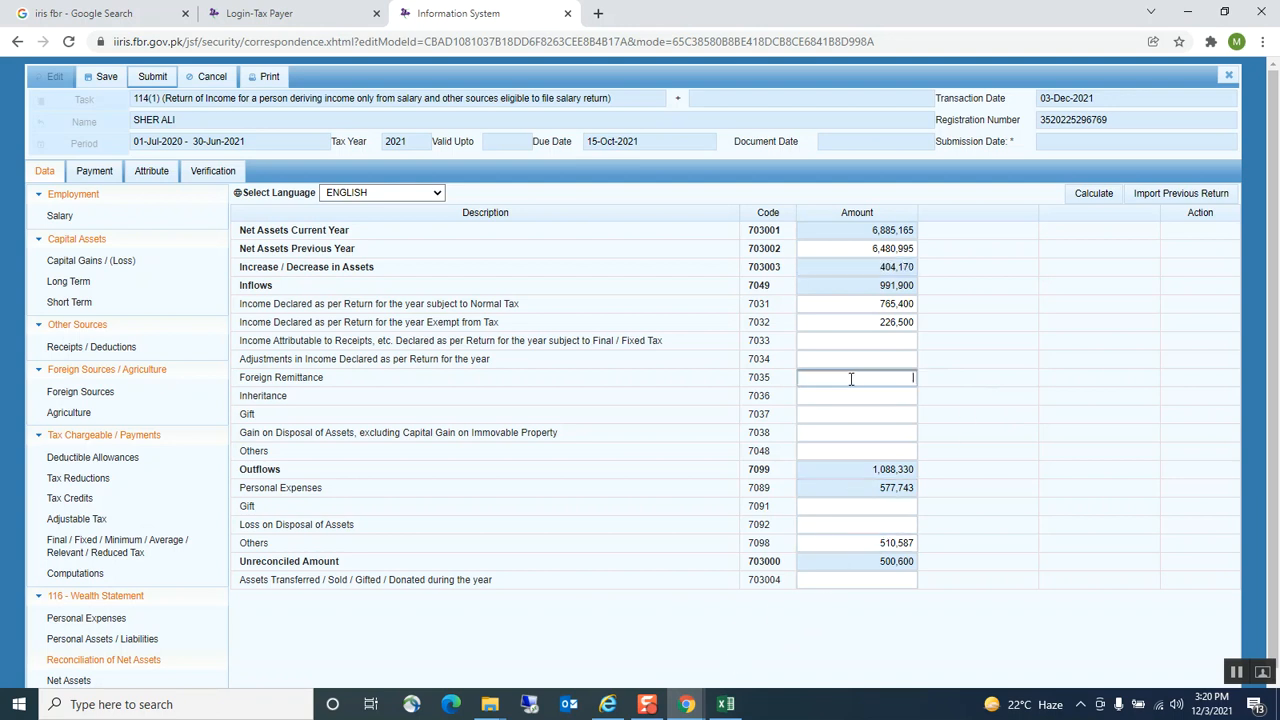
click(858, 312)
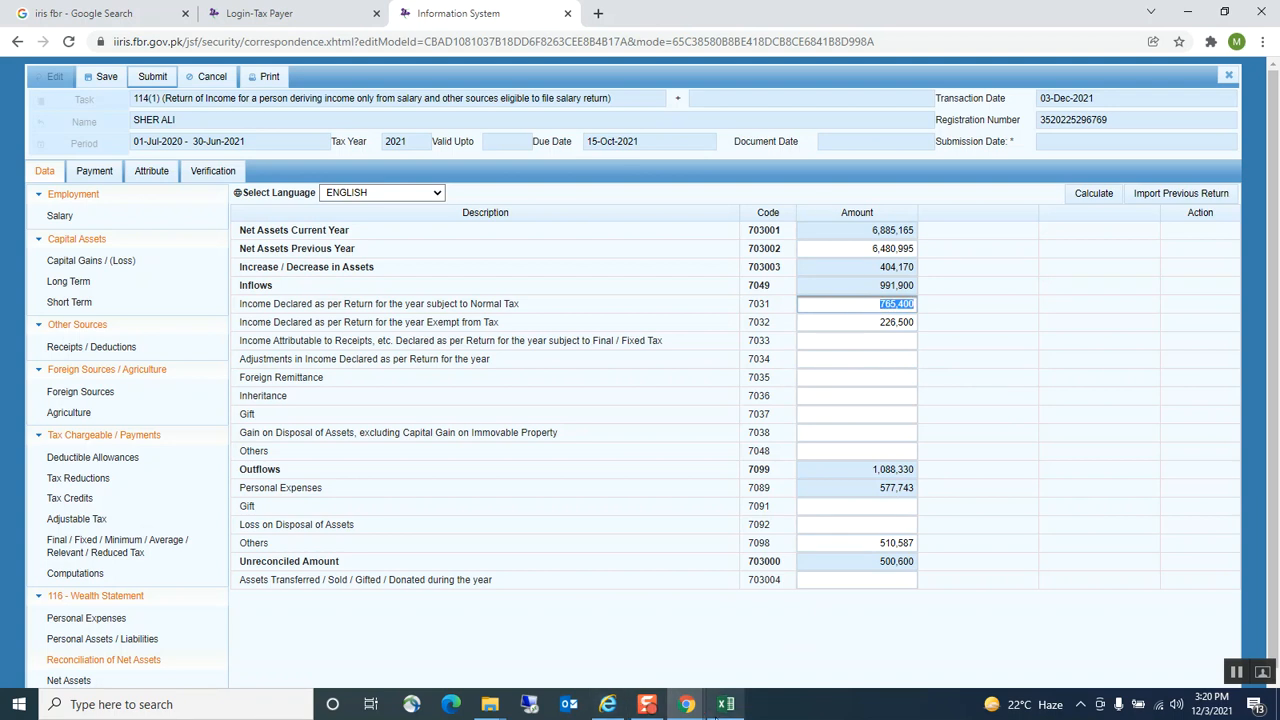
click(726, 704)
scroll(400, 310, up, 4)
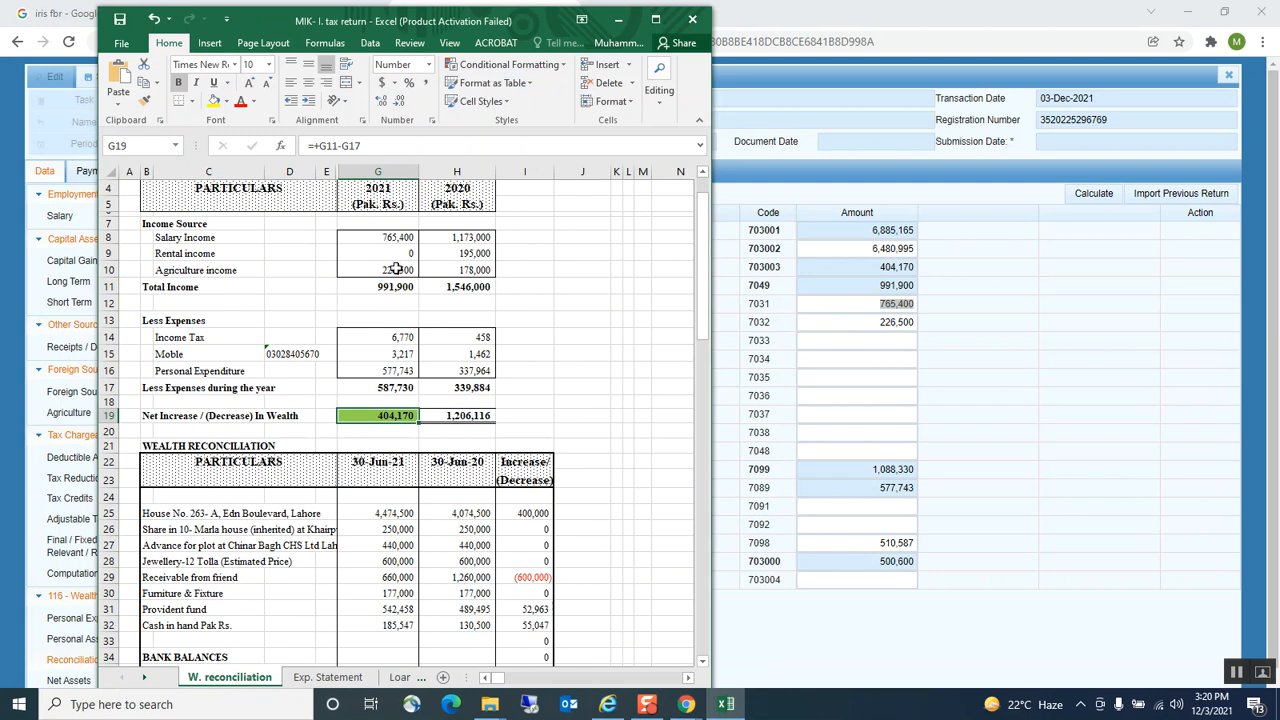
click(401, 270)
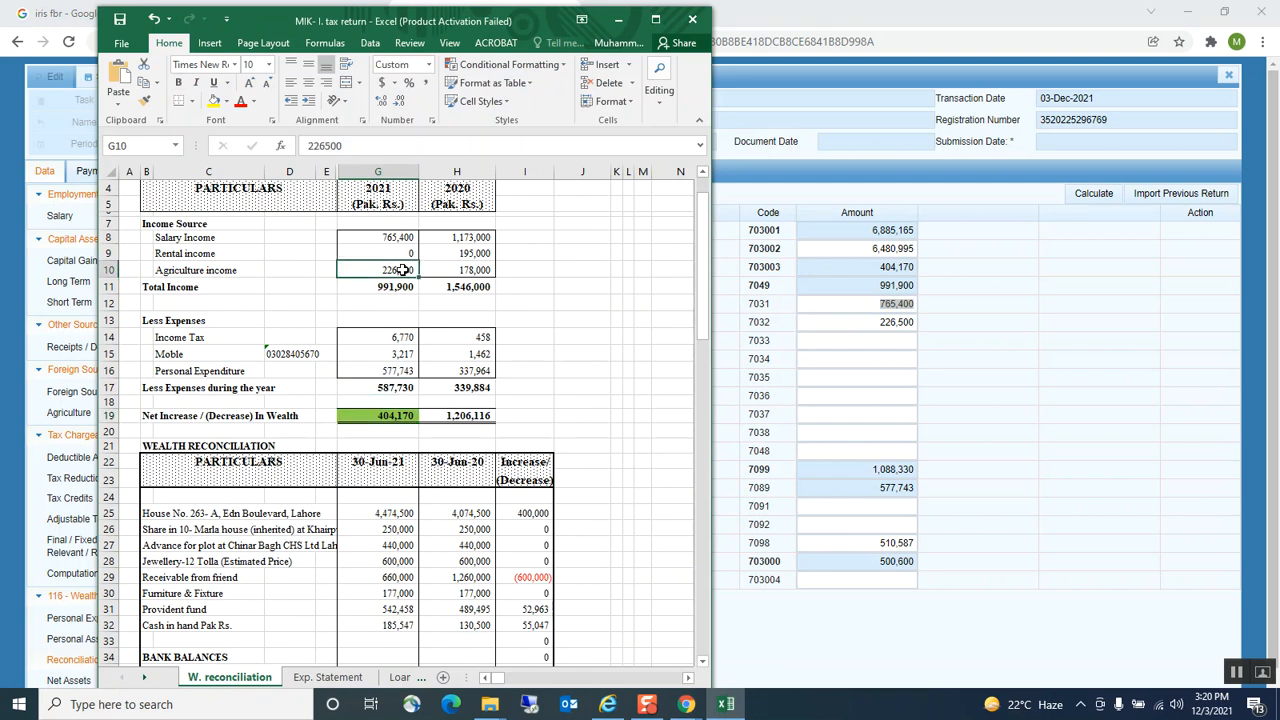
click(866, 322)
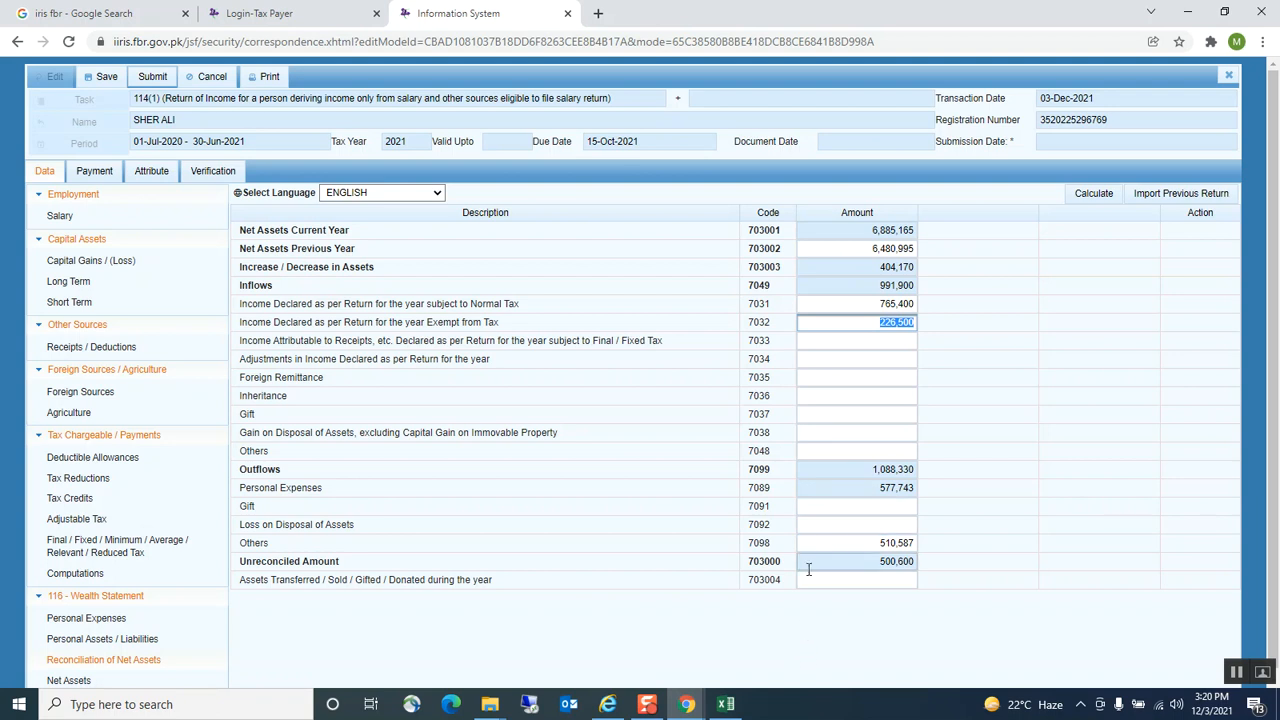
click(857, 414)
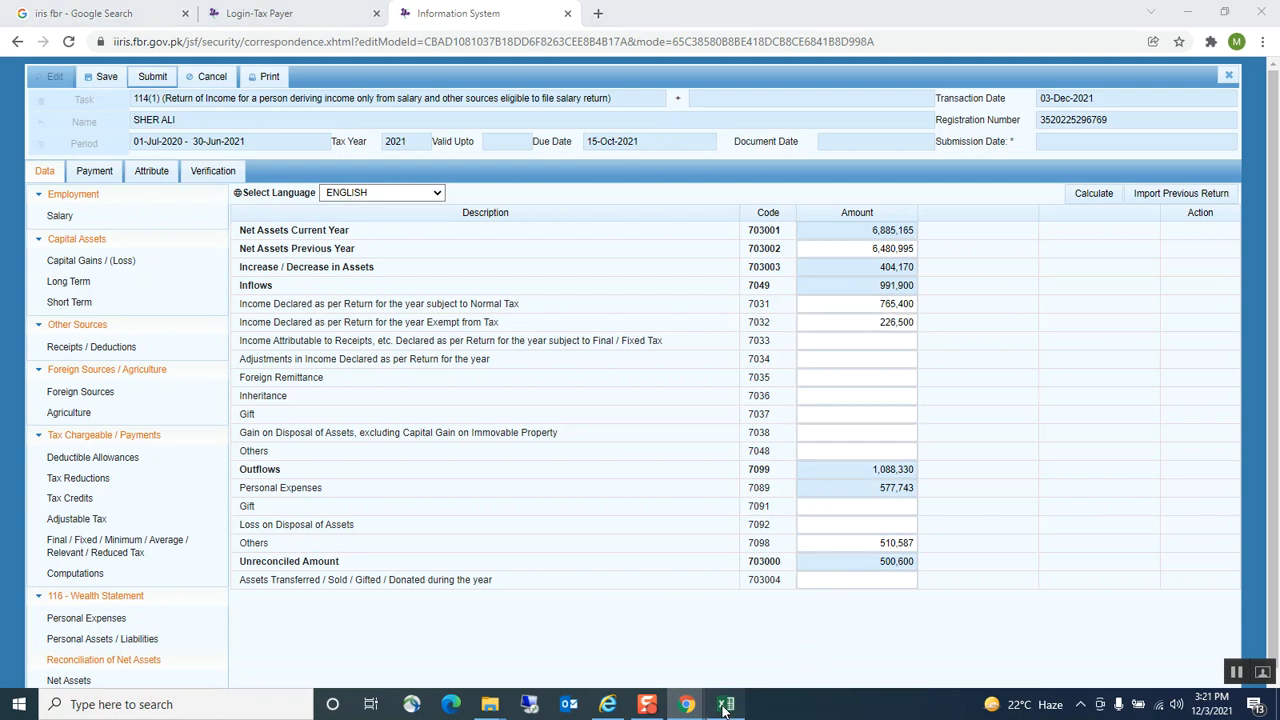
In cell I15, sum the Mobile expense and income tax to get 9,987
click(726, 706)
click(399, 337)
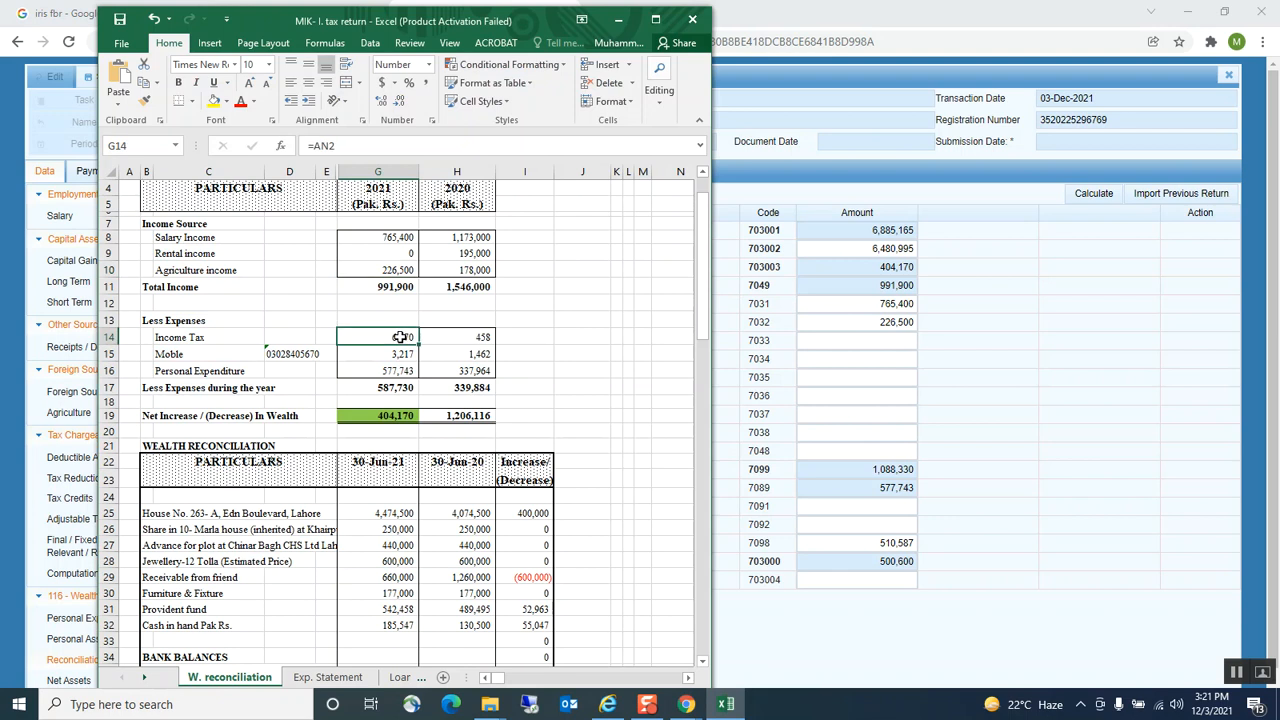
click(531, 351)
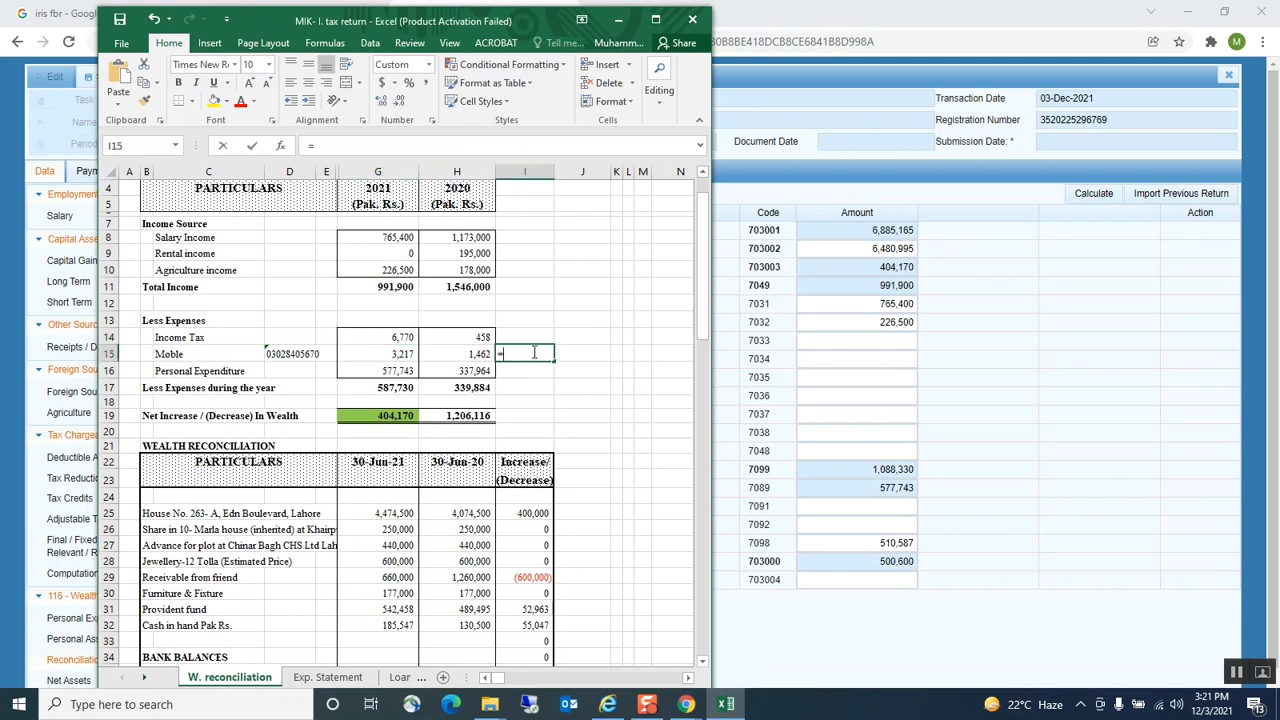
text(=)
click(402, 357)
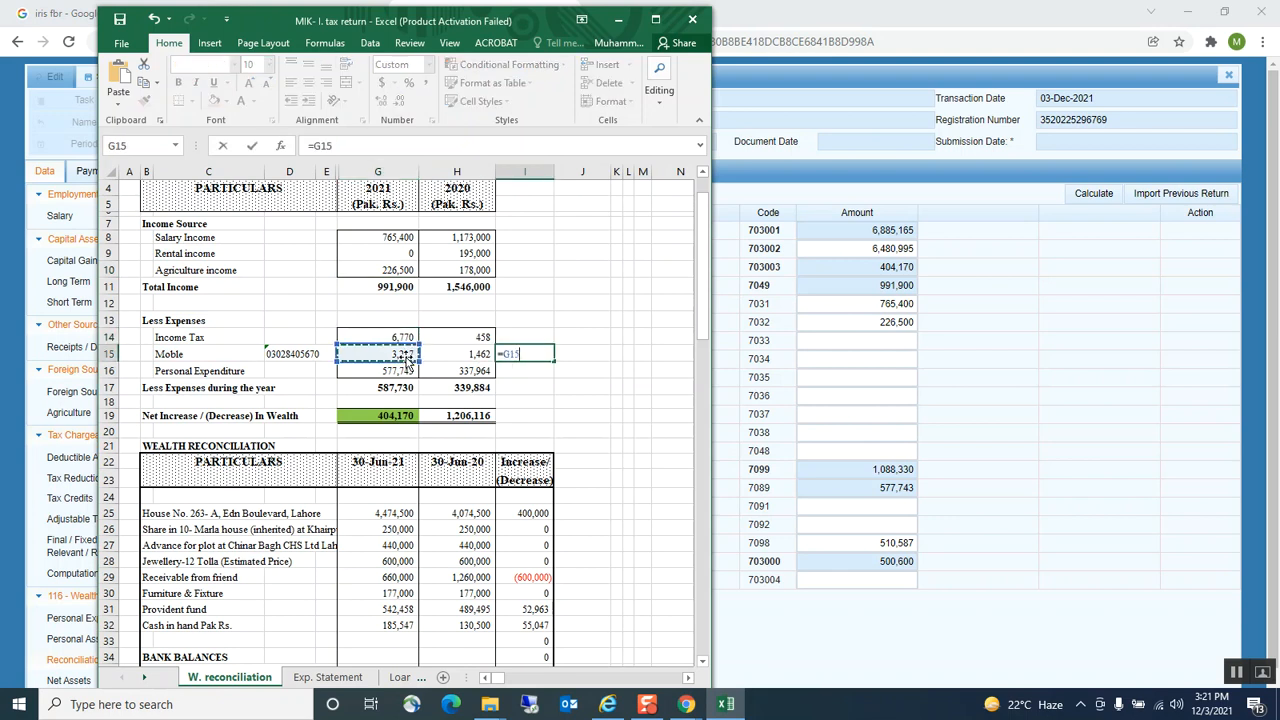
text(+)
click(398, 337)
key(Return)
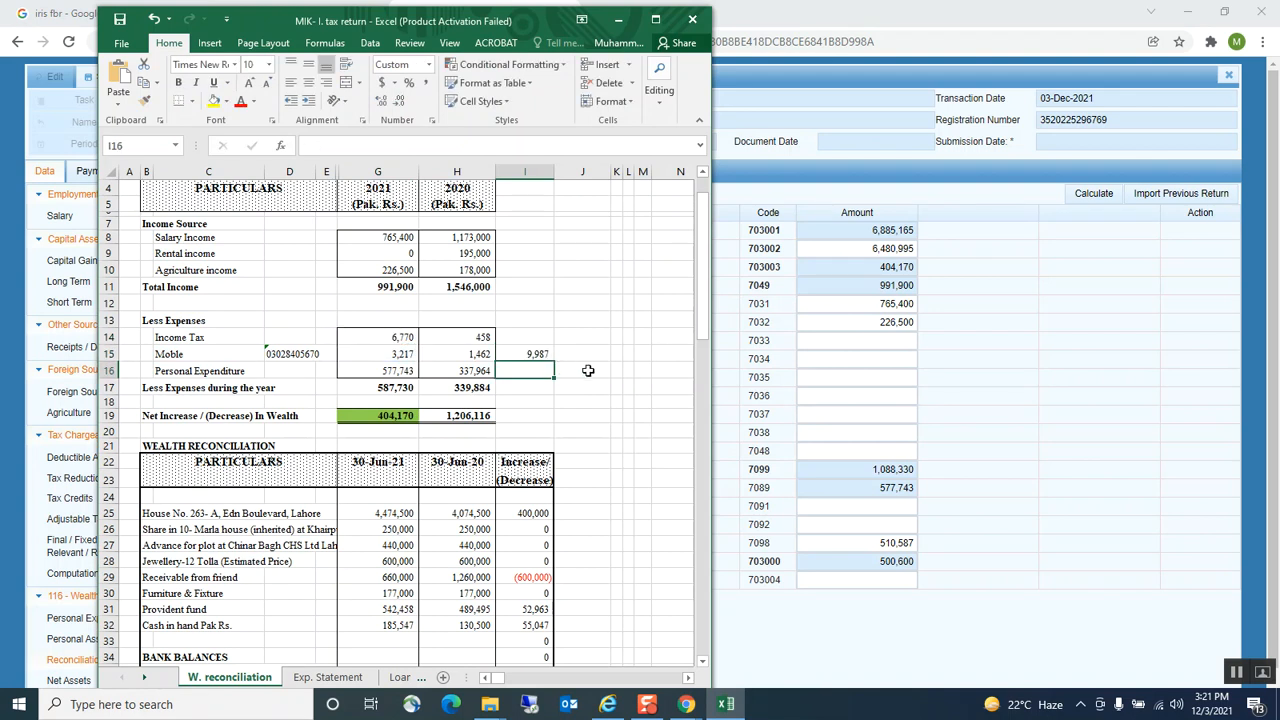
Paste 9,987 into Others (7098) and recalculate, bringing unreconciled amount to 0
click(543, 356)
key(ctrl+c)
click(857, 542)
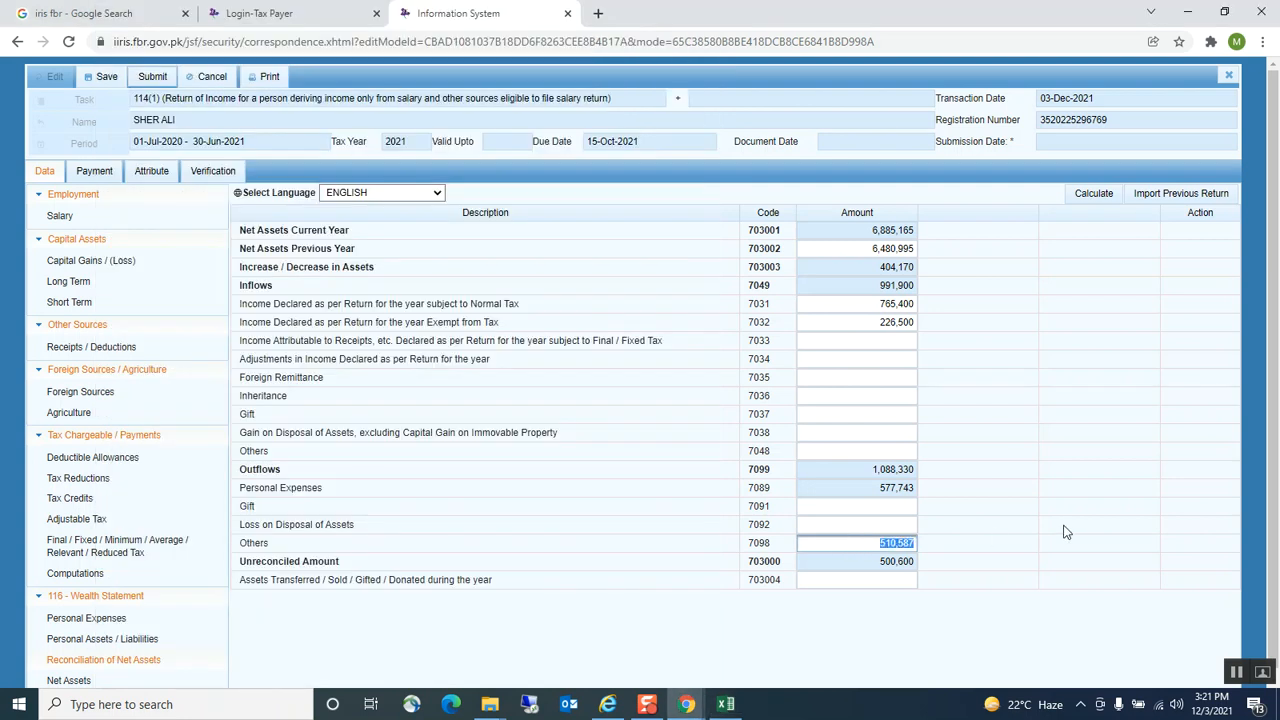
key(ctrl+v)
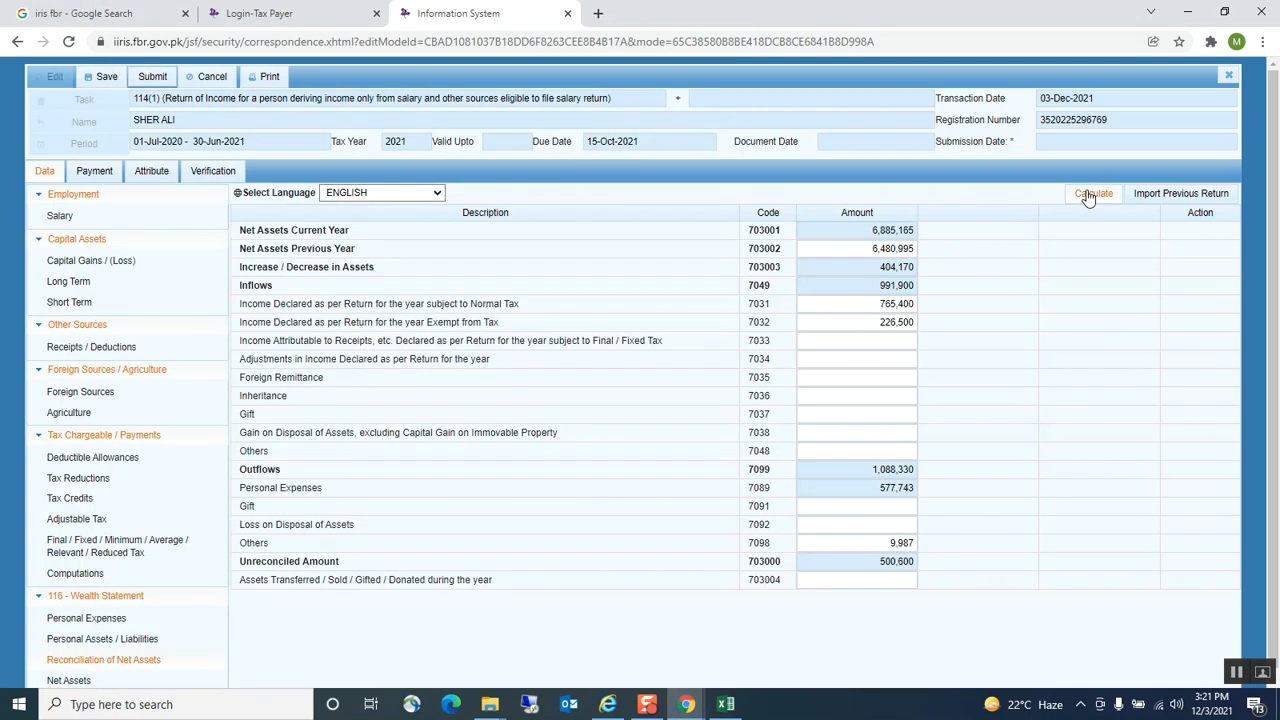
click(1089, 195)
click(727, 705)
scroll(654, 606, down, 5)
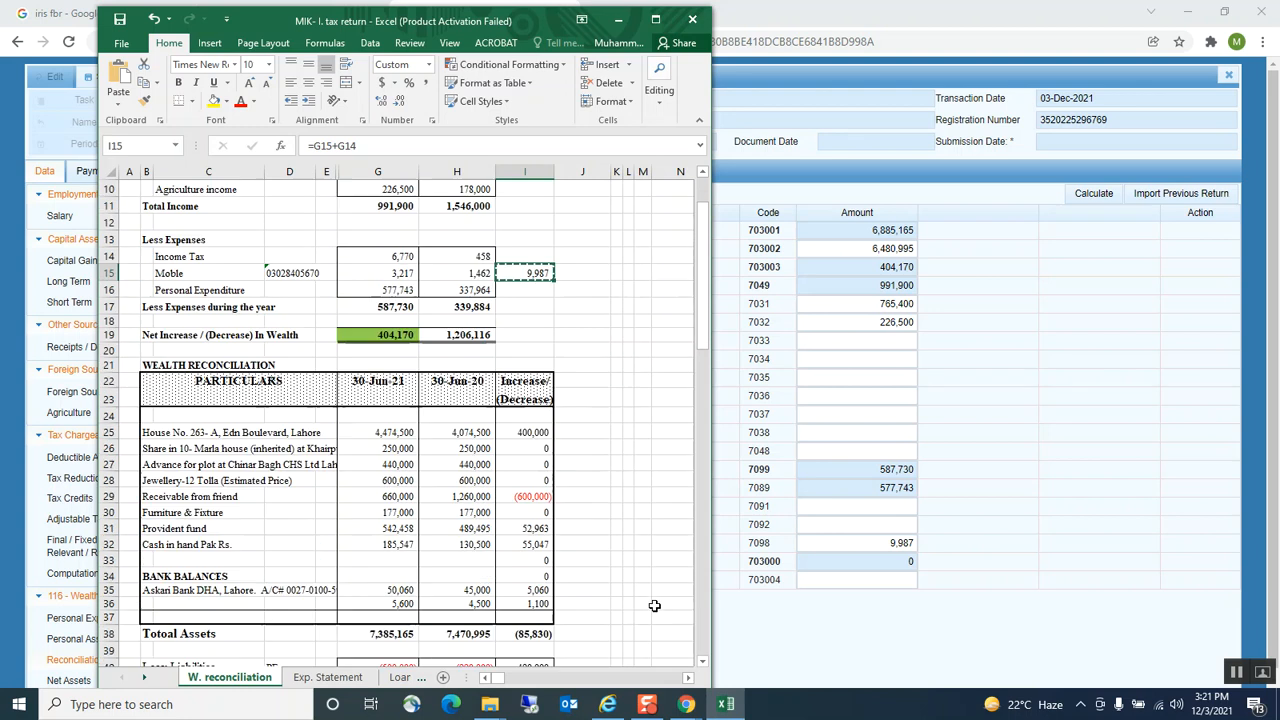
click(368, 618)
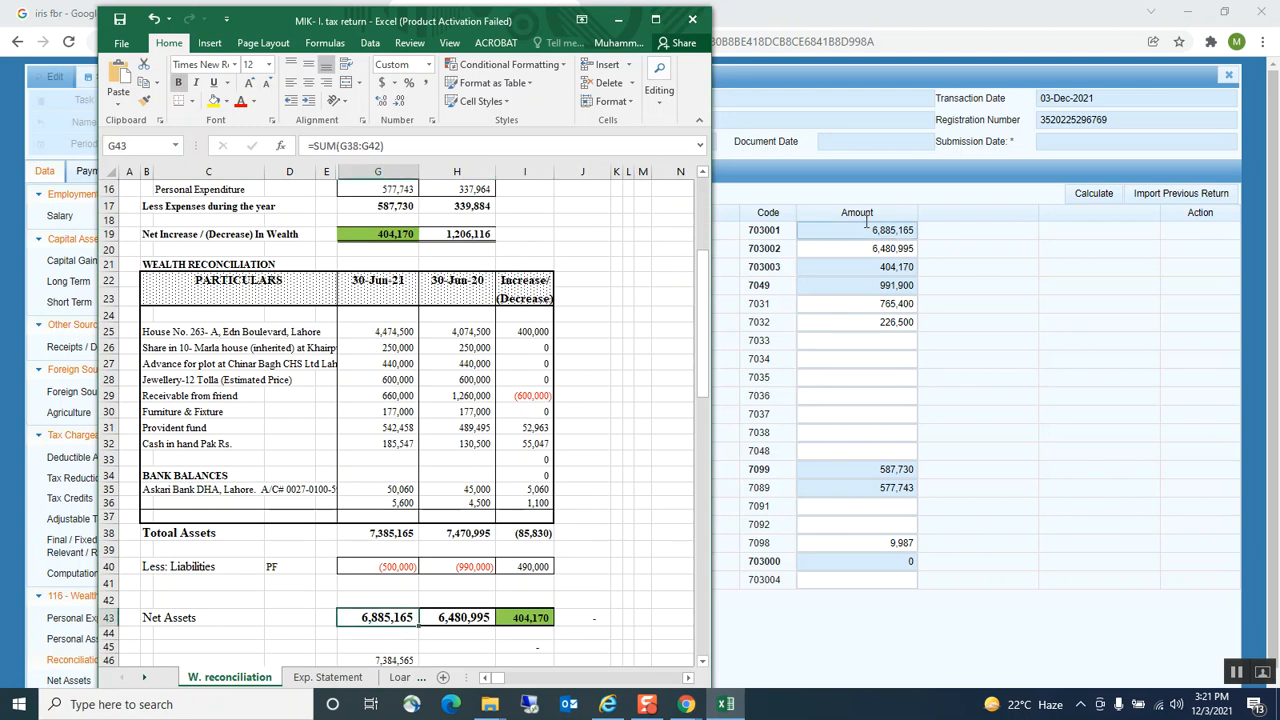
click(446, 617)
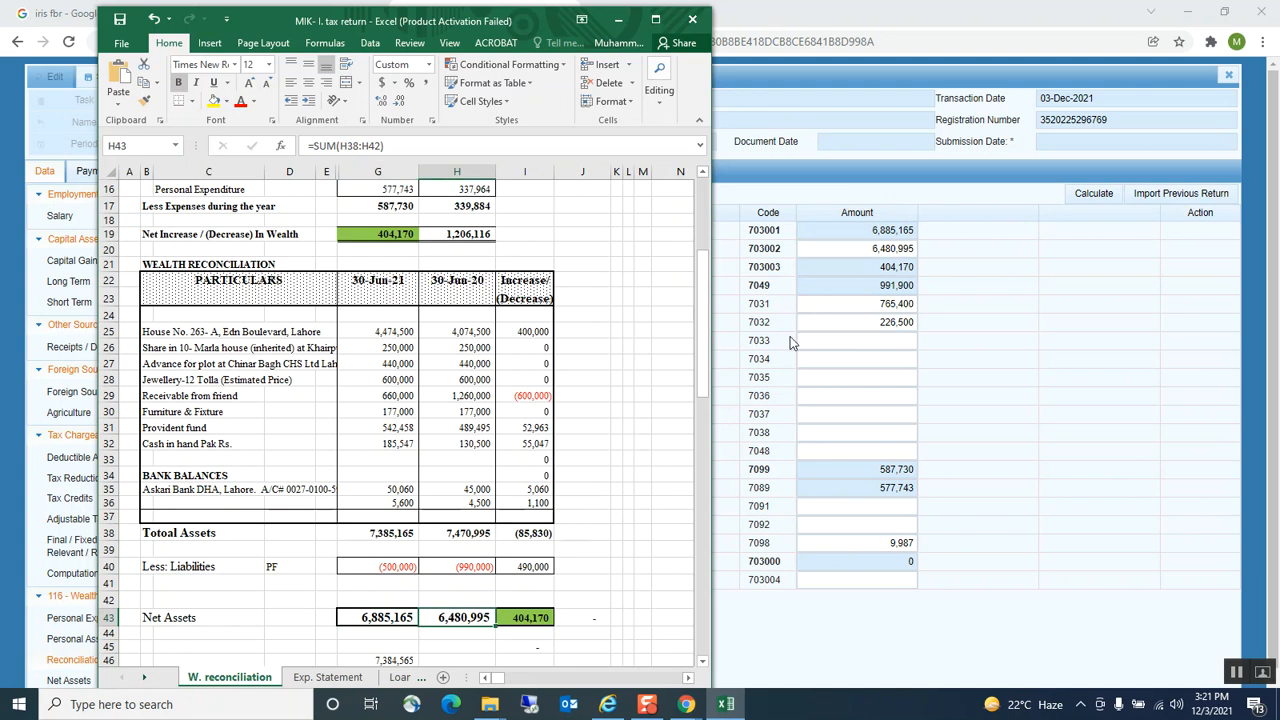
click(530, 618)
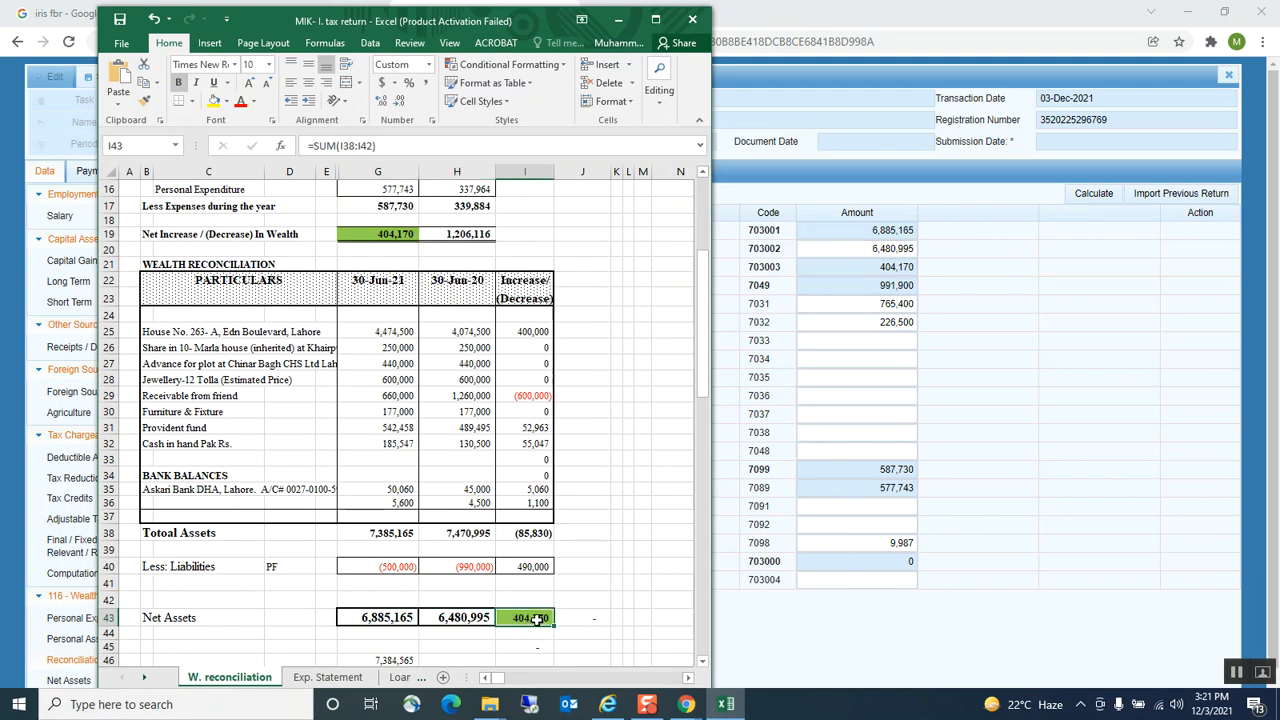
double_click(873, 267)
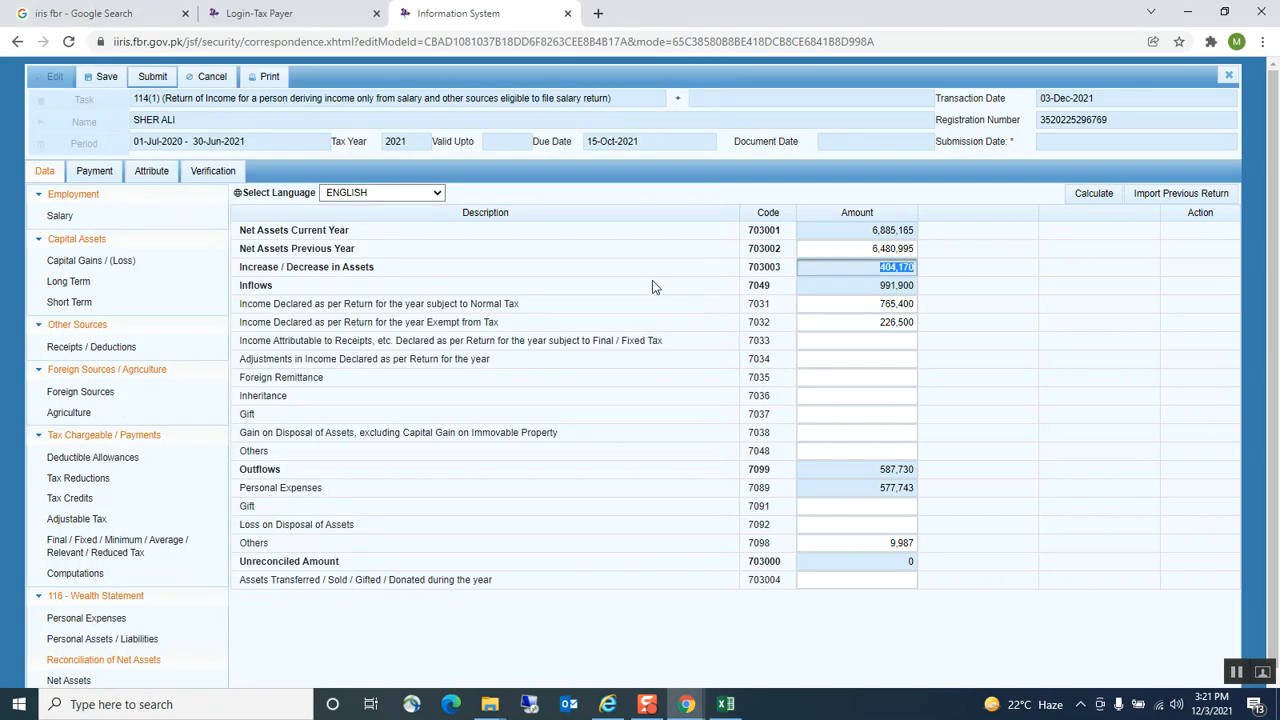
double_click(817, 284)
click(725, 705)
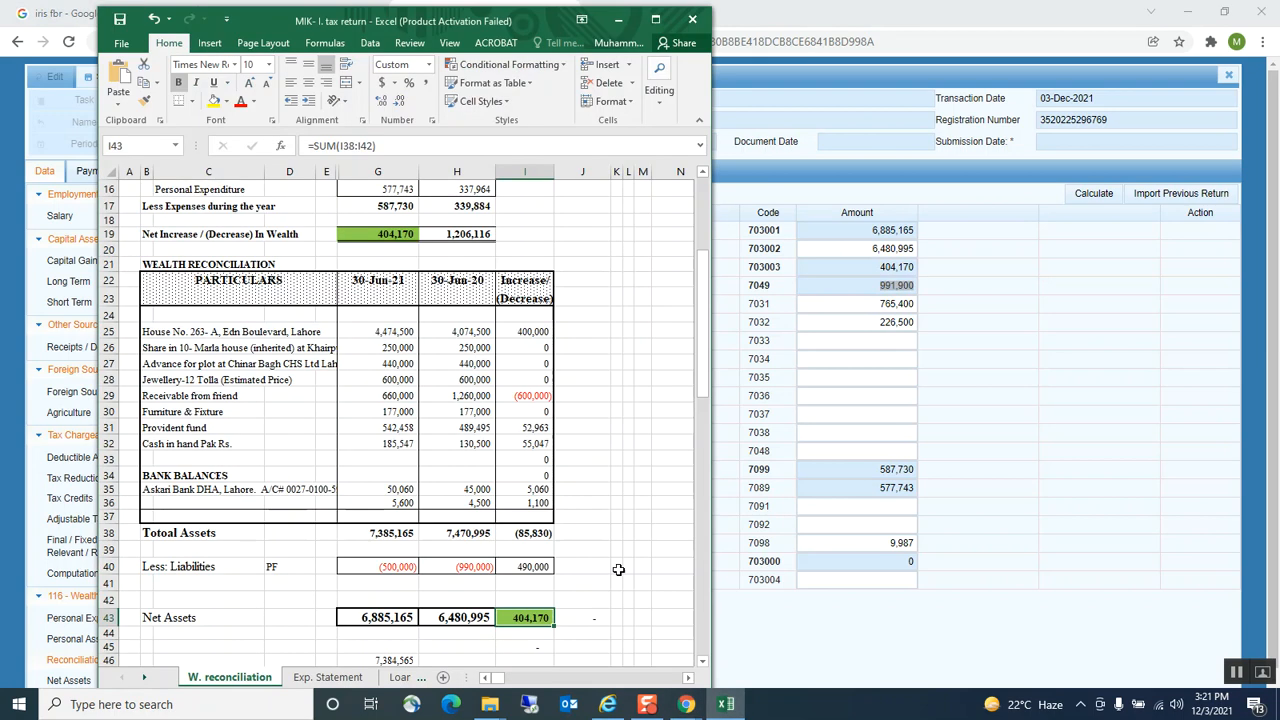
scroll(372, 254, up, 3)
click(372, 254)
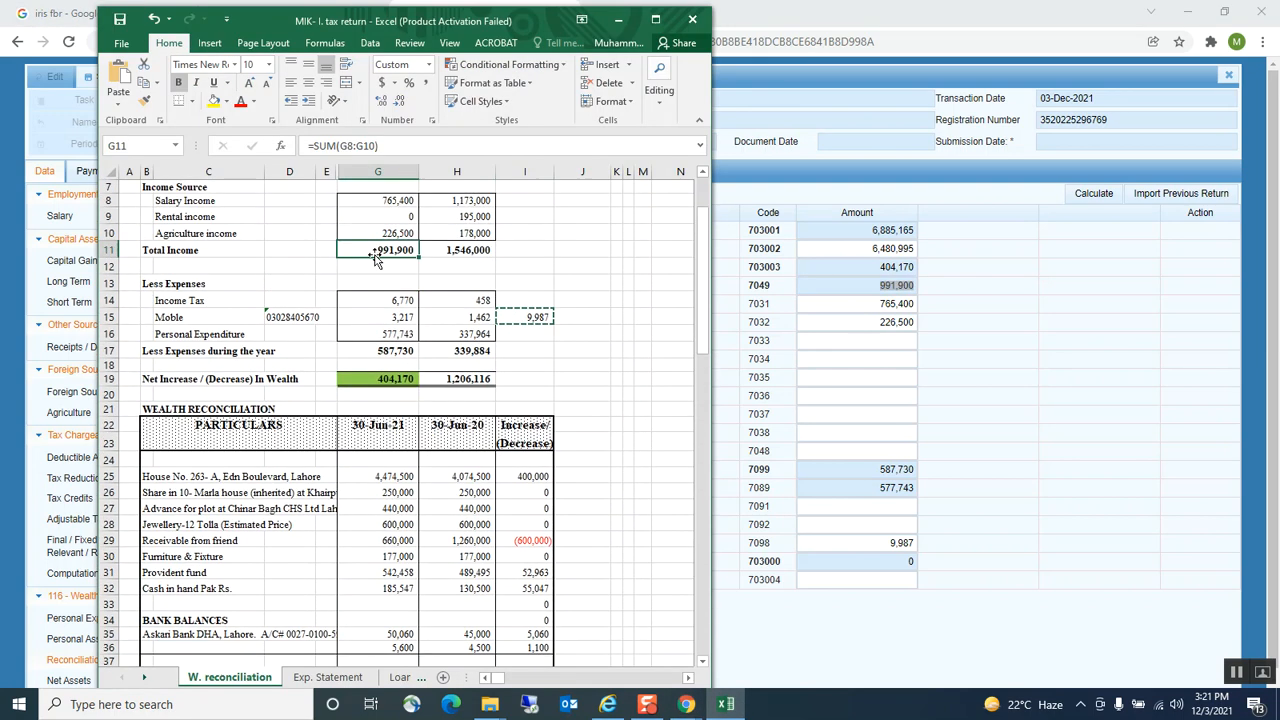
click(858, 283)
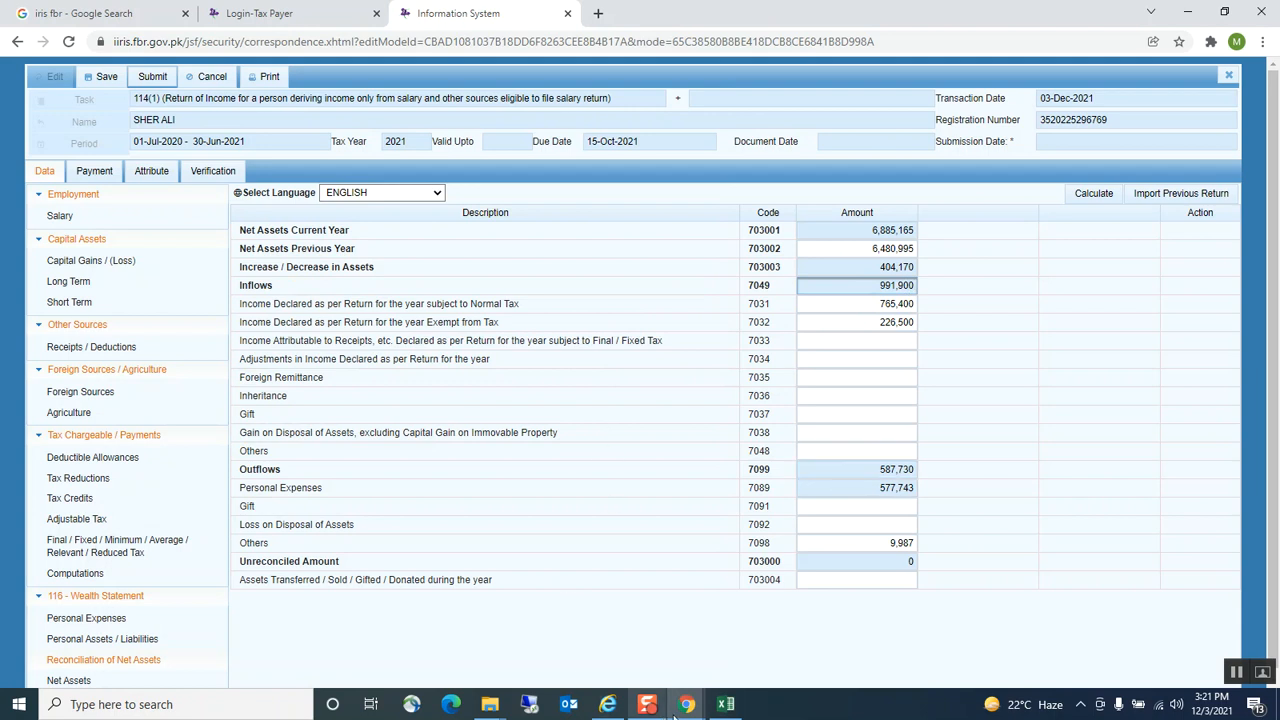
click(726, 704)
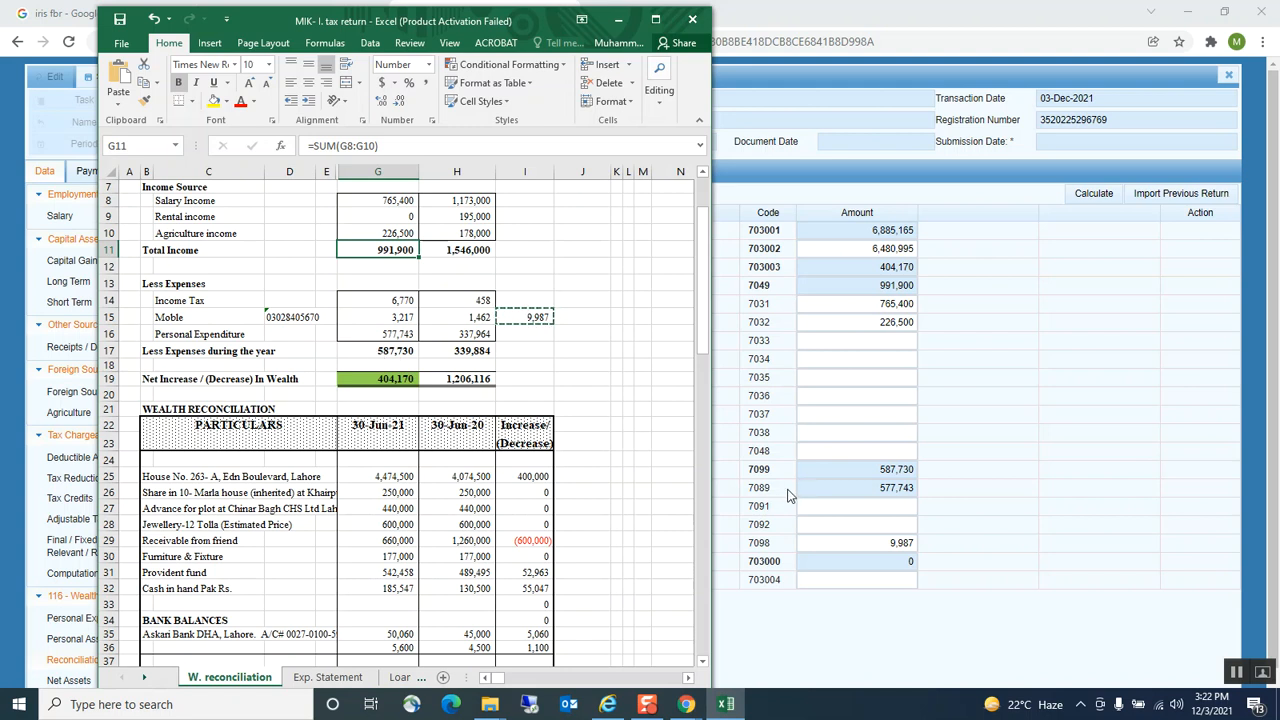
click(829, 471)
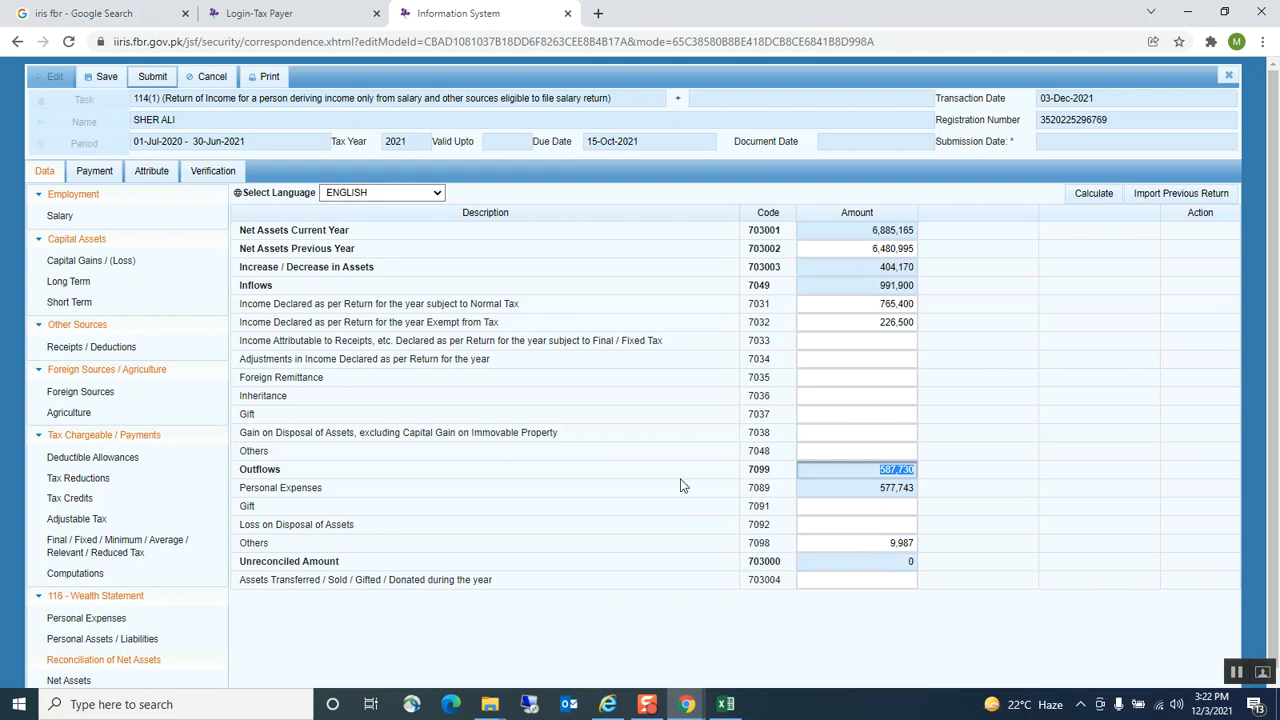
Save the return and submit a verification PIN, which is rejected as a wrong code
click(108, 77)
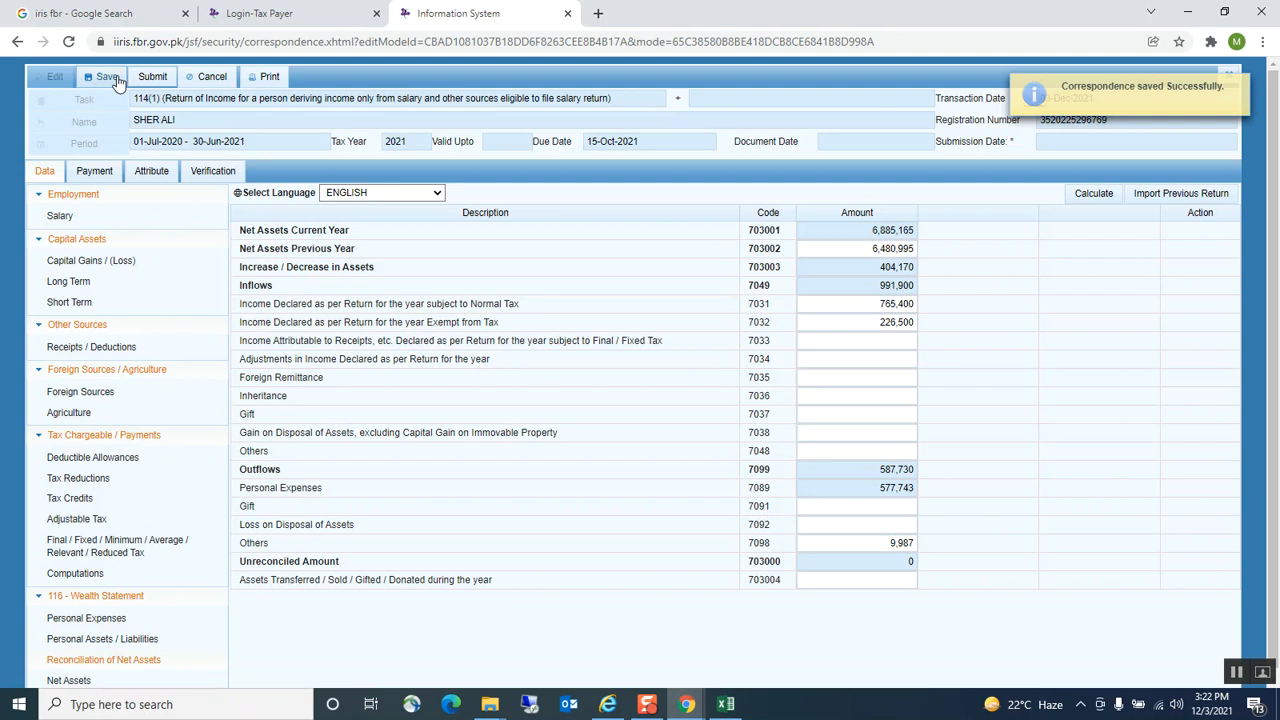
click(203, 171)
click(110, 251)
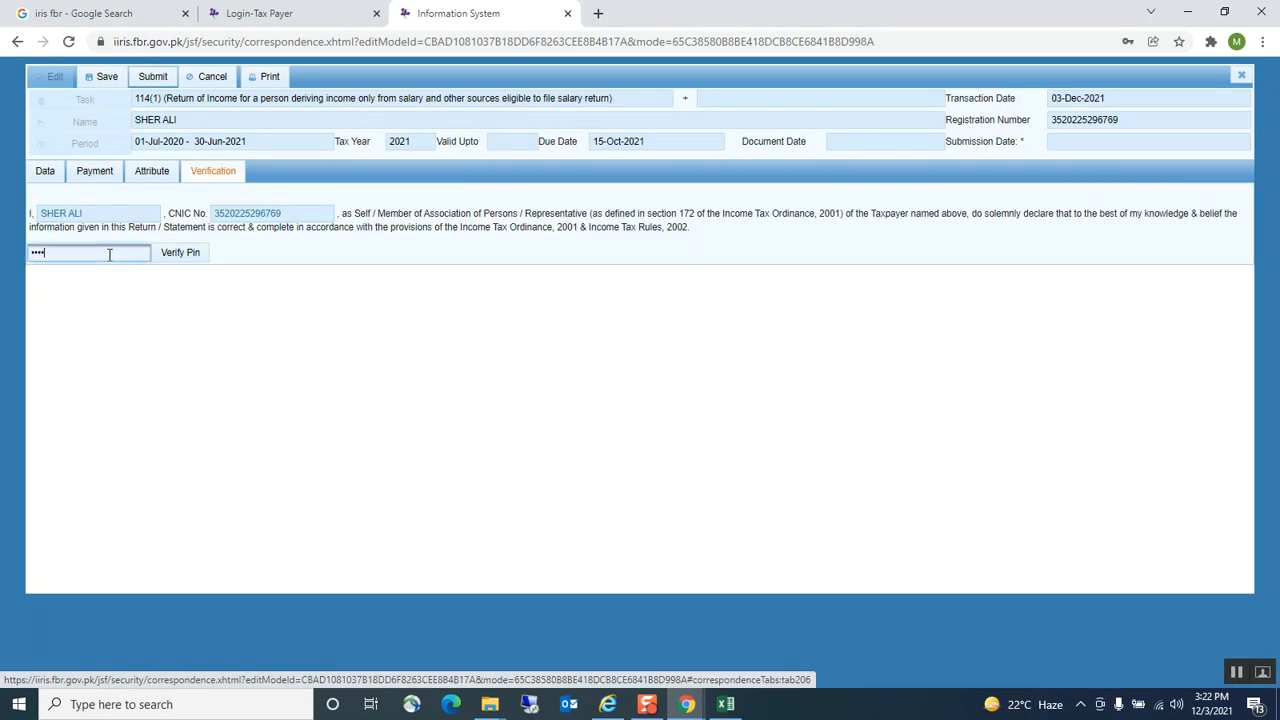
click(110, 254)
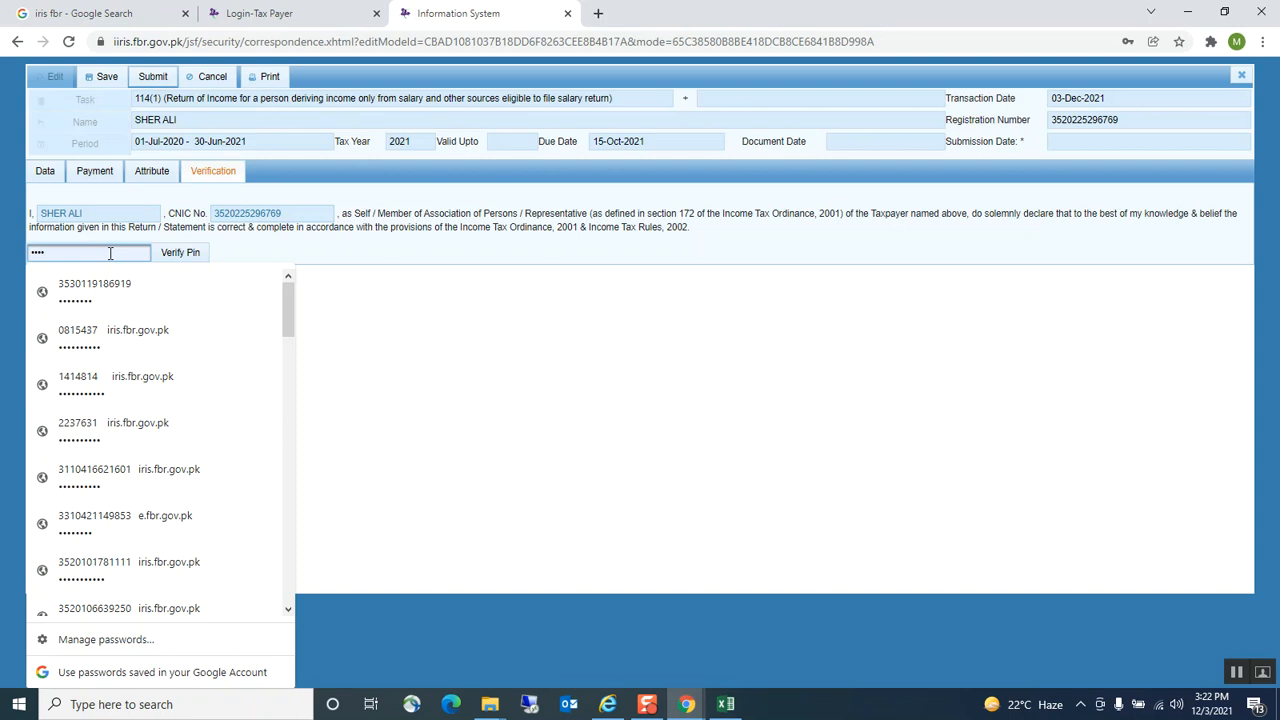
key(BackSpace)
key(BackSpace)
key(BackSpace)
key(BackSpace)
text(1)
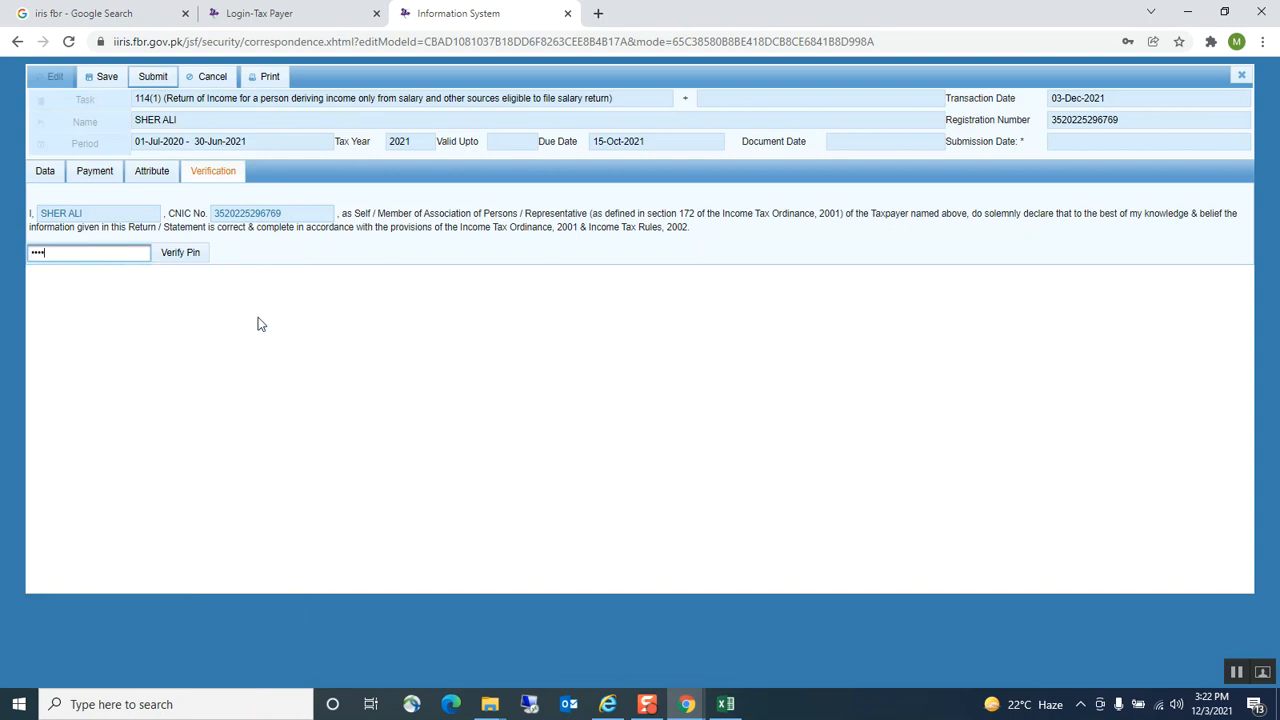
click(185, 253)
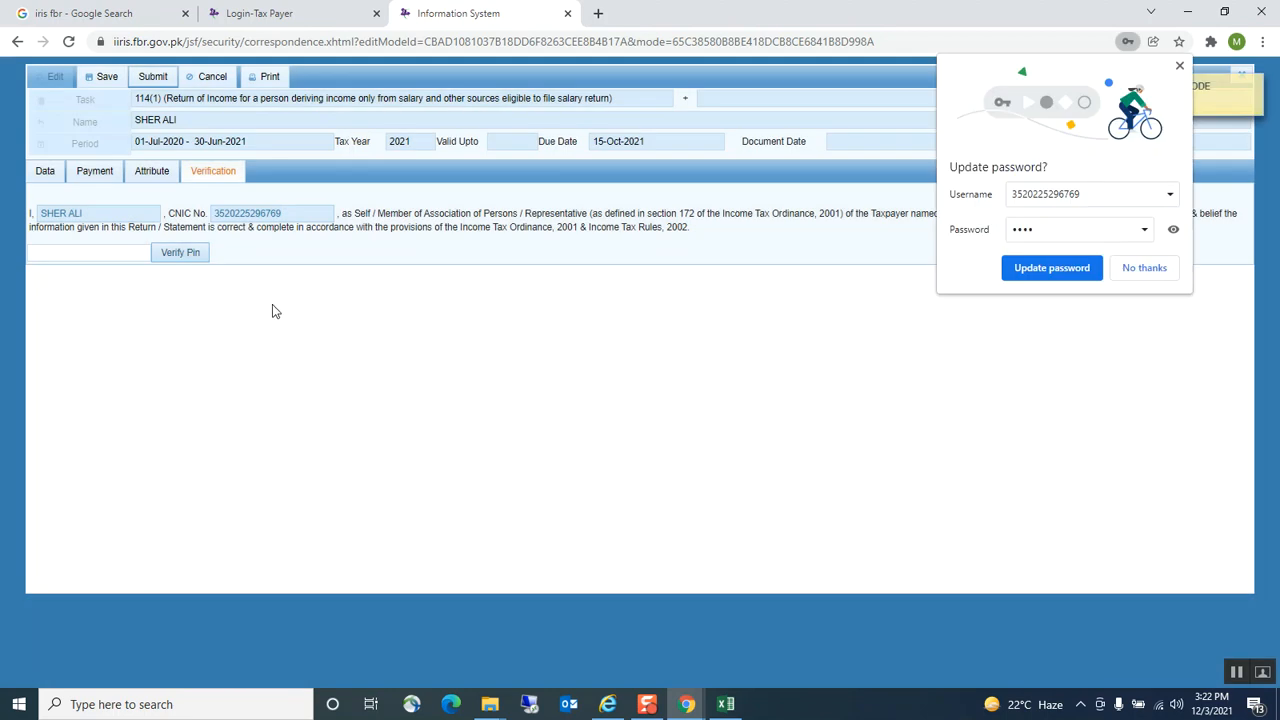
click(1152, 270)
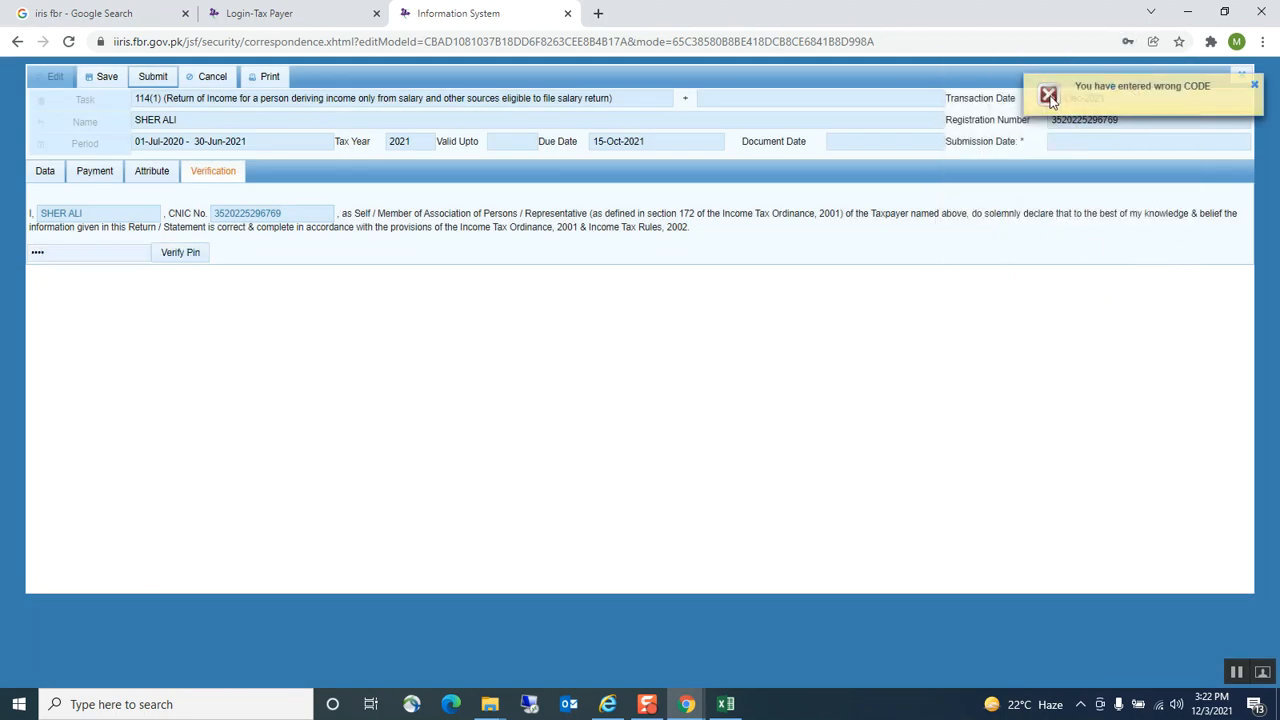
click(736, 703)
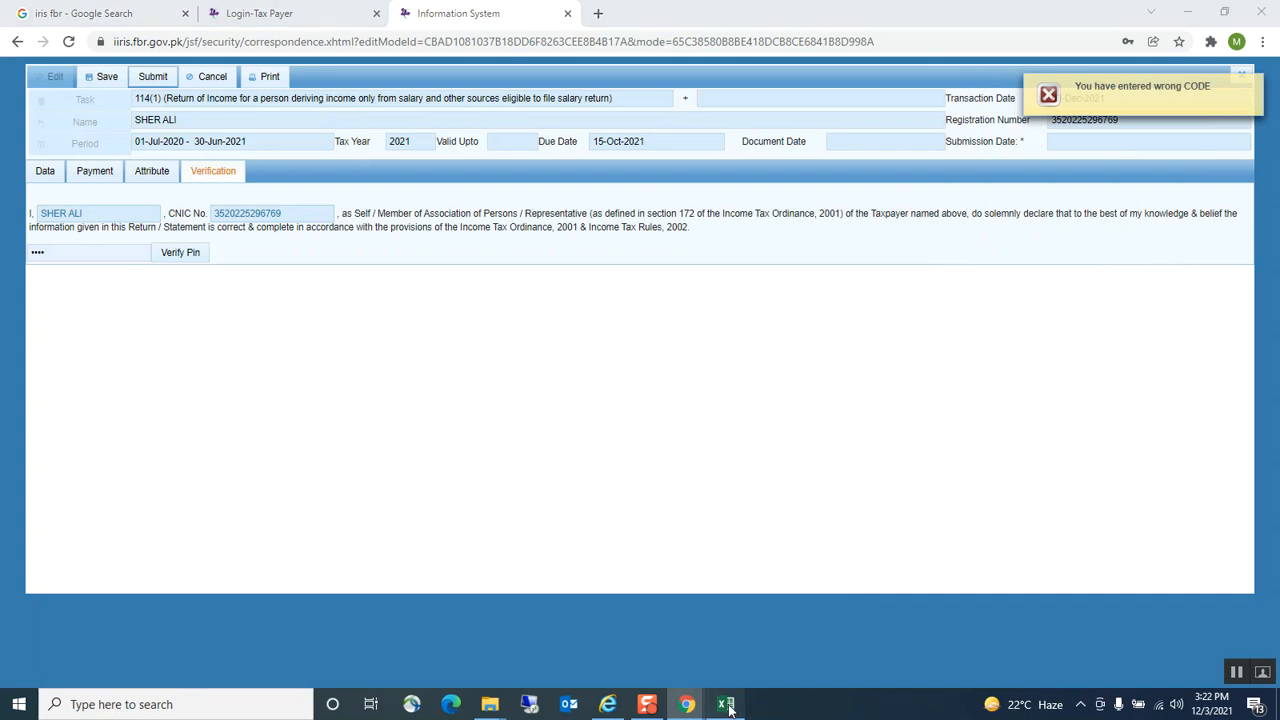
Dismiss the wrong-code notice and save the return, confirming 'Correspondence saved Successfully'
click(579, 349)
scroll(586, 331, up, 2)
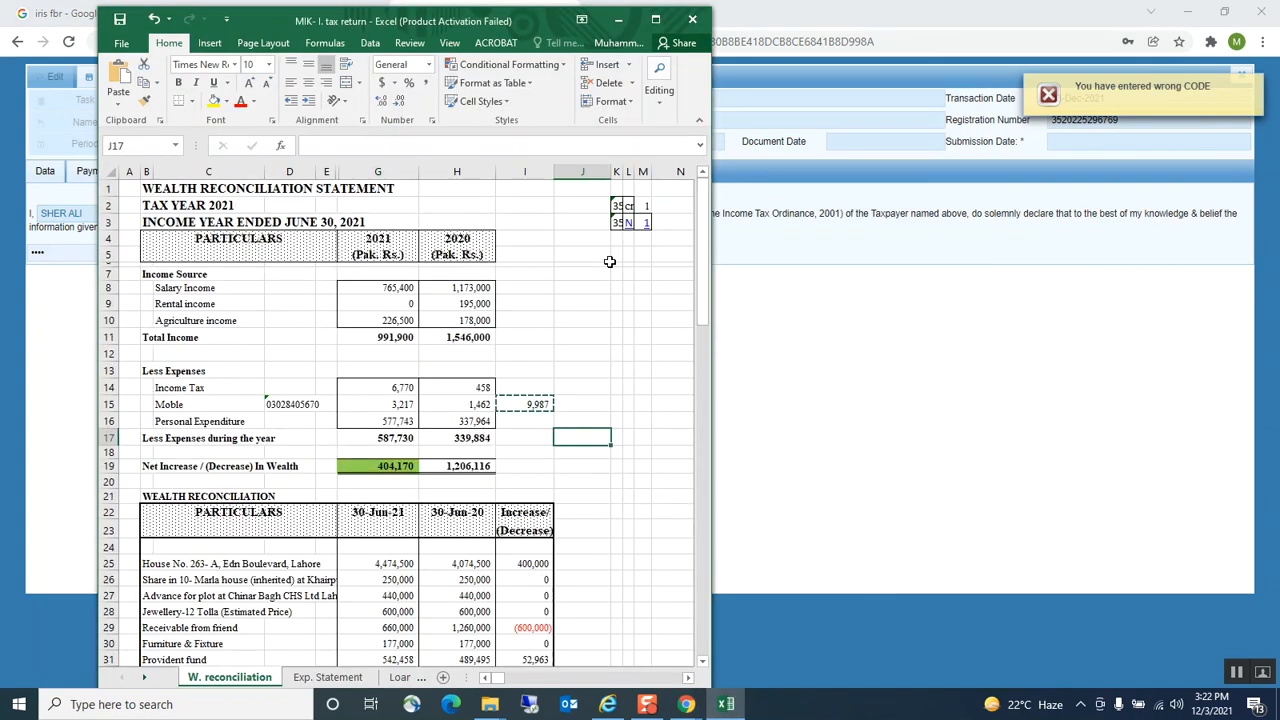
scroll(655, 530, down, 1)
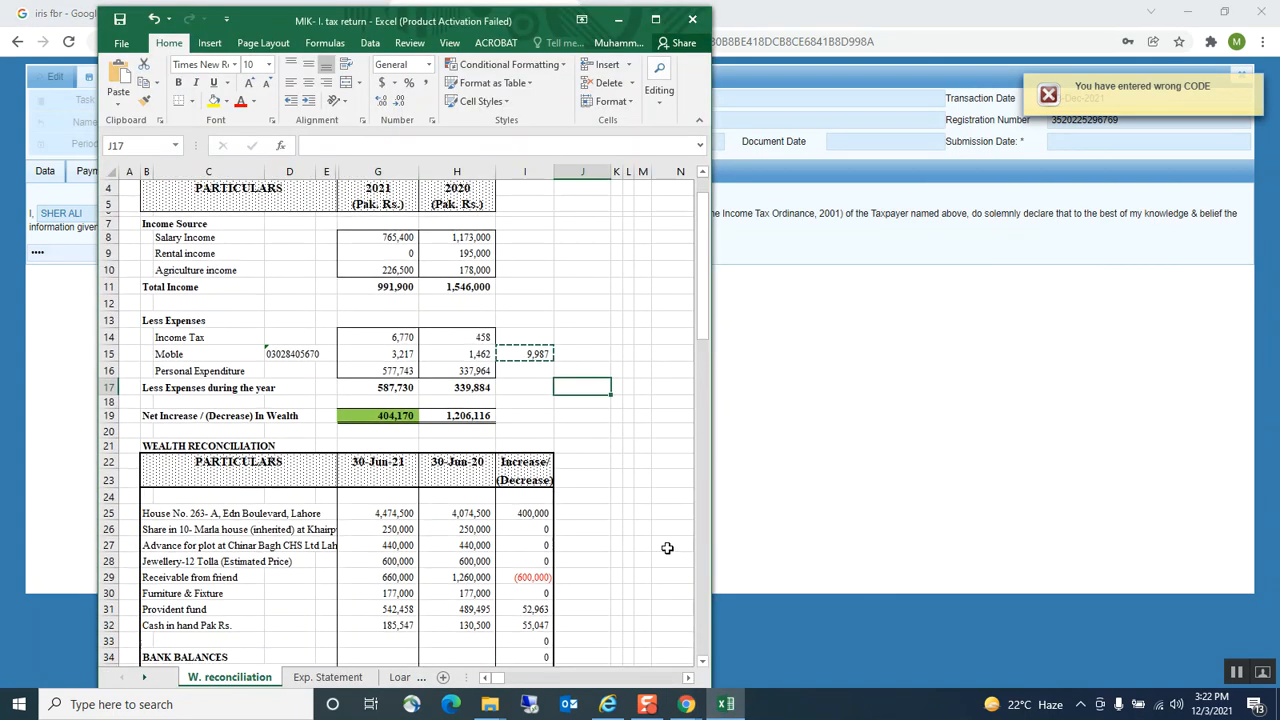
click(619, 19)
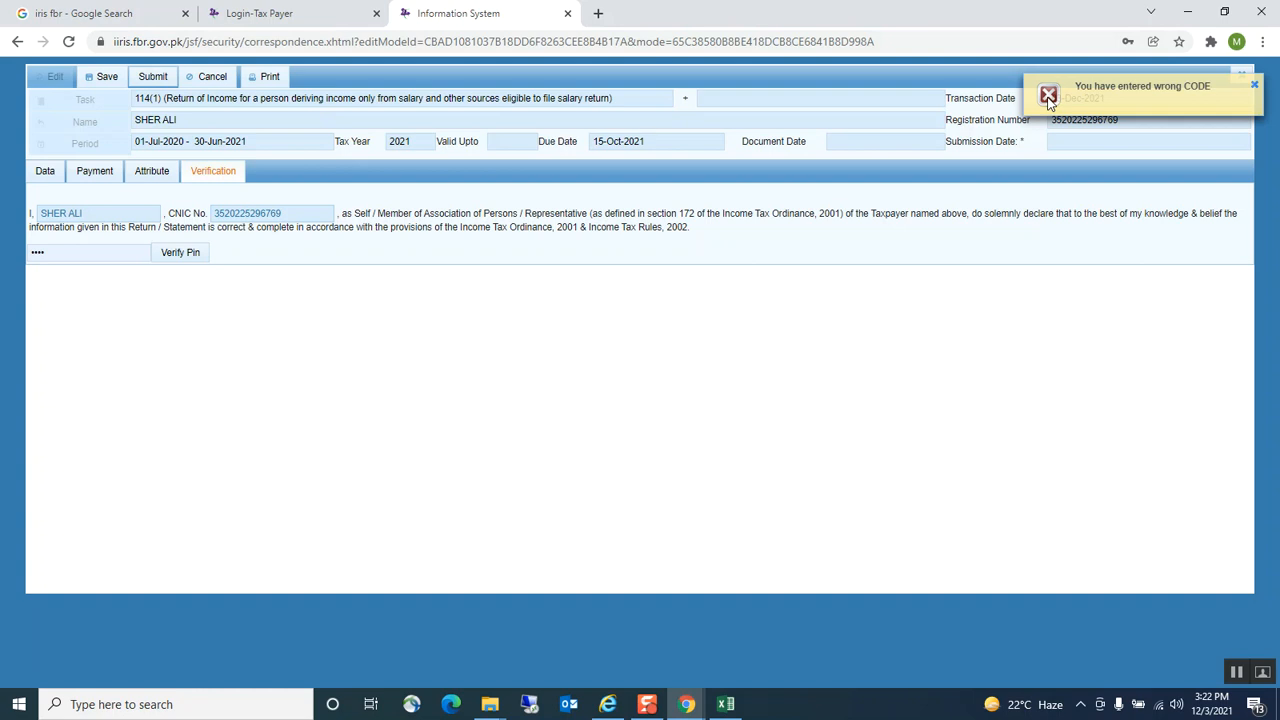
click(1254, 85)
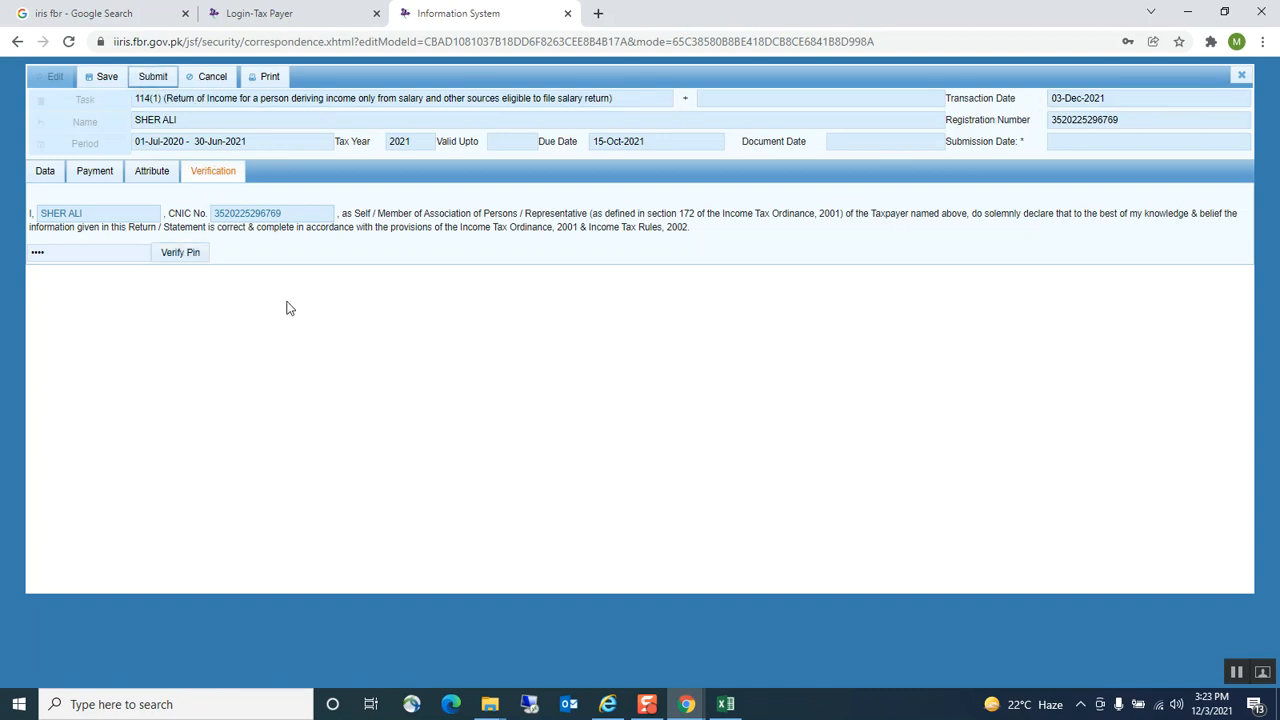
click(104, 77)
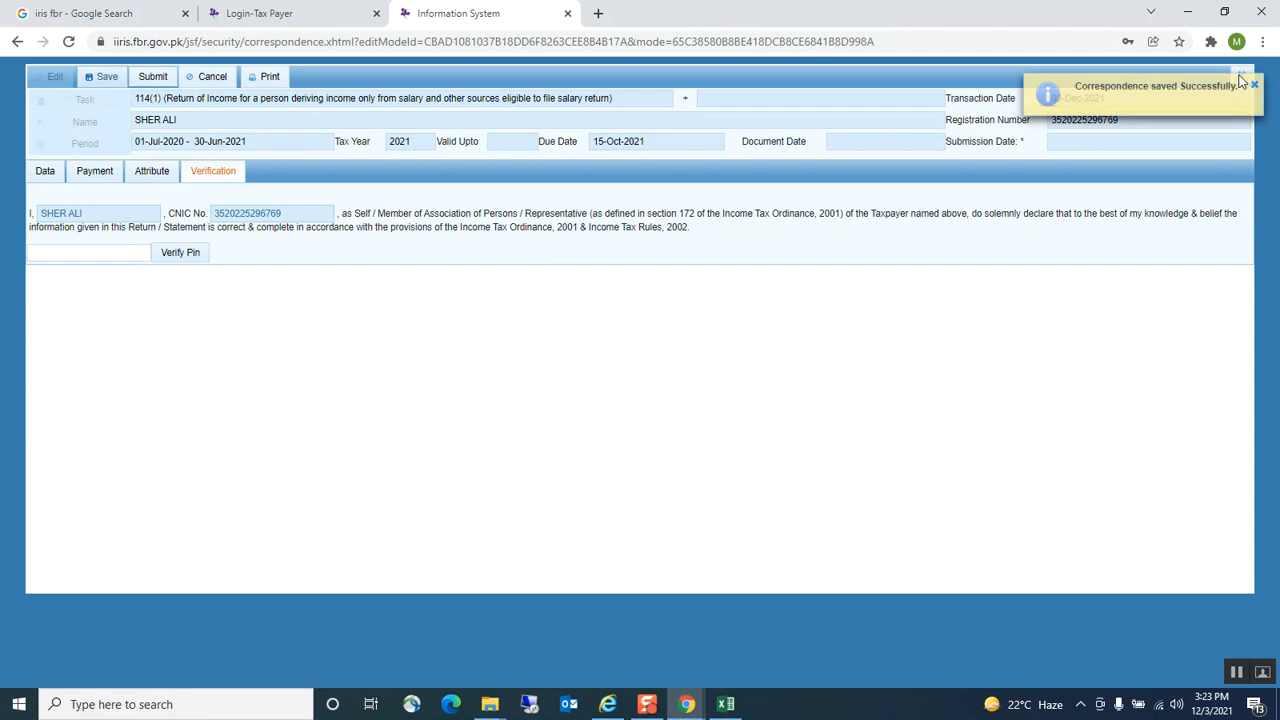
click(1254, 85)
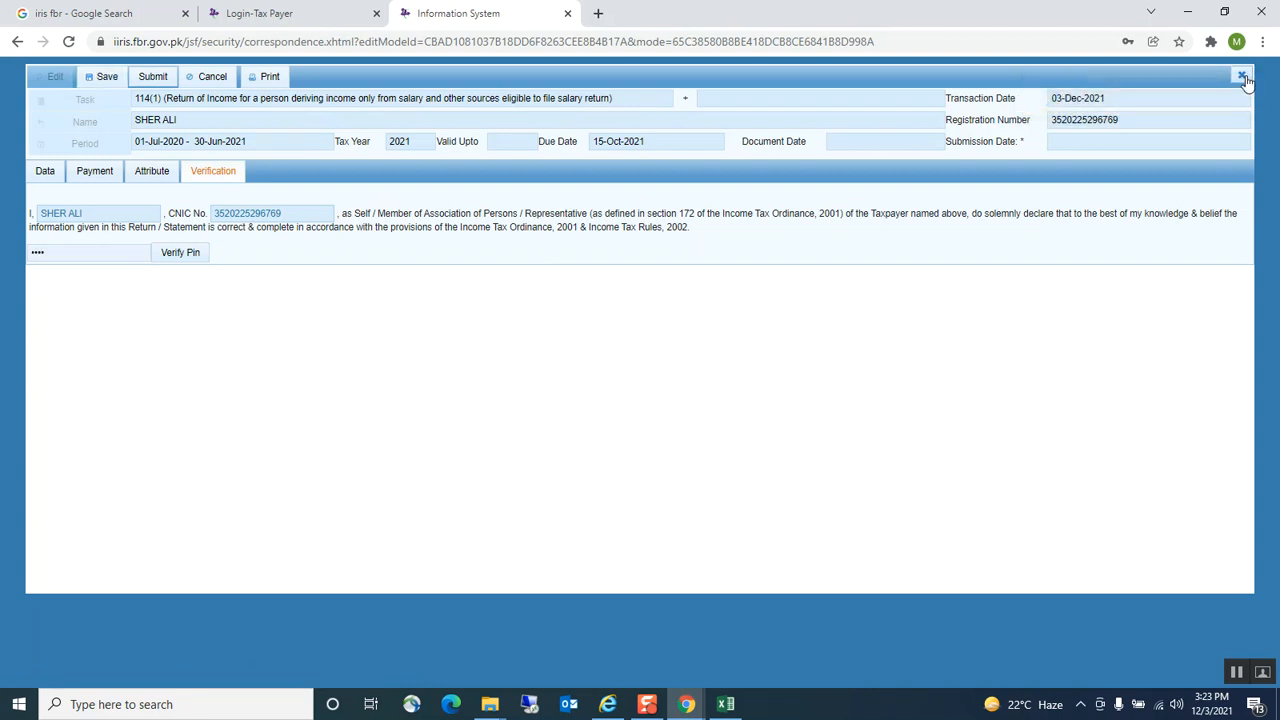